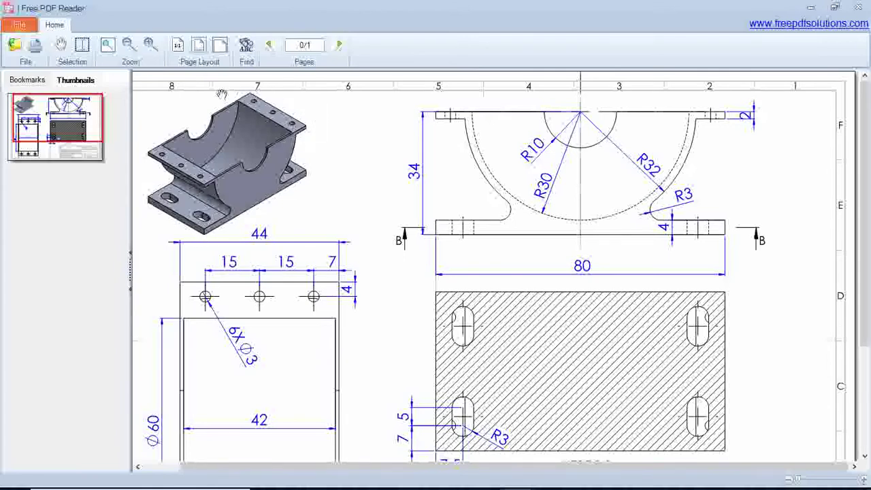
# - Scroll through the saddle bracket PDF drawing to read its dimensions, then switch to the empty SOLIDWORKS part Parça10
pyautogui.scroll(-2, 243, 208)
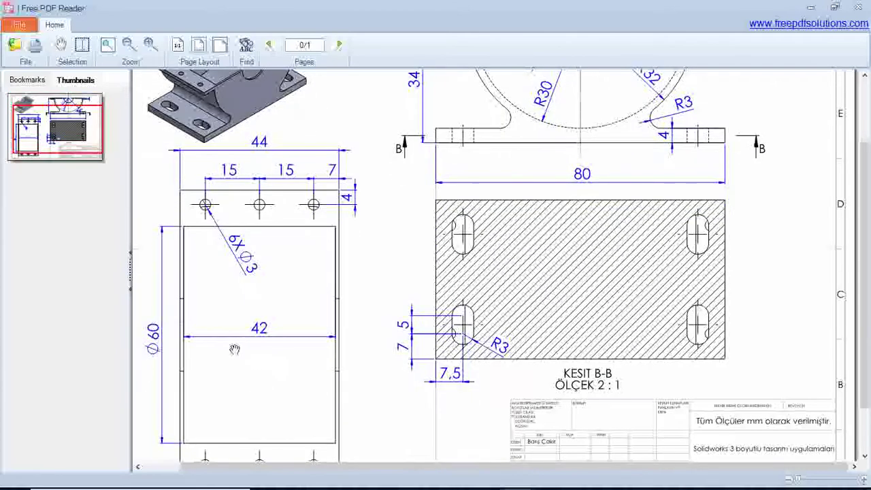
pyautogui.scroll(2, 551, 307)
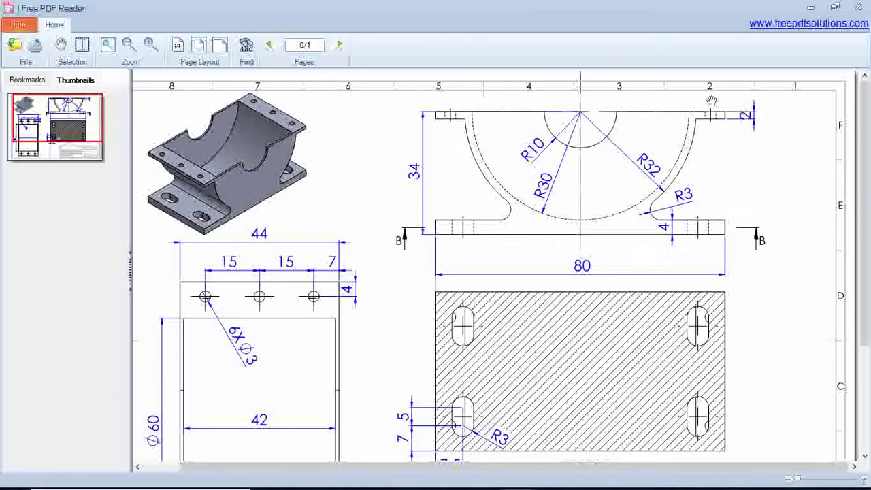
pyautogui.click(454, 476)
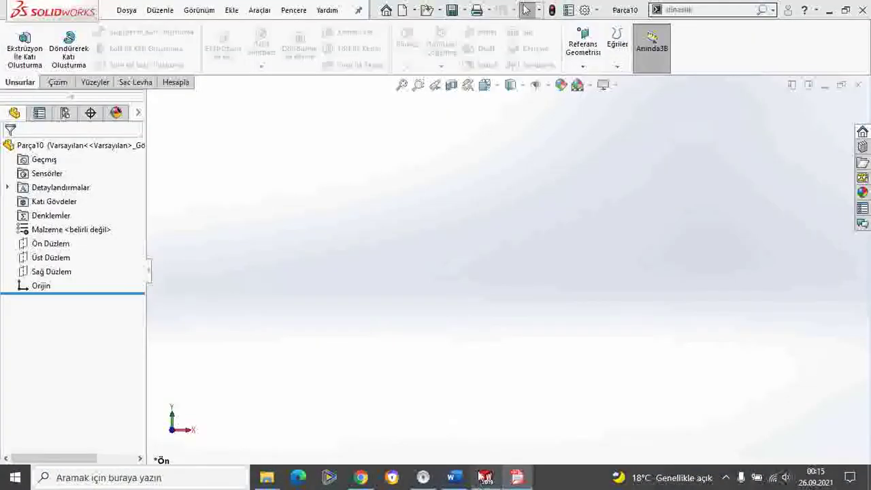
# - Open a new sketch on Sağ Düzlem (Right Plane), glancing at the PDF drawing before returning
pyautogui.click(27, 272)
pyautogui.click(95, 253)
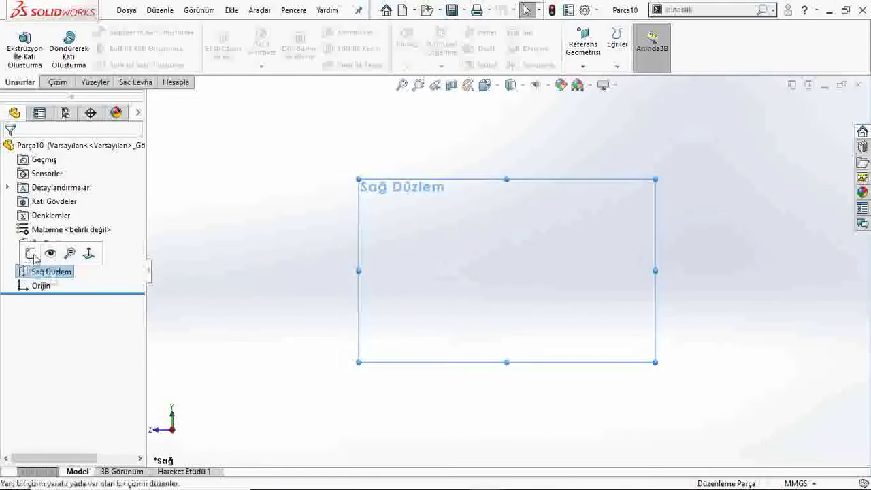
pyautogui.click(31, 253)
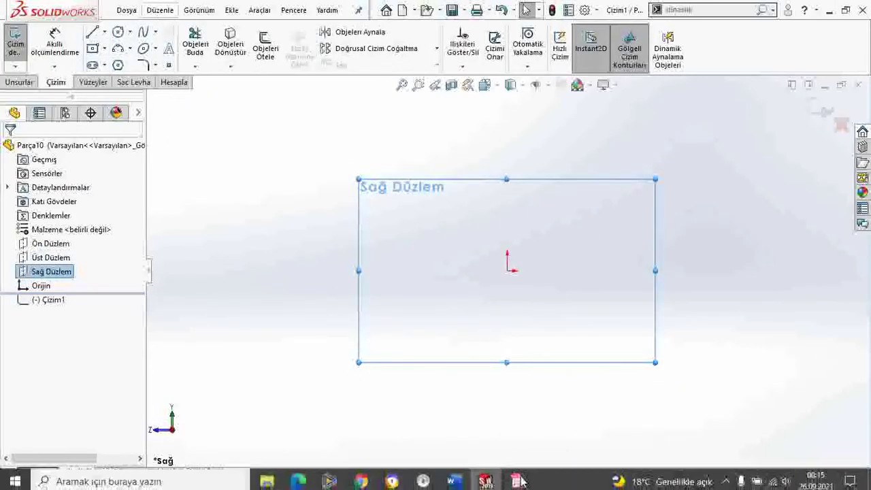
pyautogui.click(517, 480)
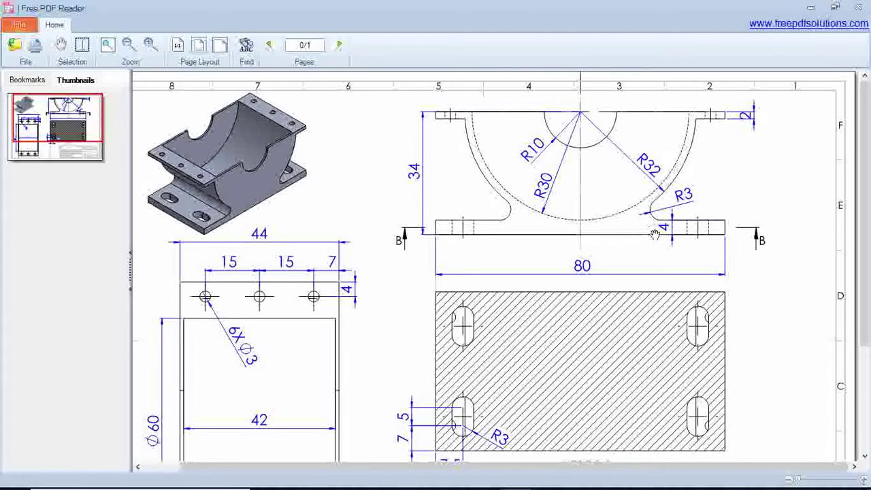
pyautogui.click(492, 477)
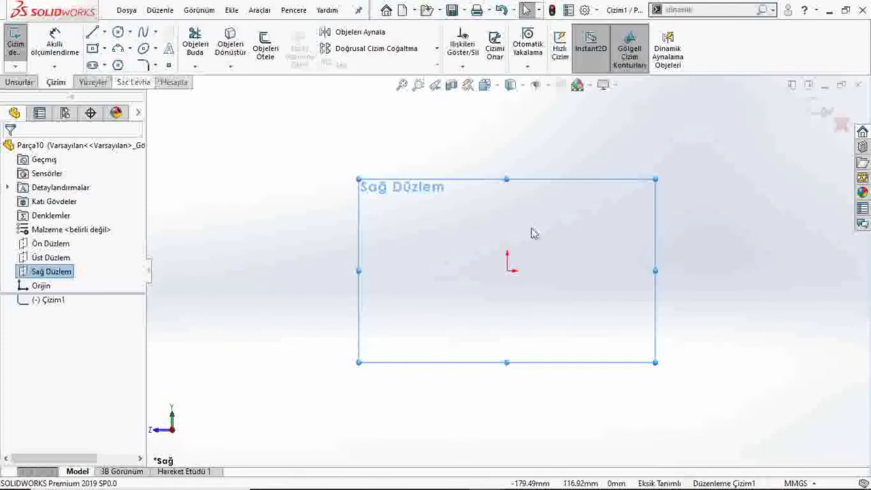
# - Draw the horizontal base line through the origin, a short vertical step, a leftward flange segment and a tangent arc
pyautogui.click(508, 271)
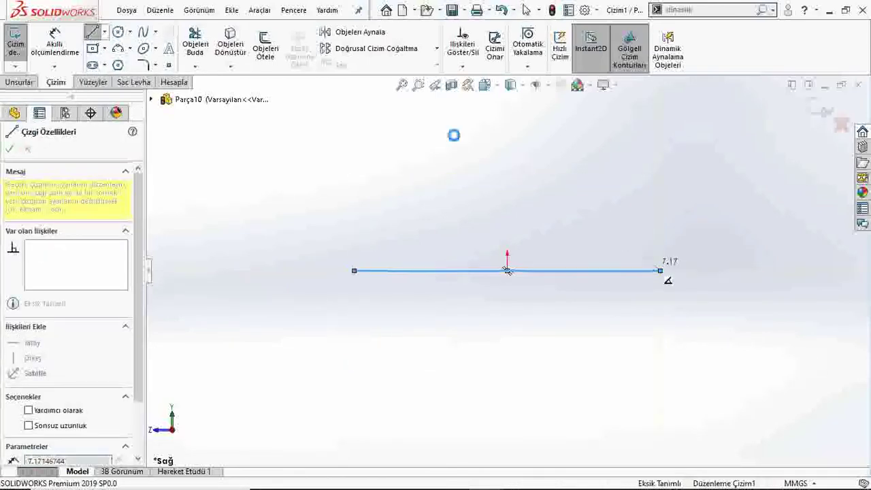
pyautogui.click(660, 271)
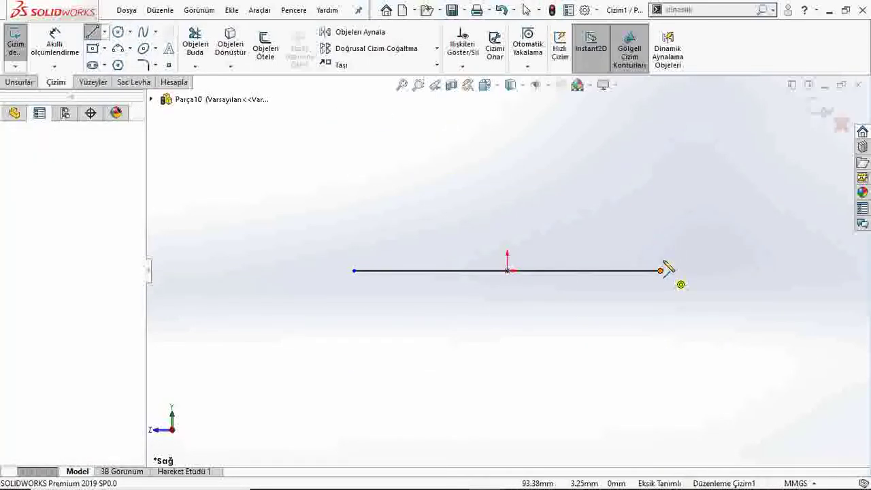
pyautogui.click(661, 248)
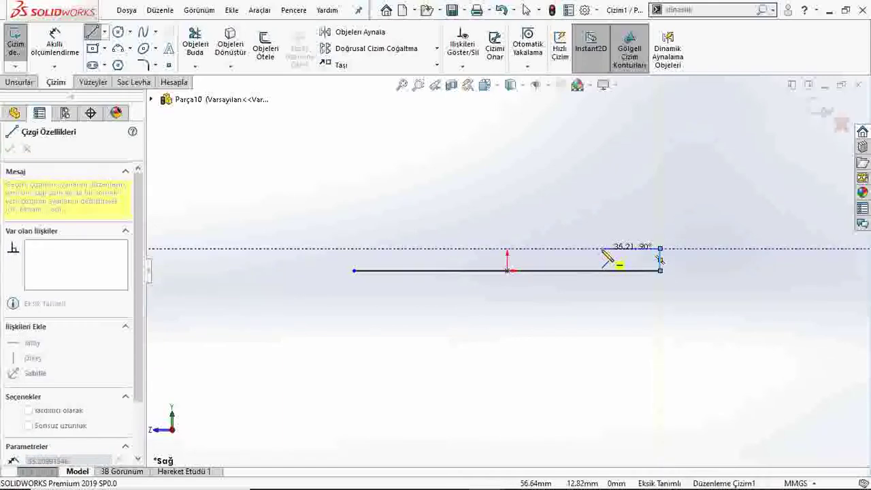
pyautogui.click(602, 249)
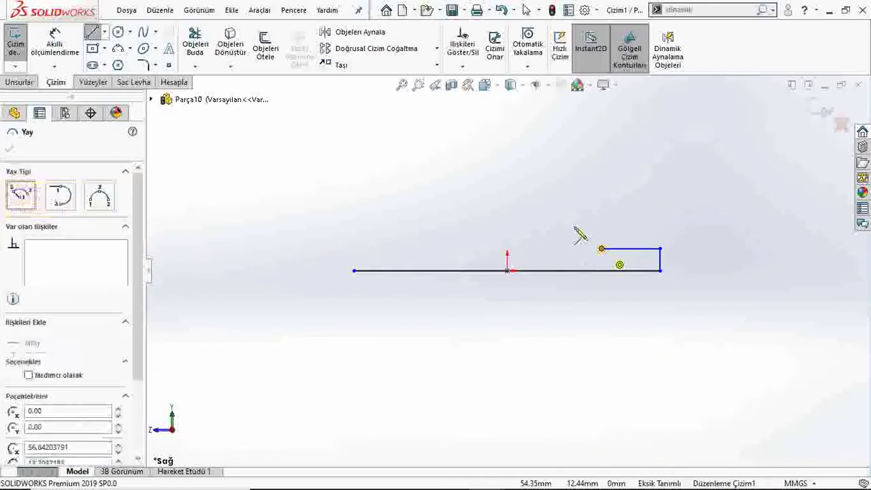
pyautogui.click(594, 215)
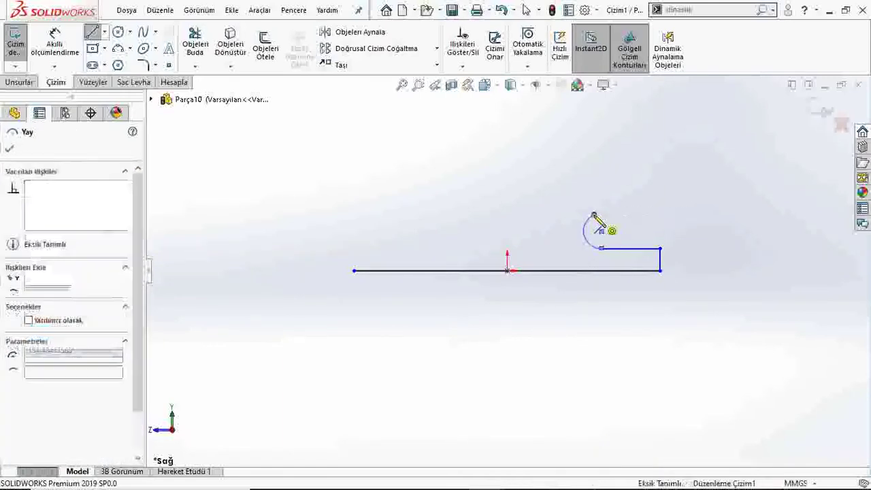
# - Draw a circle centred above the origin
pyautogui.click(99, 31)
pyautogui.click(118, 32)
pyautogui.scroll(3, 507, 271)
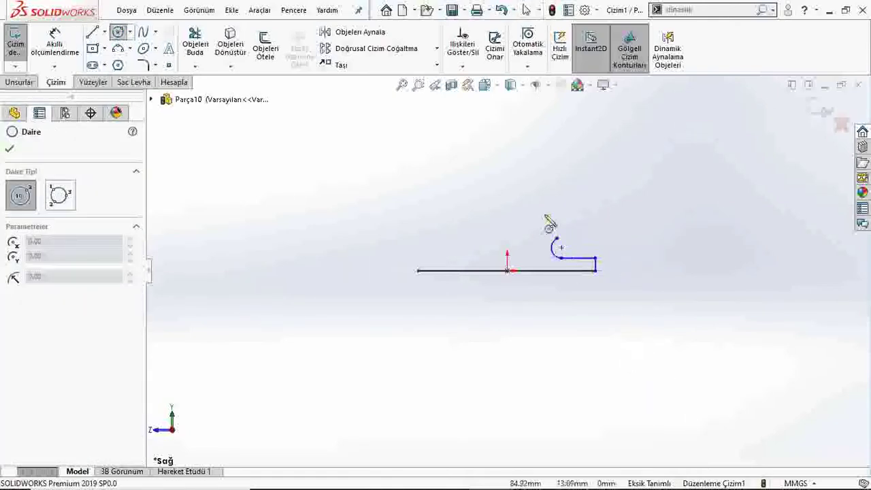
pyautogui.click(507, 145)
pyautogui.click(515, 172)
pyautogui.press('Escape')
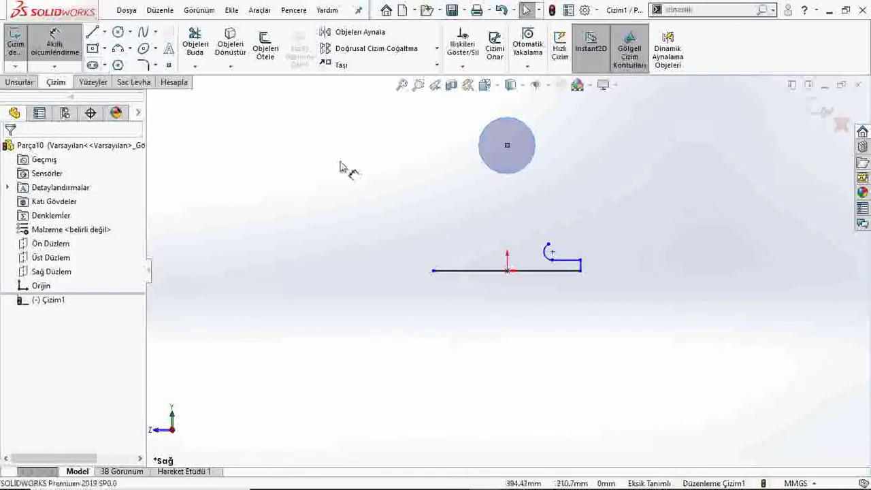
pyautogui.scroll(-2, 516, 168)
# - Dimension the circle at 20 mm and display the dimension as radius R10
pyautogui.click(497, 125)
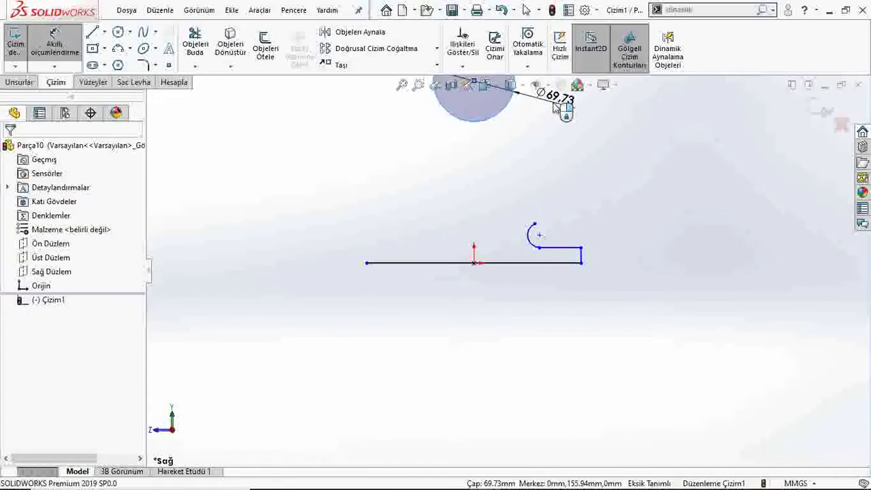
pyautogui.click(555, 106)
pyautogui.write('20.00mm')
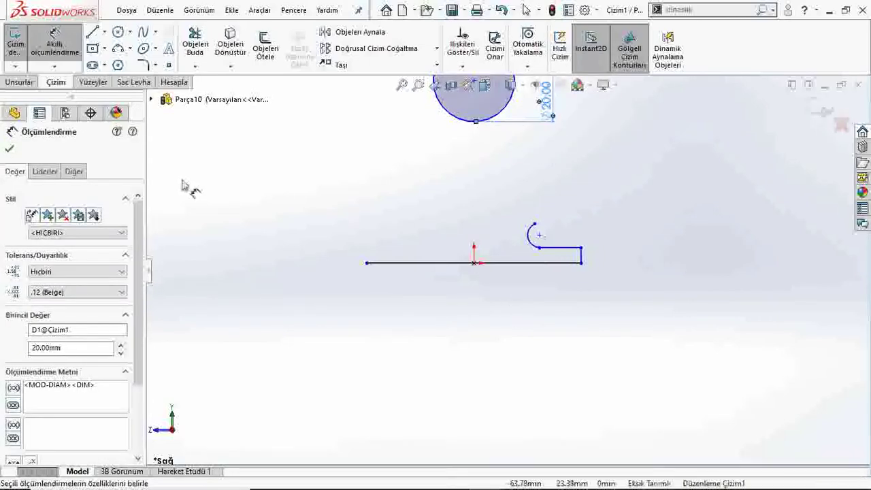
pyautogui.press('Return')
pyautogui.click(45, 171)
pyautogui.click(35, 255)
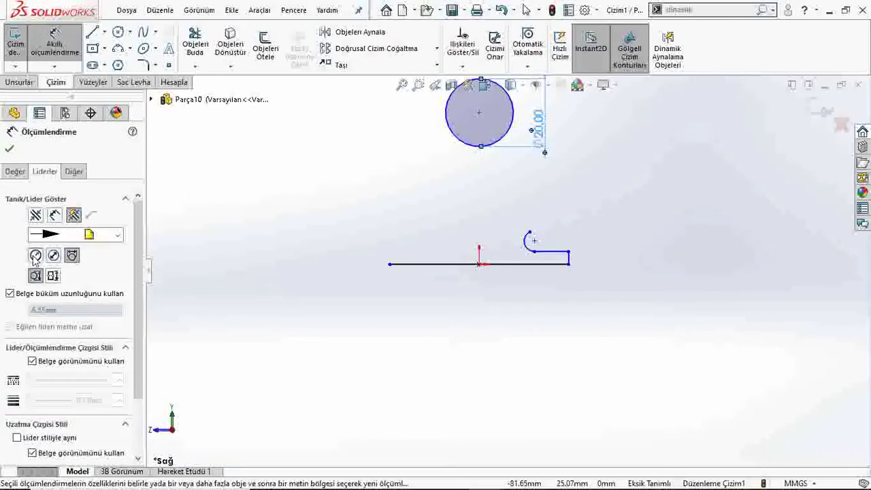
pyautogui.click(256, 184)
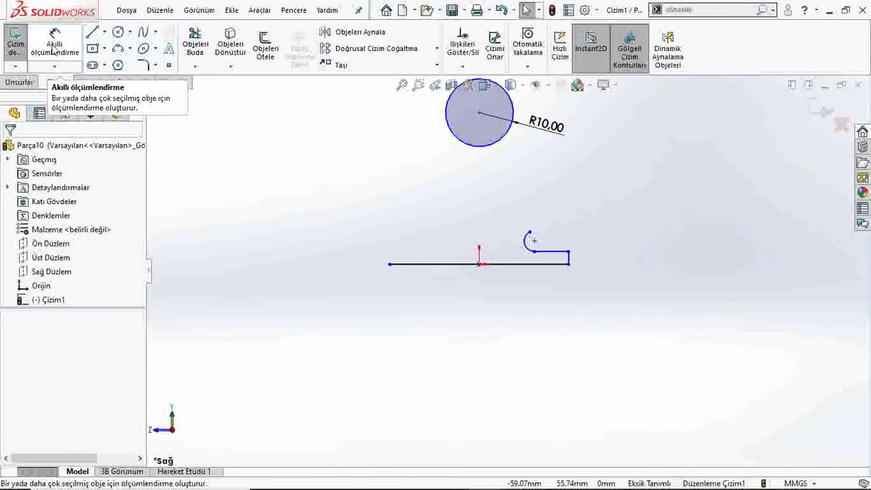
# - Add a vertical dimension from the origin to the circle centre and check the PDF drawing
pyautogui.click(479, 264)
pyautogui.click(480, 113)
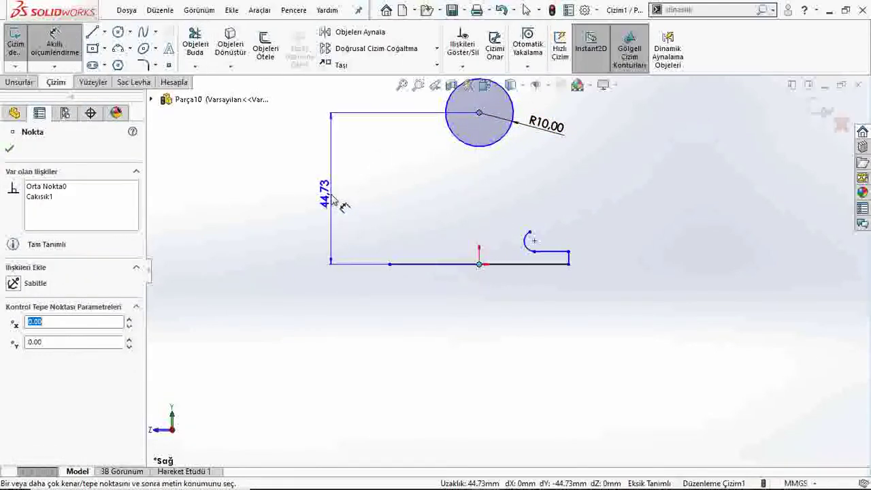
pyautogui.click(328, 190)
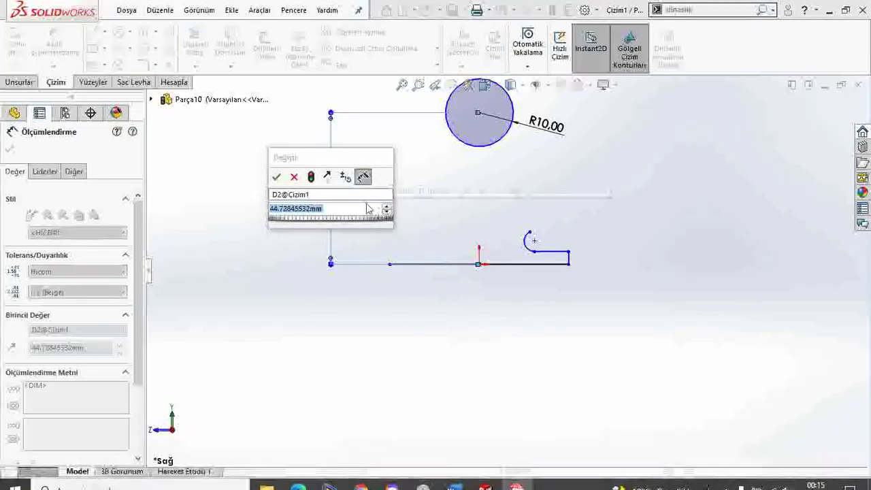
pyautogui.click(518, 480)
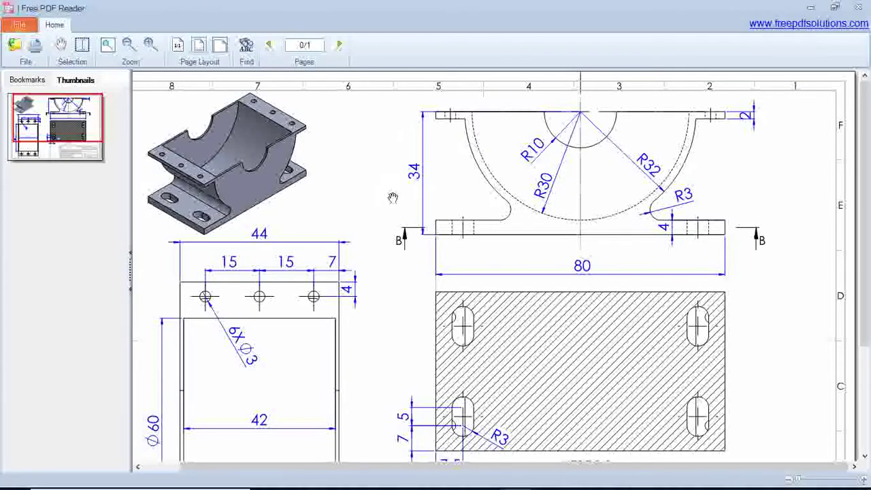
# - Set the circle centre 34 mm above the origin
pyautogui.click(488, 480)
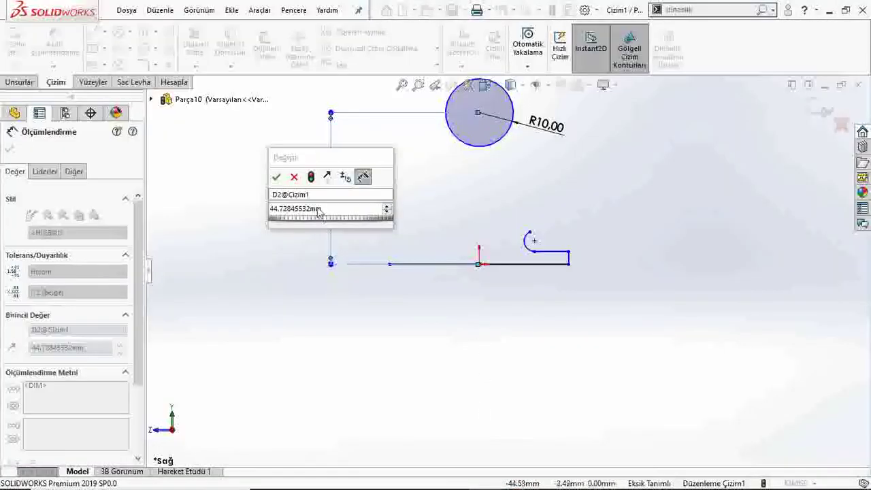
pyautogui.click(267, 211)
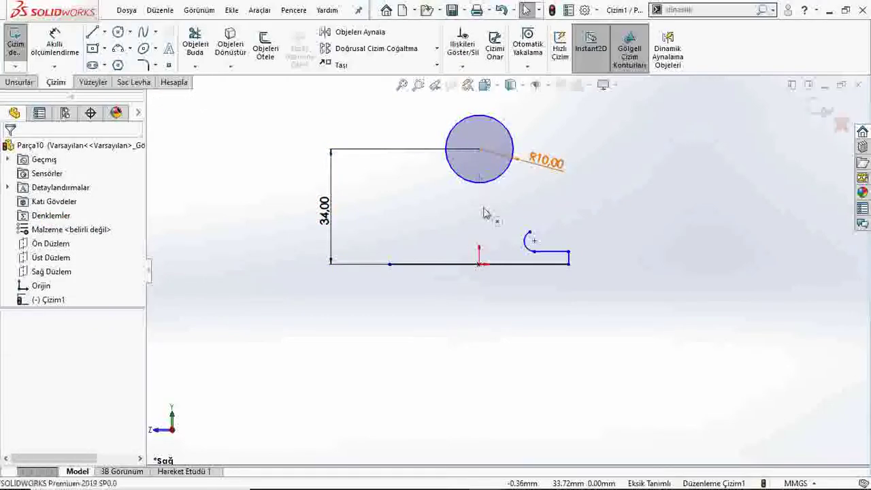
pyautogui.click(479, 149)
pyautogui.keyDown('ctrl'); pyautogui.click(479, 264); pyautogui.keyUp('ctrl')
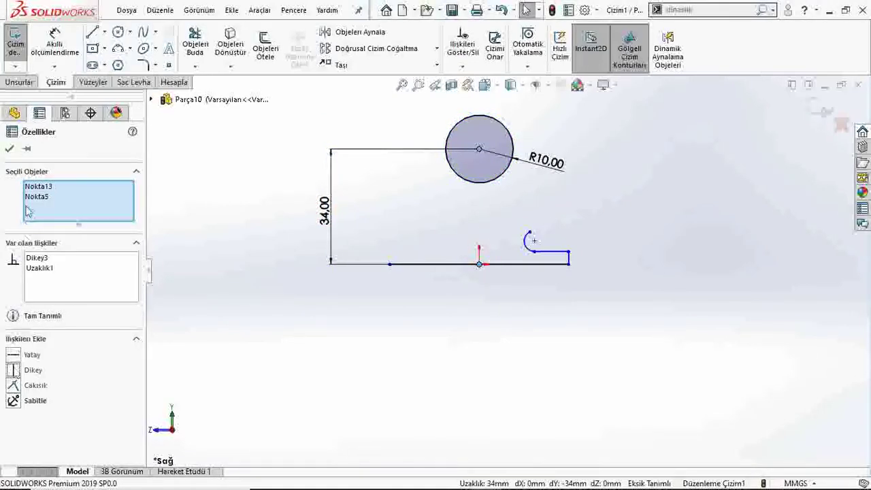
pyautogui.click(10, 149)
# - Dimension the base line to 80 mm long, then check the PDF drawing
pyautogui.click(54, 42)
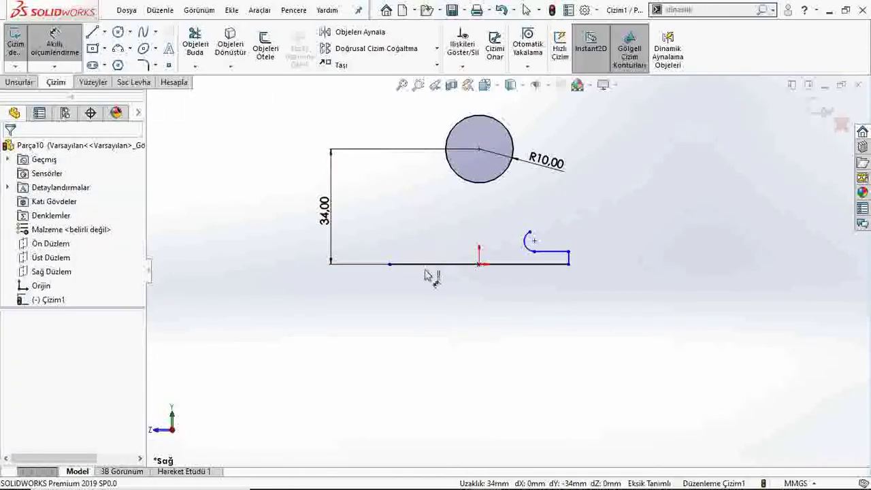
pyautogui.click(441, 270)
pyautogui.click(483, 298)
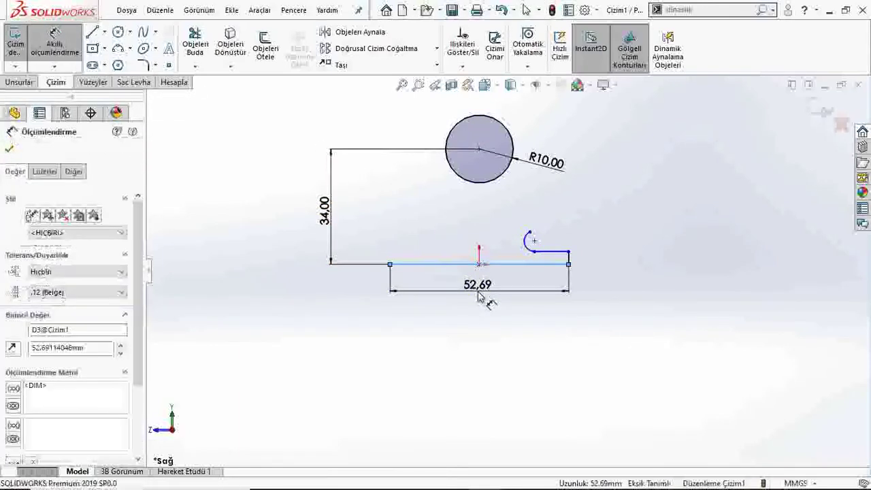
pyautogui.write('80')
pyautogui.press('Return')
pyautogui.press('Escape')
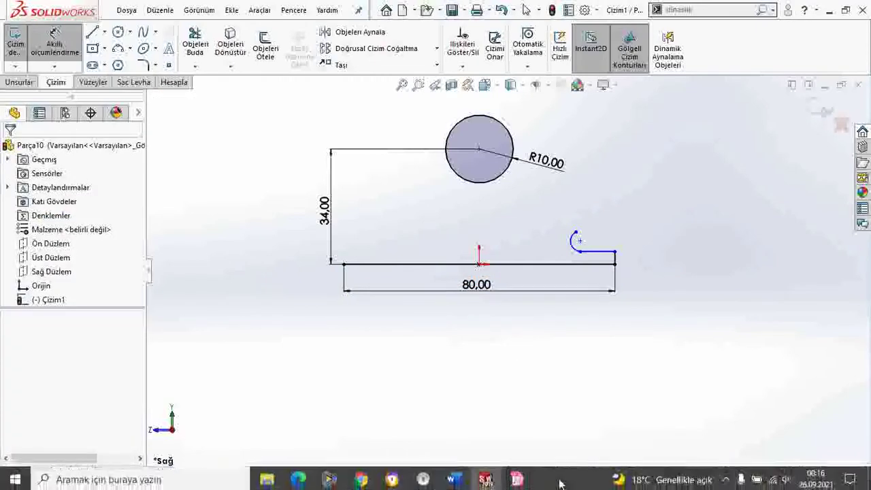
pyautogui.click(517, 479)
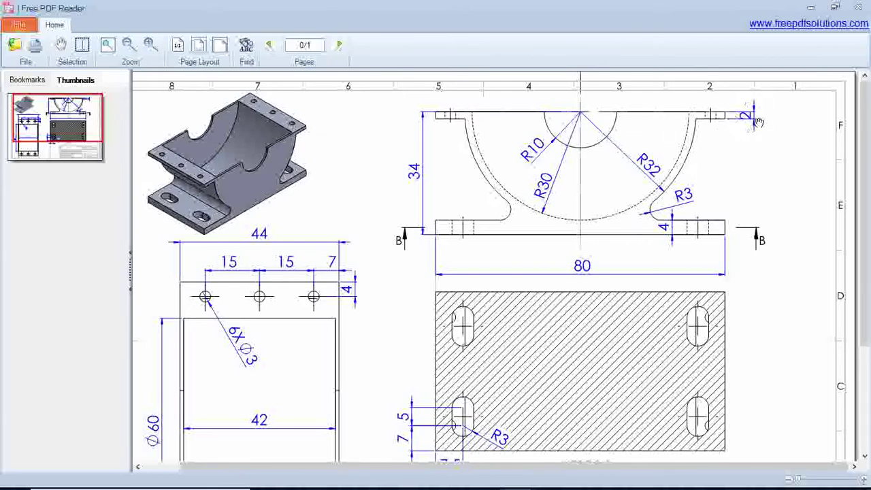
# - Dimension the short right step at 4 mm high
pyautogui.click(485, 478)
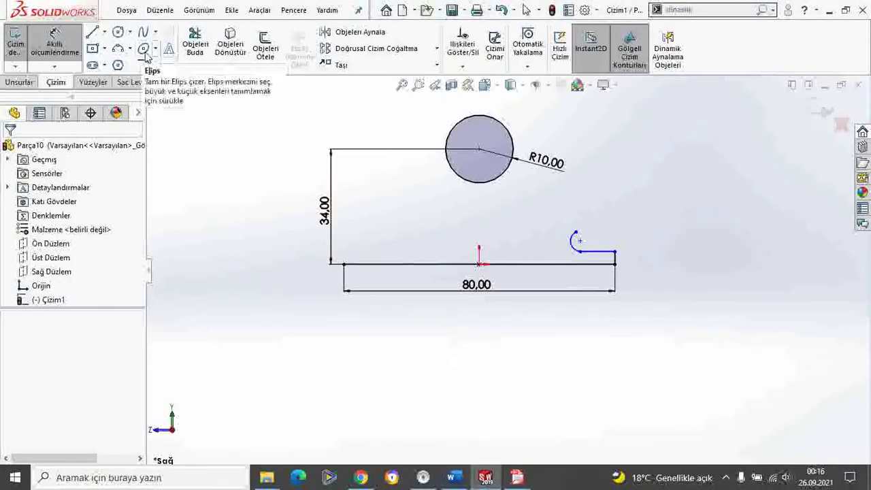
pyautogui.click(616, 262)
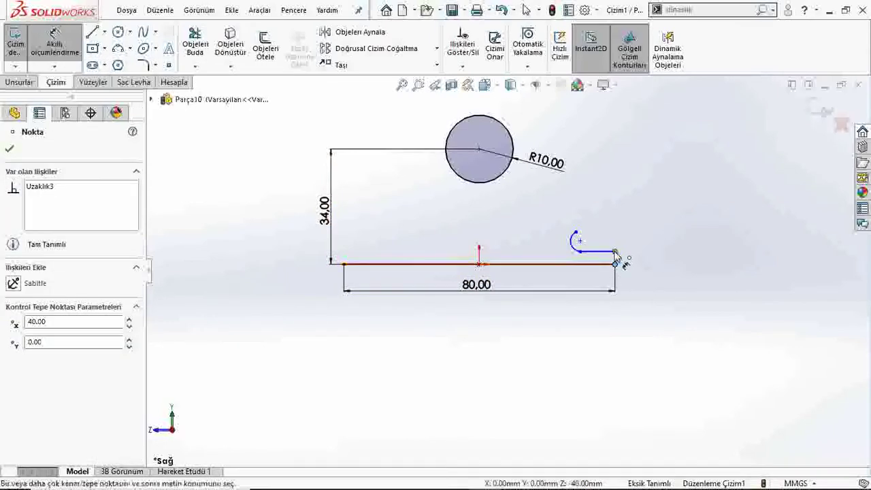
pyautogui.click(616, 252)
pyautogui.click(634, 255)
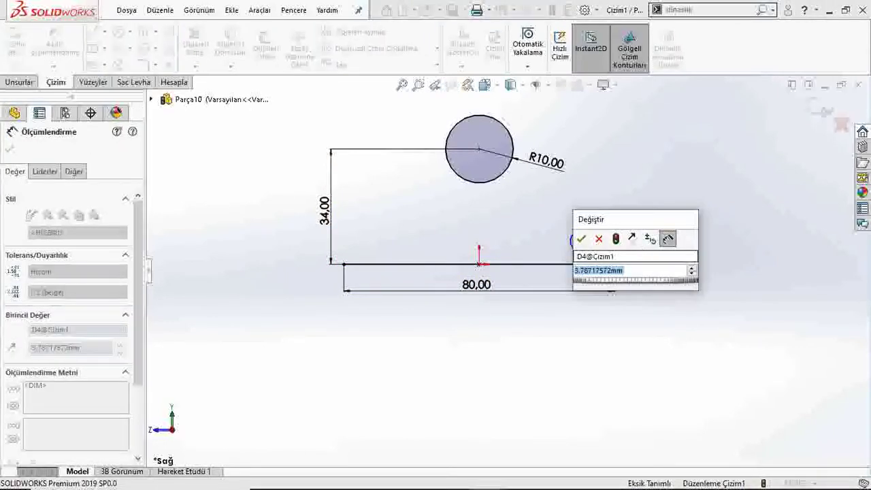
pyautogui.write('4')
pyautogui.press('Return')
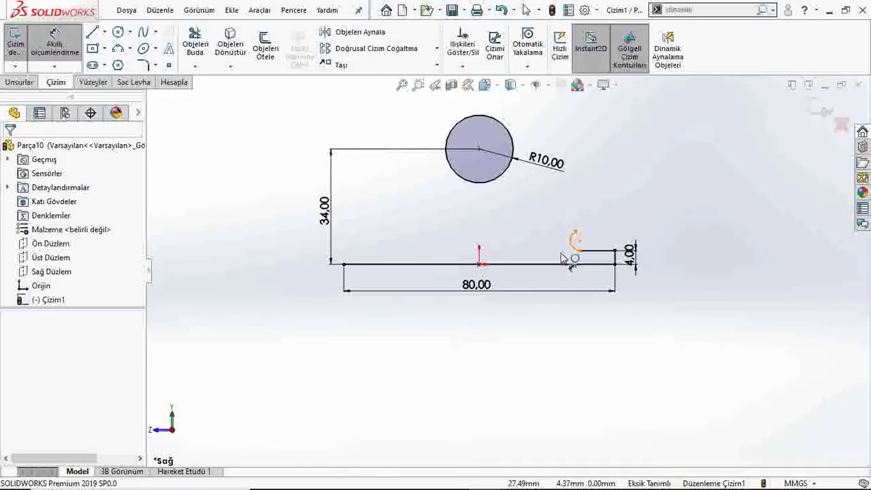
# - Give the small tangent arc a 3 mm radius
pyautogui.click(565, 259)
pyautogui.click(569, 265)
pyautogui.write('3')
pyautogui.press('Return')
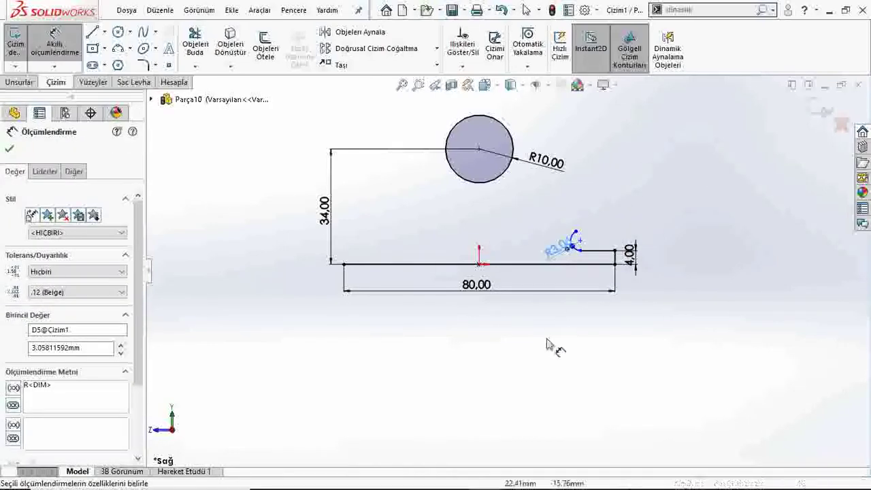
pyautogui.press('Escape')
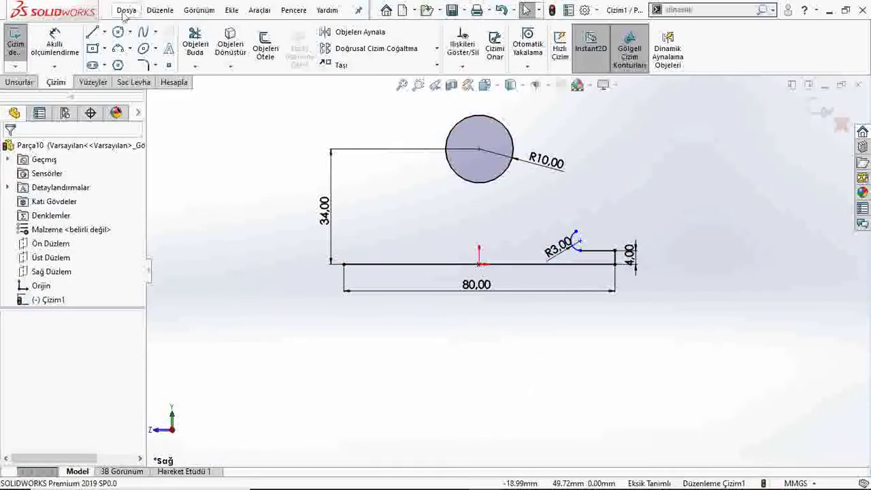
# - Switch the line type to Midpoint Line after briefly trying Centerline
pyautogui.click(104, 32)
pyautogui.click(129, 64)
pyautogui.press('Escape')
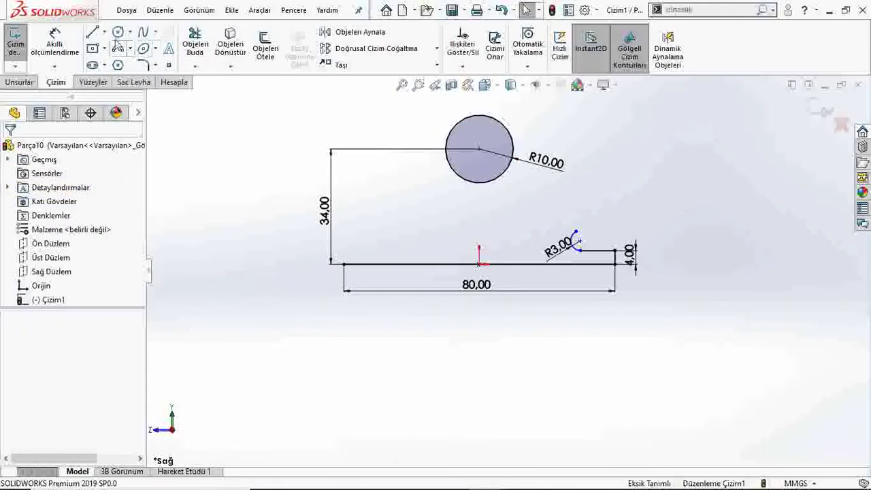
pyautogui.click(104, 32)
pyautogui.click(122, 79)
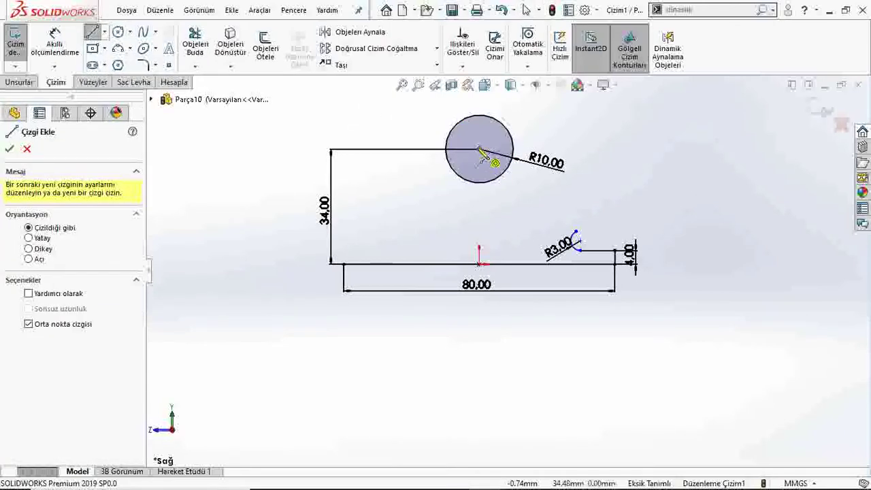
# - Draw a horizontal midpoint line, about 28.48 mm long, centred on the circle centre and crossing the circle
pyautogui.click(480, 149)
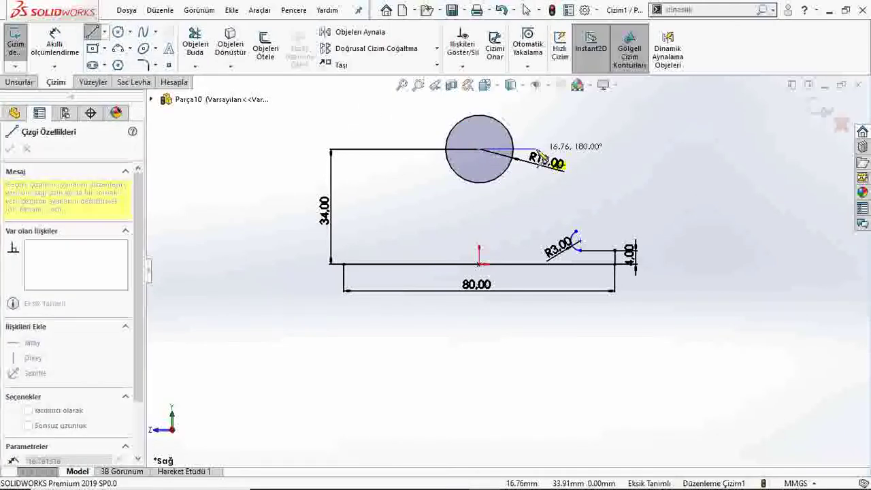
pyautogui.scroll(-2, 541, 157)
pyautogui.scroll(-2, 542, 170)
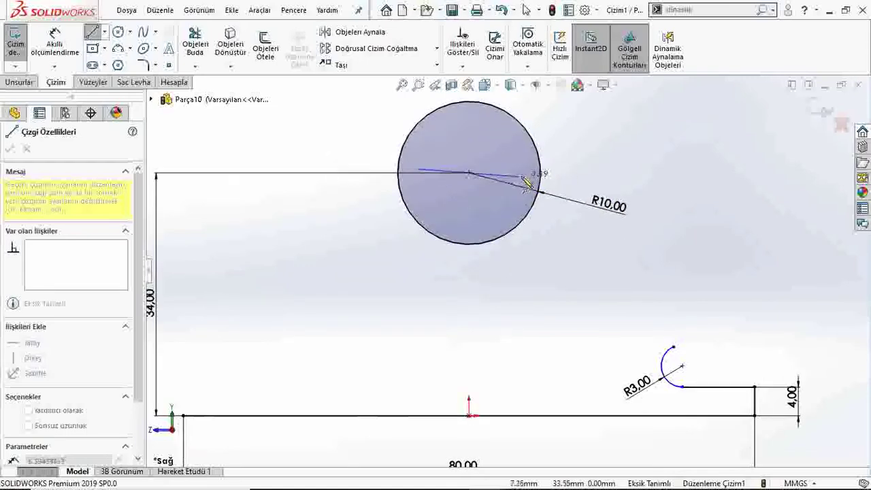
pyautogui.click(571, 177)
pyautogui.press('Escape')
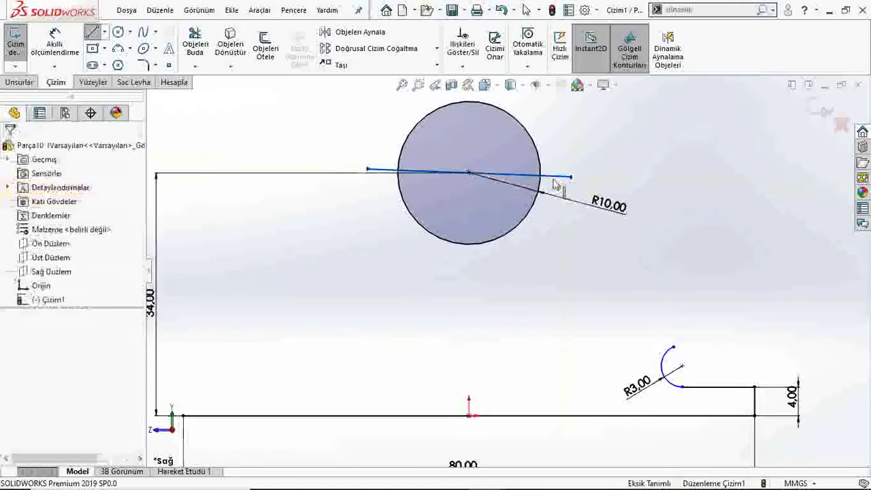
pyautogui.click(538, 176)
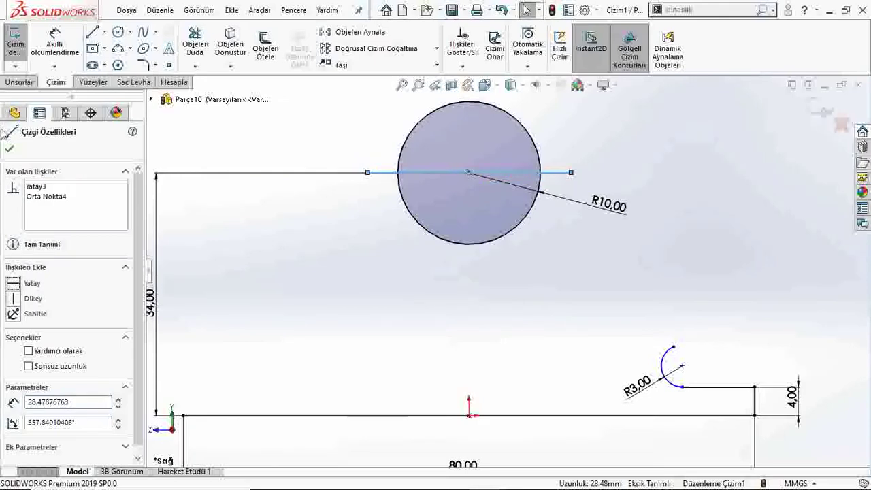
pyautogui.click(10, 148)
pyautogui.click(196, 44)
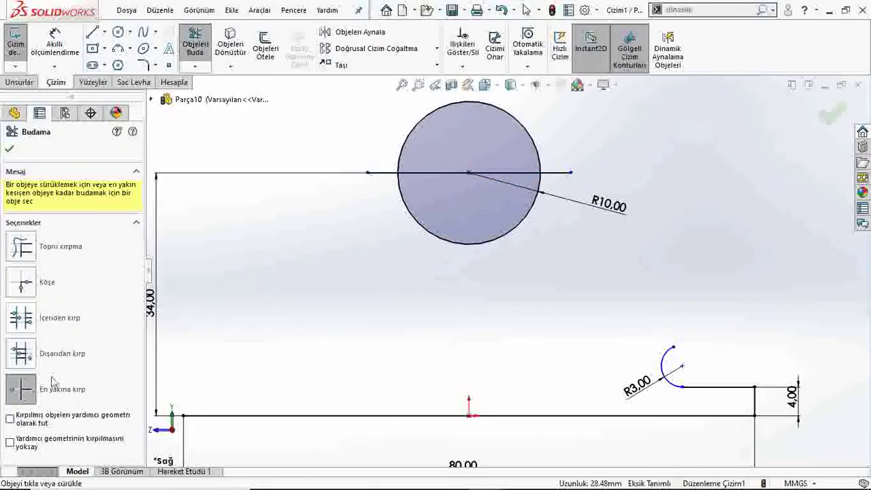
# - Trim away the circle's upper half with Trim to Nearest, leaving a half-circle cutout
pyautogui.click(20, 389)
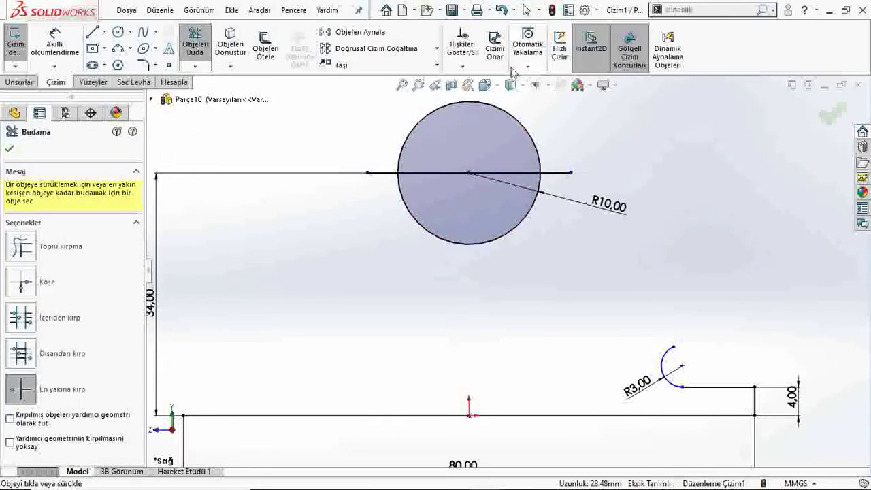
pyautogui.click(483, 104)
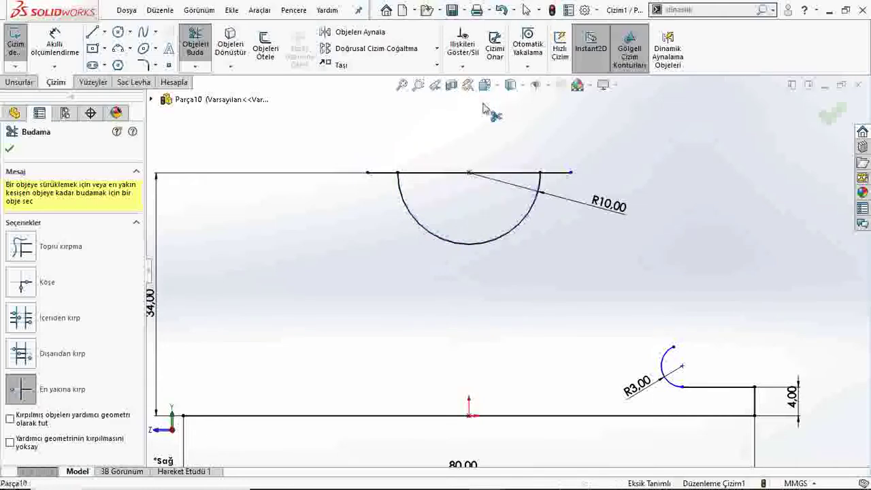
pyautogui.click(10, 150)
pyautogui.press('f')
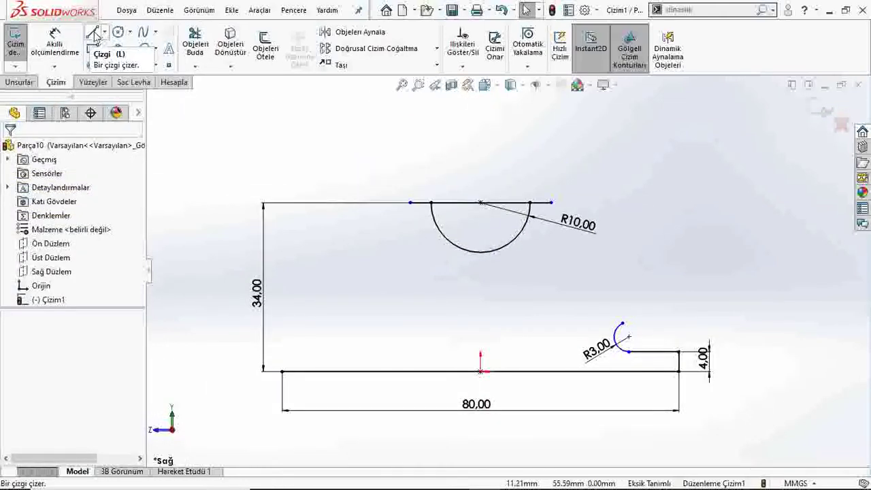
# - Draw the outer top line to the right with a short drop and inward step
pyautogui.click(95, 38)
pyautogui.click(551, 202)
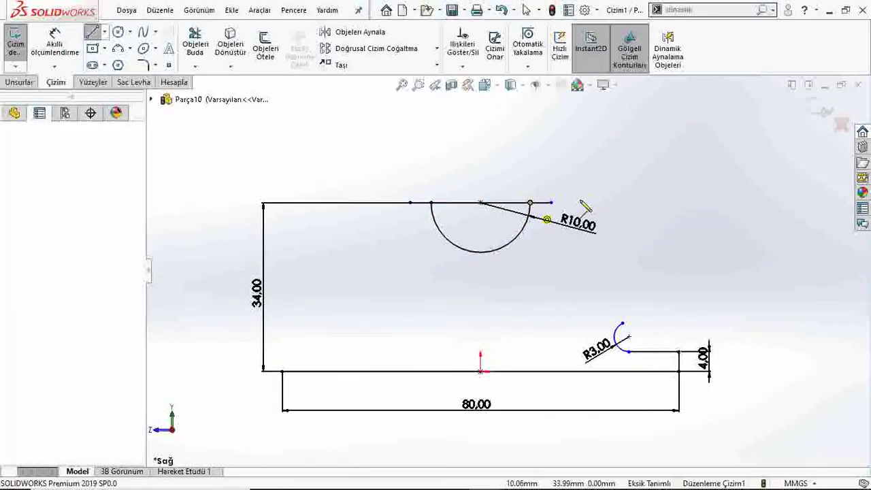
pyautogui.click(702, 203)
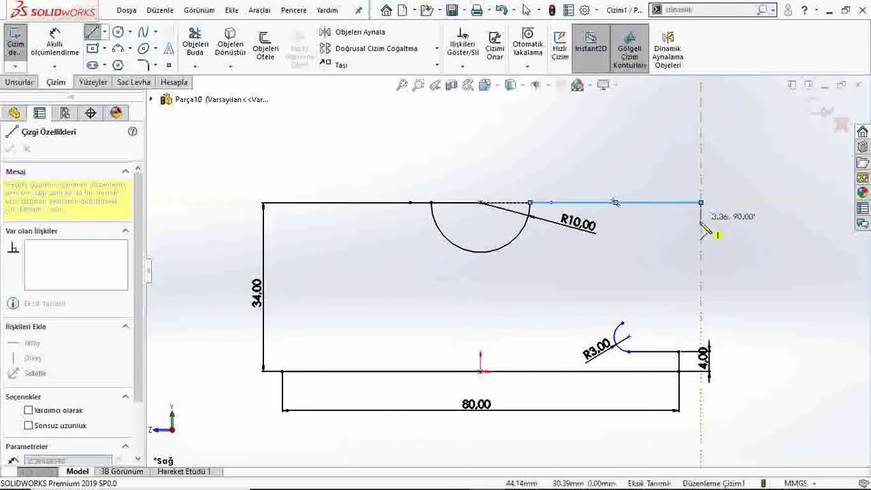
pyautogui.click(673, 223)
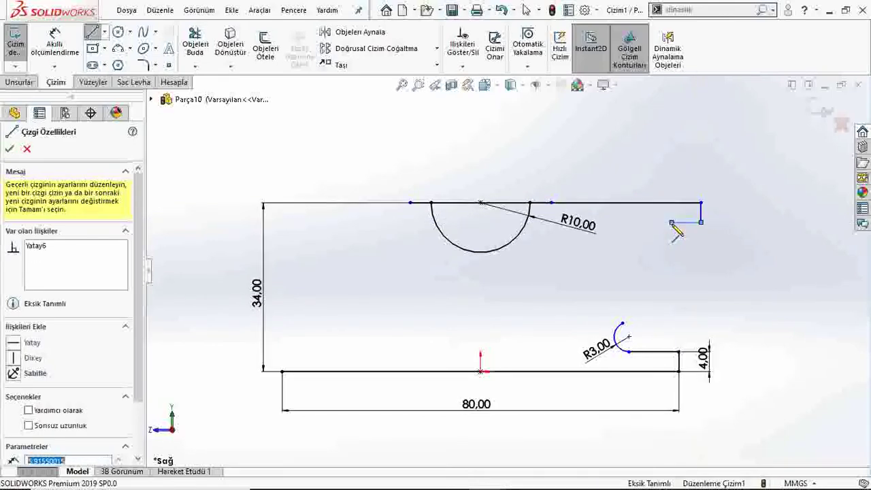
# - Add a 3 Point Arc from the inward step down to the R3 arc, then check the PDF
pyautogui.click(117, 50)
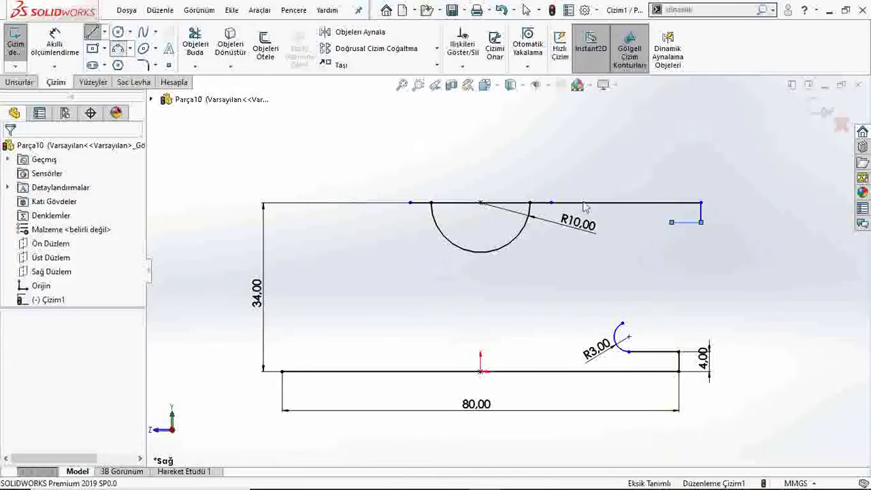
pyautogui.click(673, 222)
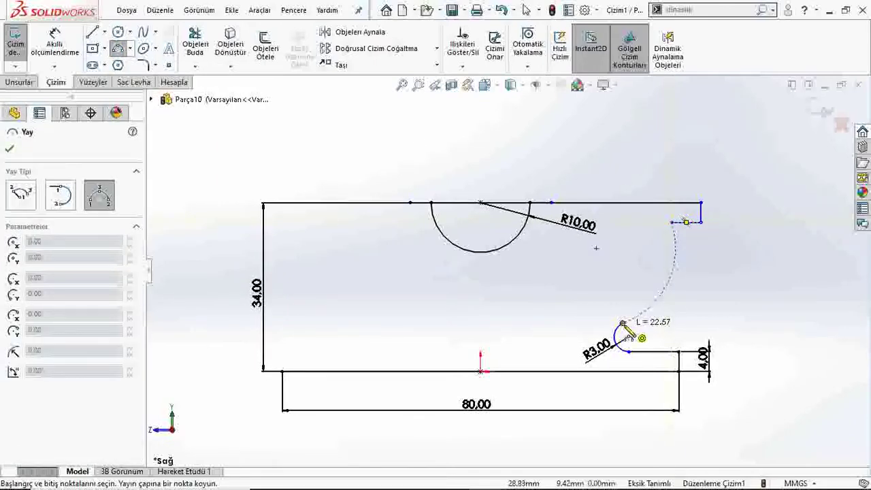
pyautogui.click(622, 323)
pyautogui.click(658, 278)
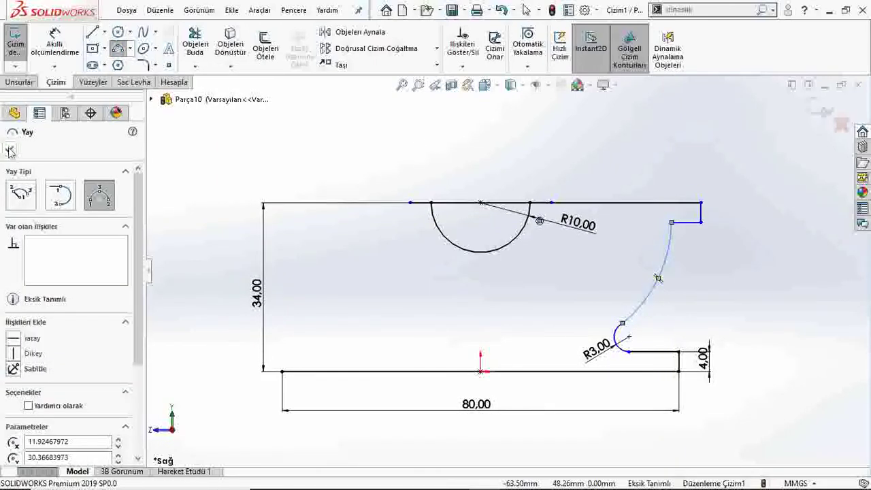
pyautogui.click(9, 150)
pyautogui.scroll(-1, 509, 268)
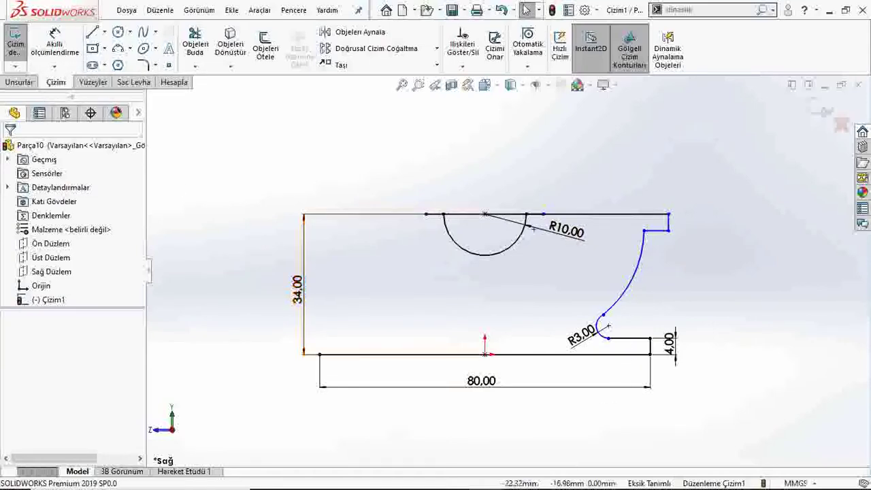
pyautogui.click(518, 480)
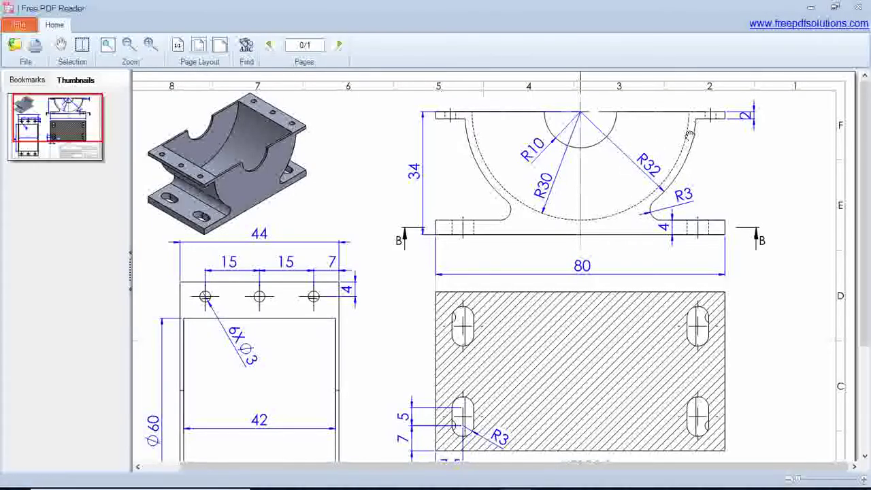
# - Set the large arc's radius to R32
pyautogui.click(449, 480)
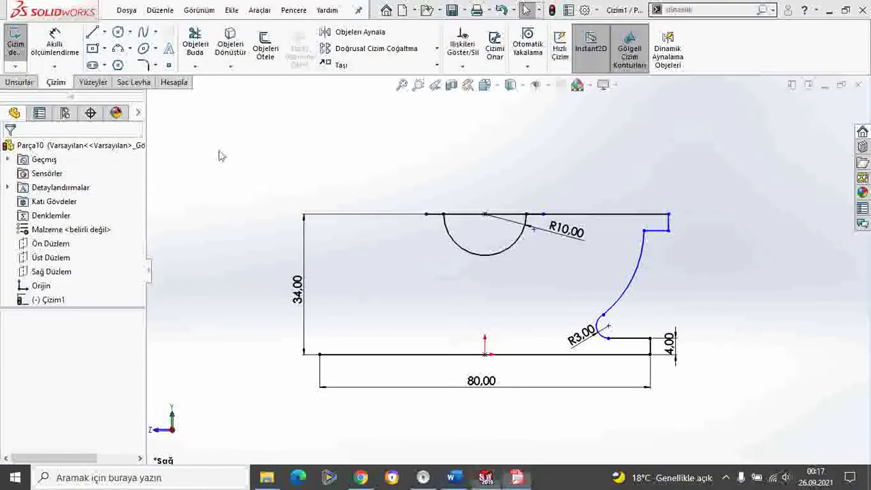
pyautogui.click(623, 291)
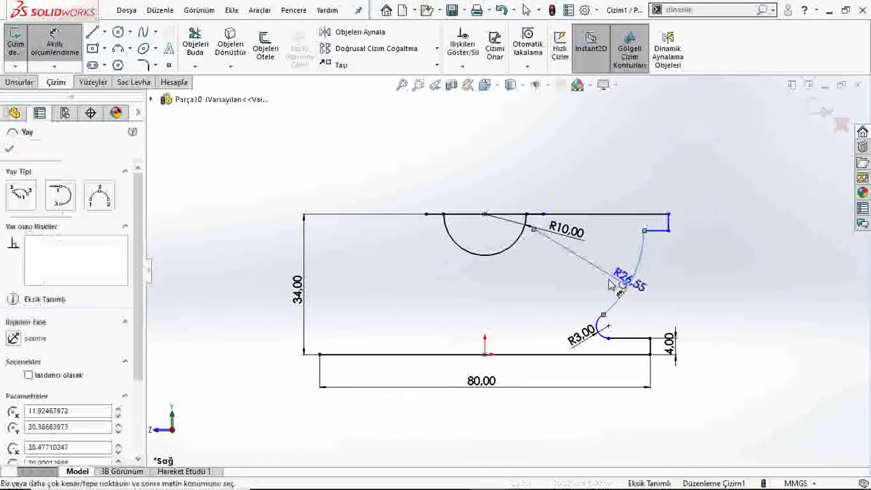
pyautogui.click(615, 286)
pyautogui.write('32')
pyautogui.press('Return')
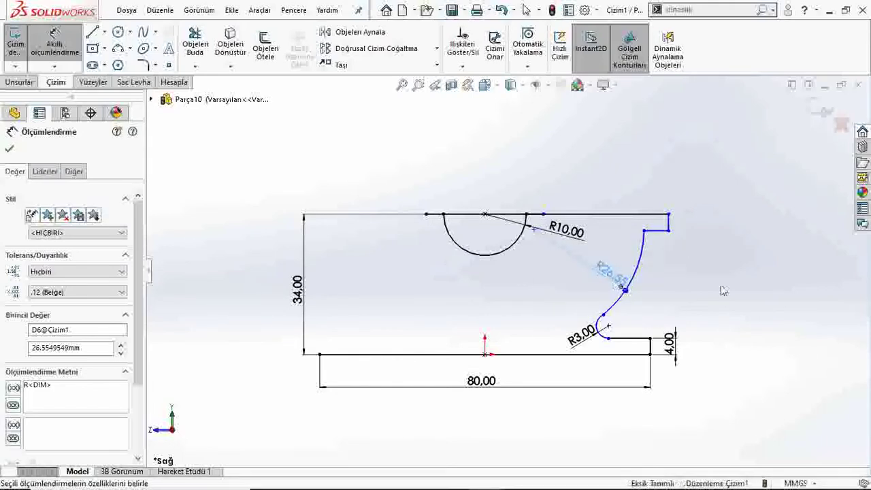
pyautogui.press('Escape')
pyautogui.scroll(-2, 524, 231)
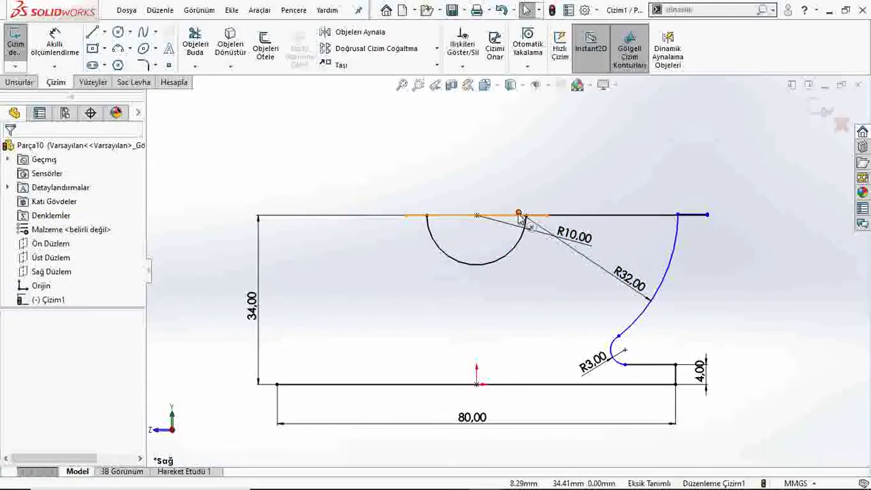
# - Merge the R32 arc's centre with the half-circle's centre
pyautogui.click(519, 215)
pyautogui.keyDown('ctrl'); pyautogui.click(477, 215); pyautogui.keyUp('ctrl')
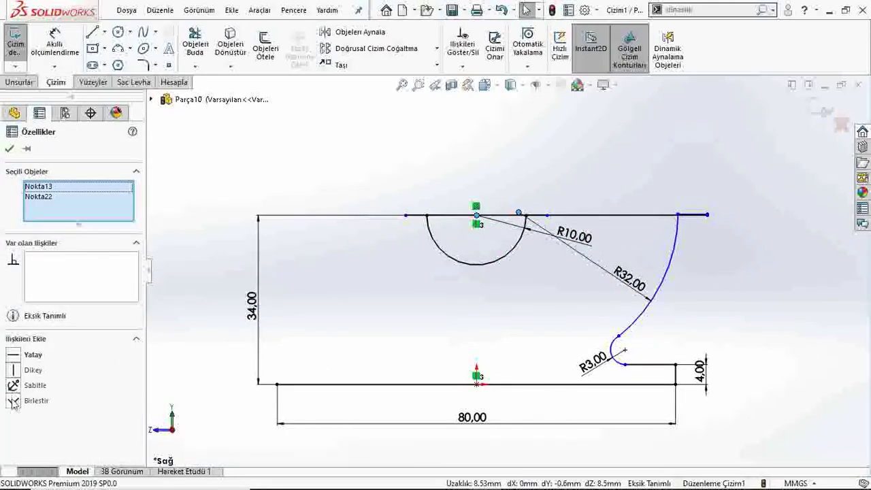
pyautogui.click(14, 402)
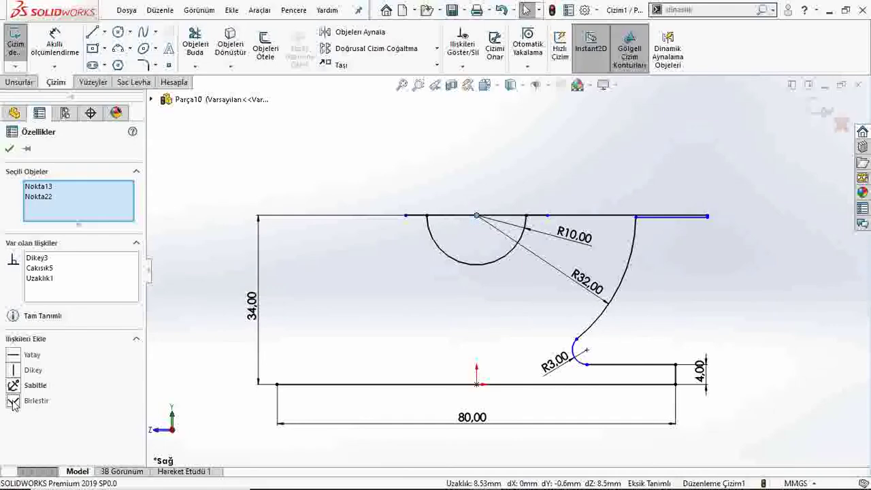
pyautogui.click(10, 150)
# - Dimension the top flange step at 2 mm thick
pyautogui.click(54, 44)
pyautogui.scroll(-3, 681, 235)
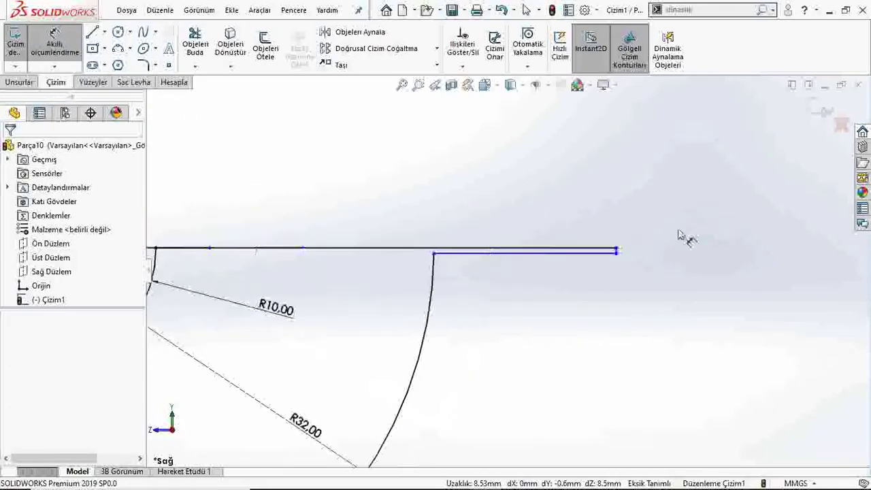
pyautogui.scroll(-2, 568, 273)
pyautogui.click(575, 263)
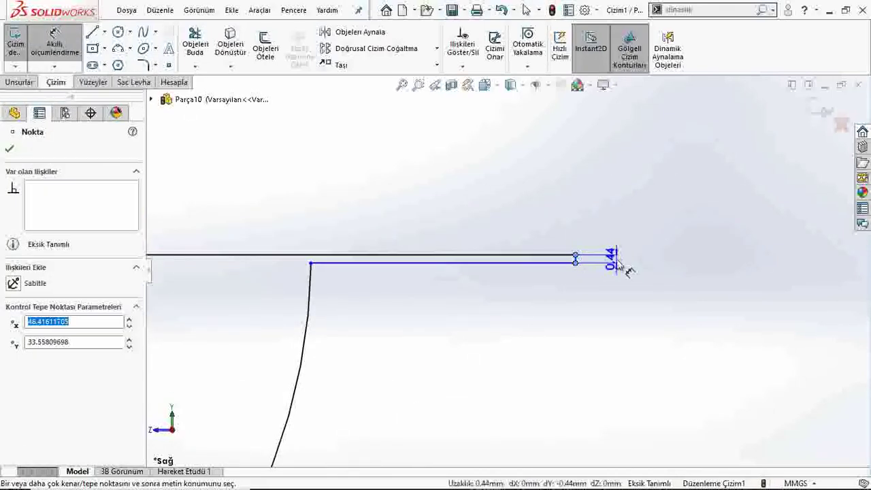
pyautogui.click(616, 265)
pyautogui.write('2')
pyautogui.press('Return')
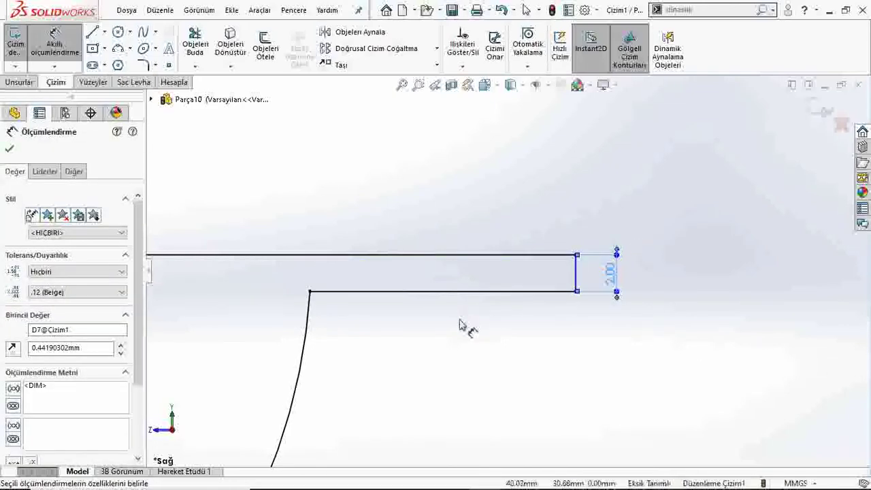
pyautogui.scroll(3, 592, 307)
pyautogui.scroll(2, 525, 354)
pyautogui.press('Escape')
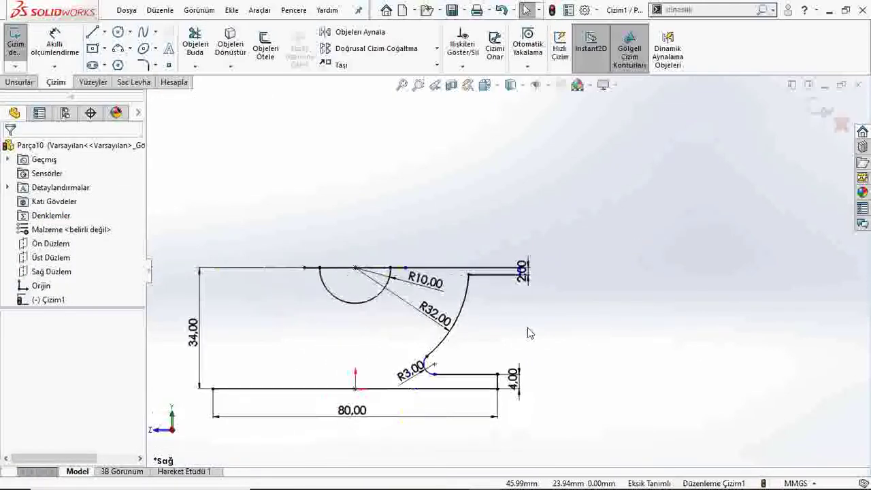
pyautogui.scroll(-2, 527, 333)
# - Make the top flange's two end points vertically aligned
pyautogui.scroll(-2, 462, 410)
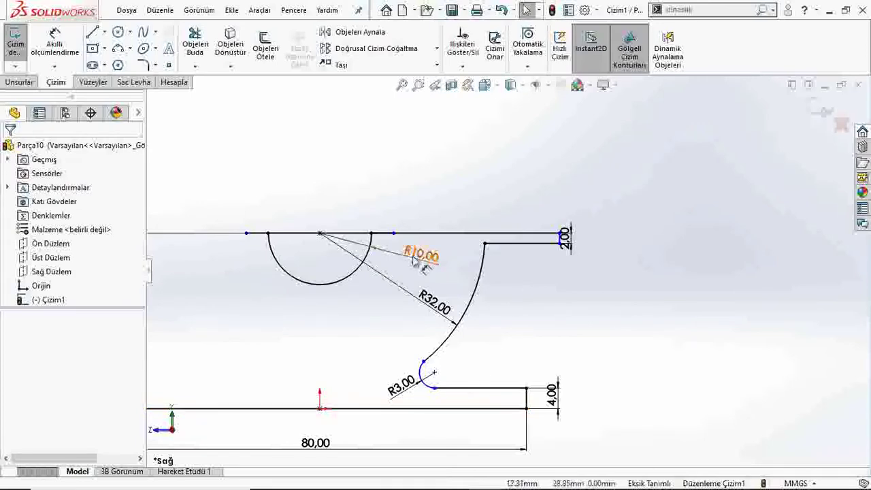
pyautogui.scroll(-2, 573, 249)
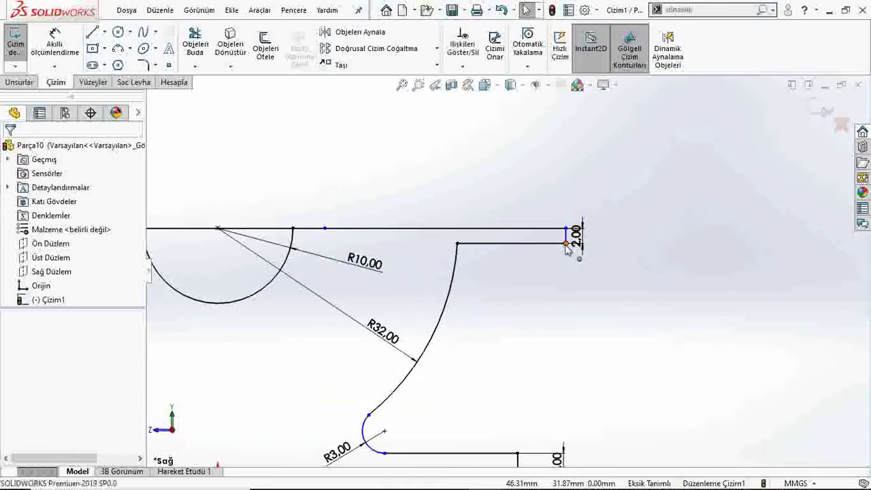
pyautogui.click(565, 244)
pyautogui.keyDown('ctrl'); pyautogui.click(518, 454); pyautogui.keyUp('ctrl')
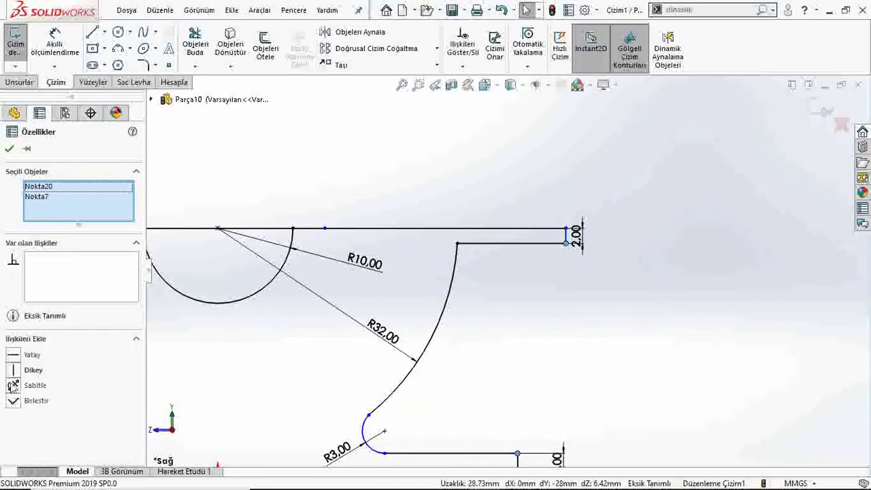
pyautogui.click(13, 370)
pyautogui.click(9, 149)
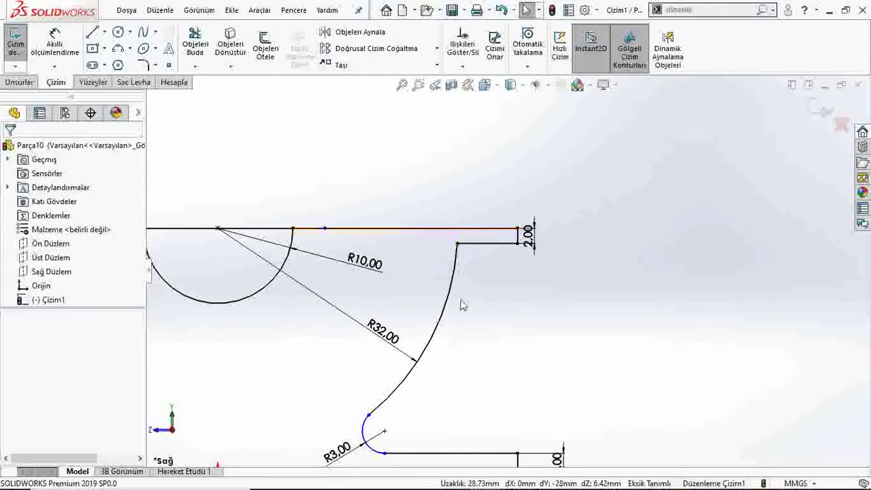
# - Select the lower horizontal line and R3 arc, then re-confirm the arc radius at 3 mm
pyautogui.scroll(2, 463, 305)
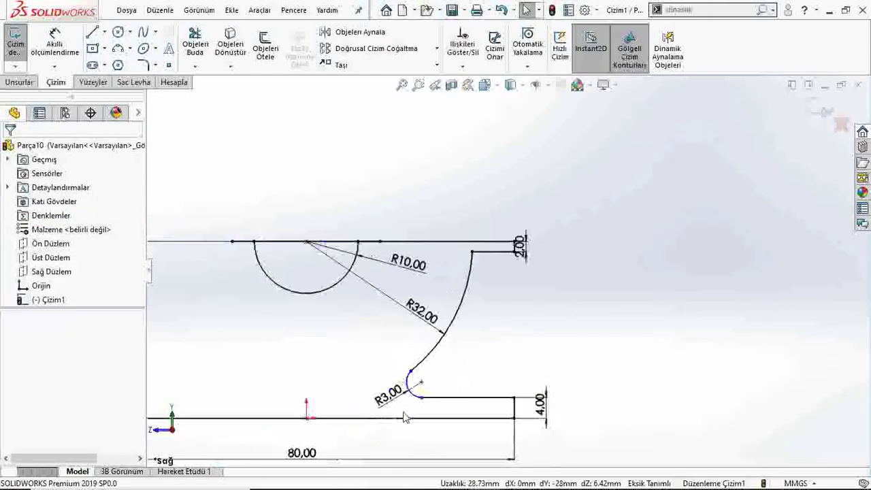
pyautogui.click(410, 379)
pyautogui.keyDown('ctrl'); pyautogui.click(455, 398); pyautogui.keyUp('ctrl')
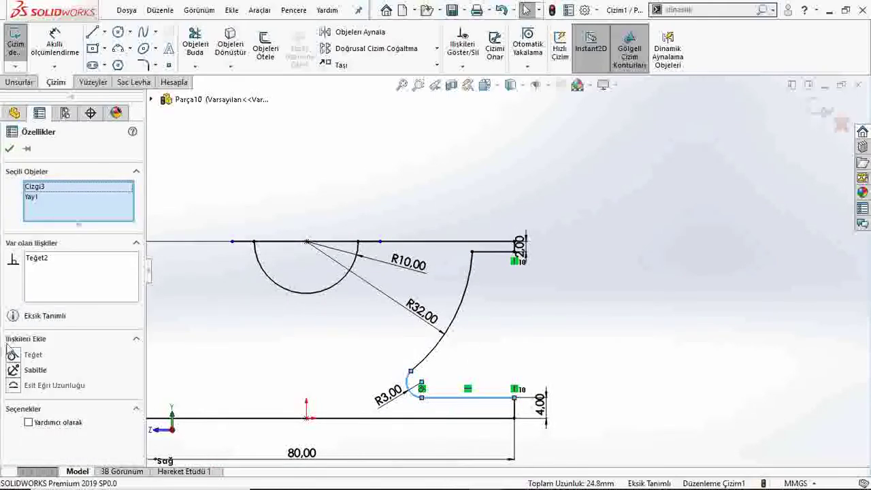
pyautogui.click(11, 149)
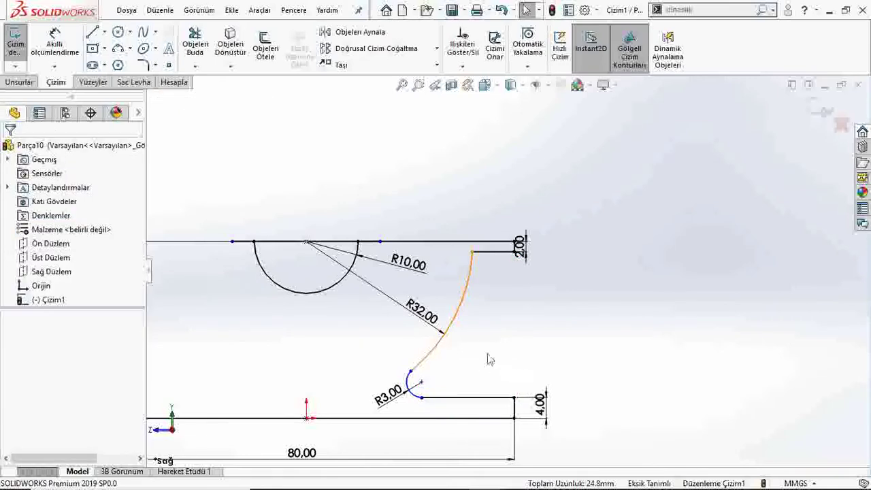
pyautogui.click(426, 364)
pyautogui.click(388, 395)
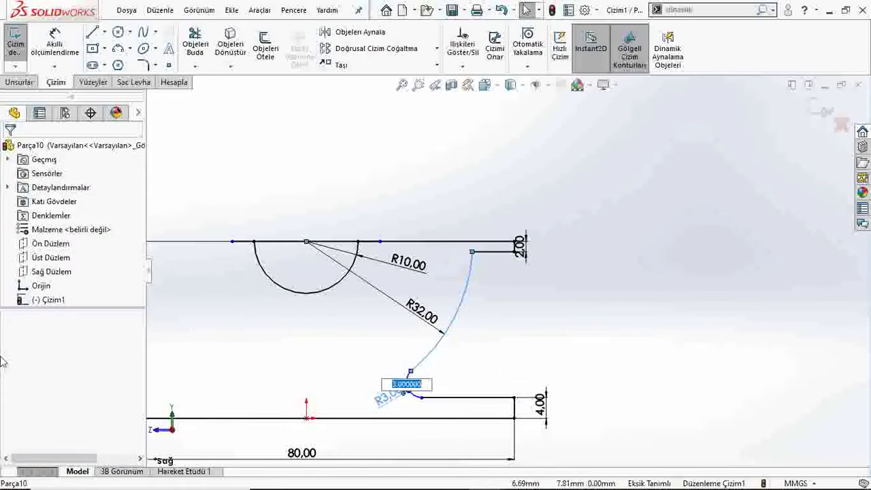
pyautogui.press('Return')
# - Make the R3 and R32 arcs tangent
pyautogui.scroll(-3, 416, 374)
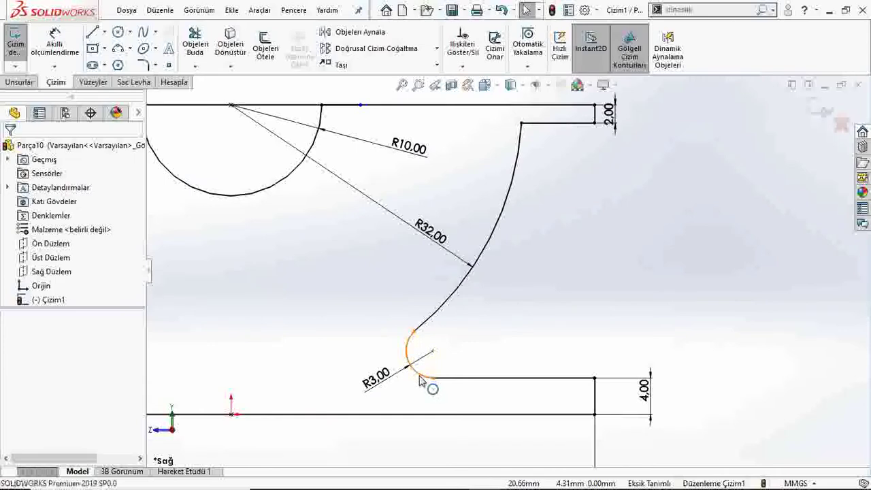
pyautogui.click(421, 381)
pyautogui.keyDown('ctrl'); pyautogui.click(426, 320); pyautogui.keyUp('ctrl')
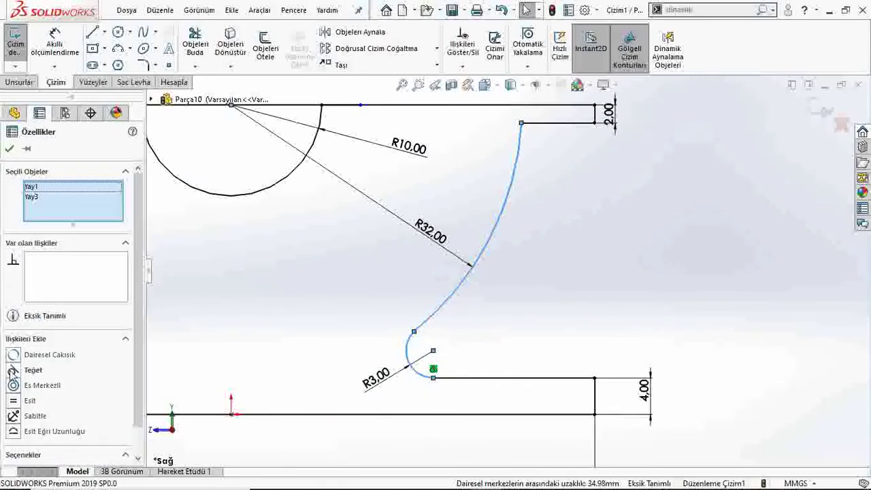
pyautogui.click(12, 371)
pyautogui.click(499, 361)
pyautogui.scroll(3, 499, 361)
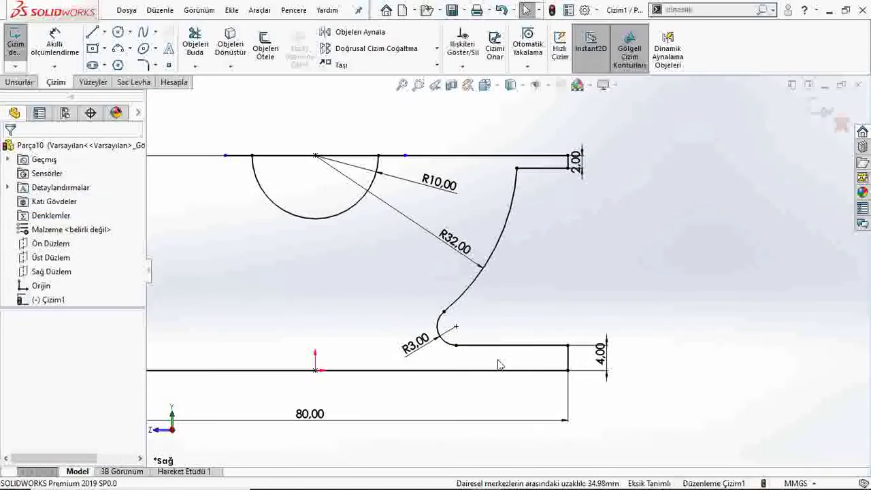
pyautogui.scroll(2, 617, 291)
pyautogui.scroll(1, 617, 291)
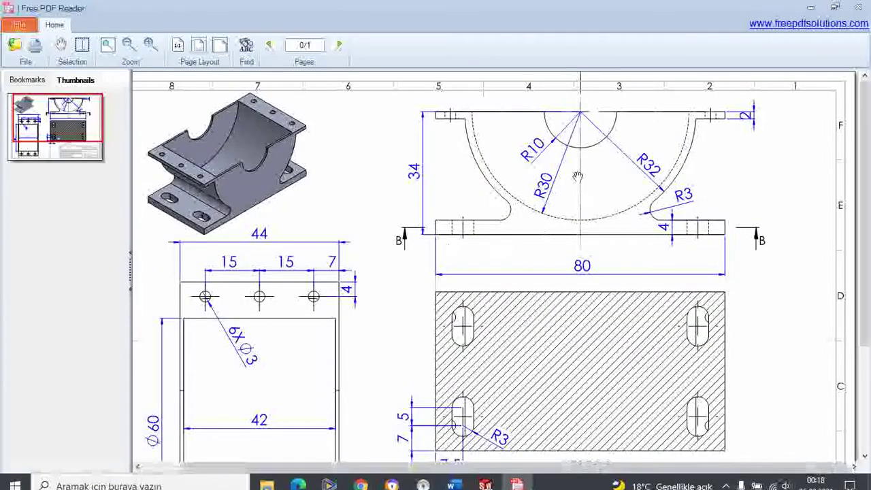
# - Select the half-profile lines and R32/R3 arcs for mirroring, then cancel because no mirror line exists yet
pyautogui.click(460, 482)
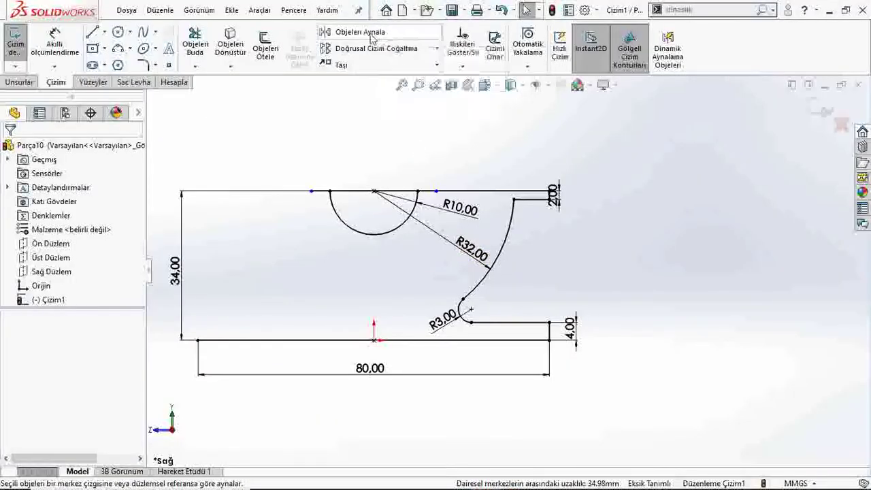
pyautogui.click(408, 32)
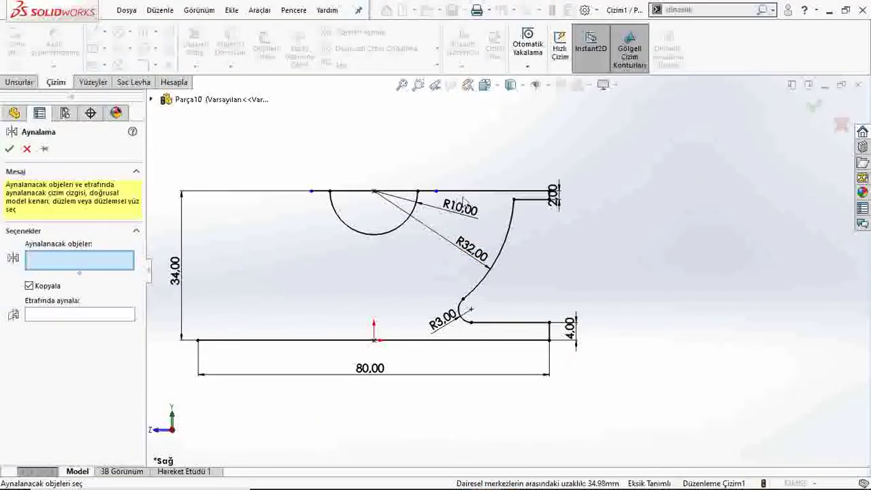
pyautogui.click(482, 191)
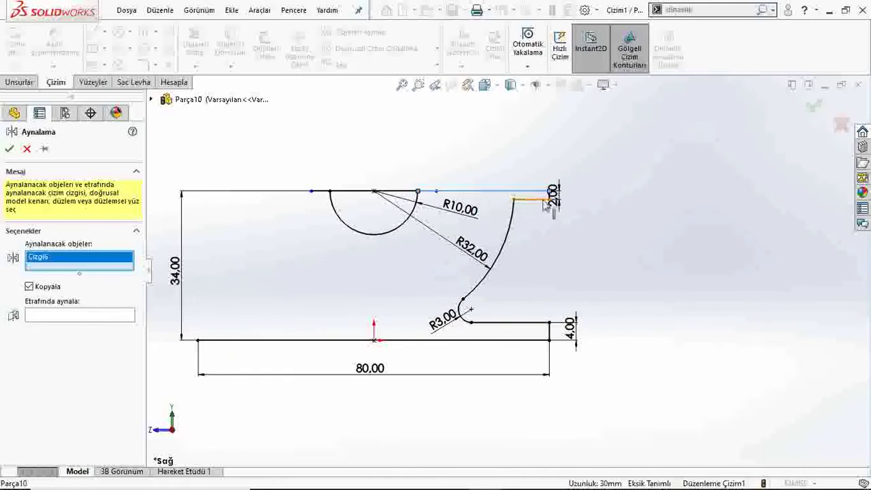
pyautogui.scroll(-3, 545, 206)
pyautogui.scroll(-2, 551, 208)
pyautogui.click(557, 221)
pyautogui.click(521, 235)
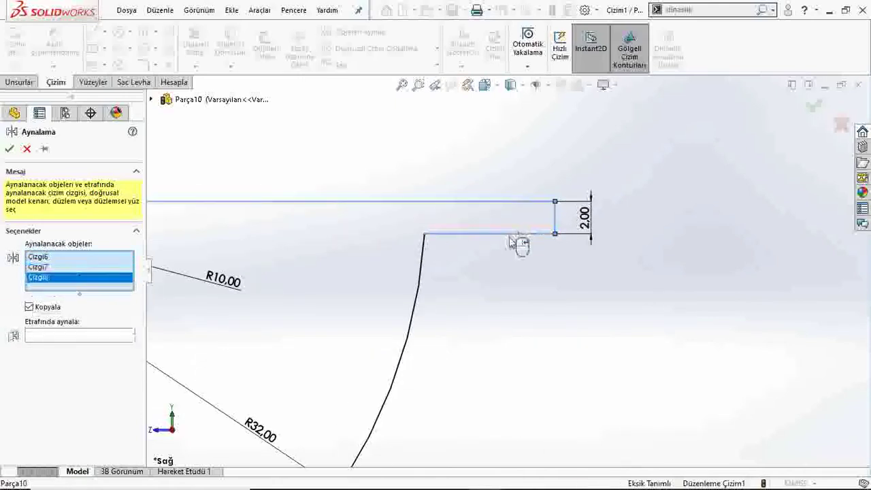
pyautogui.click(420, 279)
pyautogui.scroll(1, 504, 269)
pyautogui.scroll(1, 476, 306)
pyautogui.scroll(1, 449, 354)
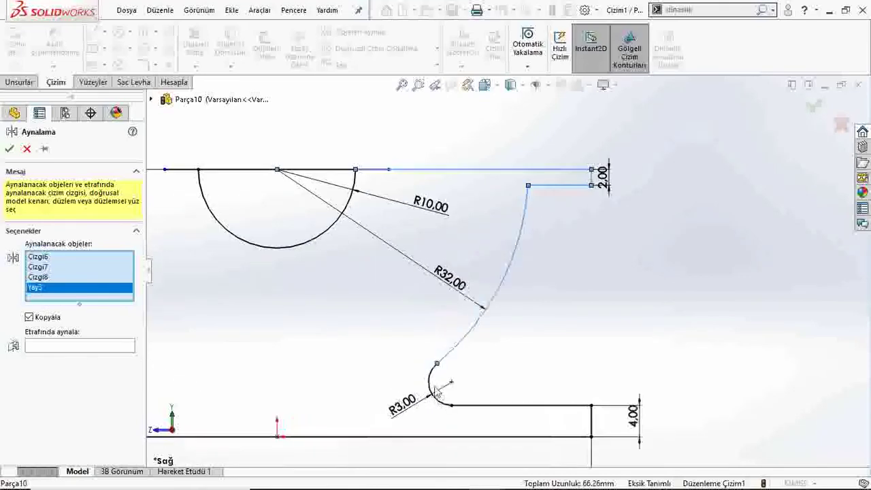
pyautogui.click(431, 385)
pyautogui.click(495, 413)
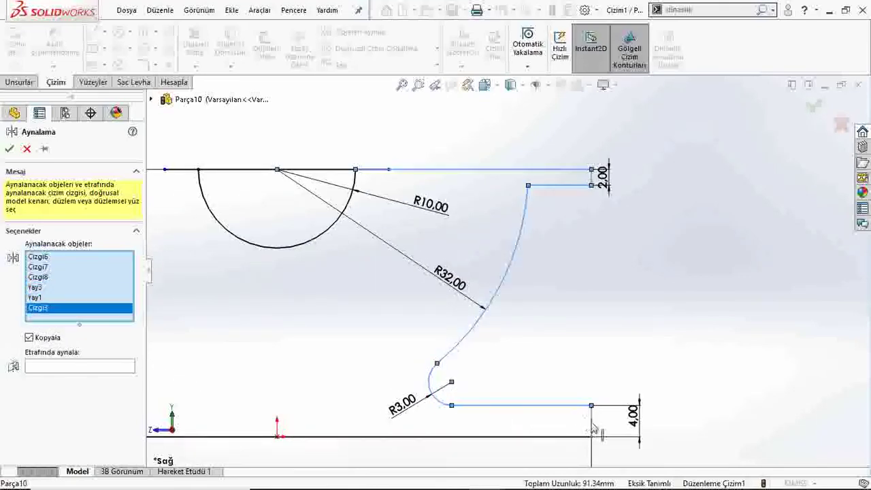
pyautogui.click(594, 429)
pyautogui.scroll(2, 511, 272)
pyautogui.click(39, 377)
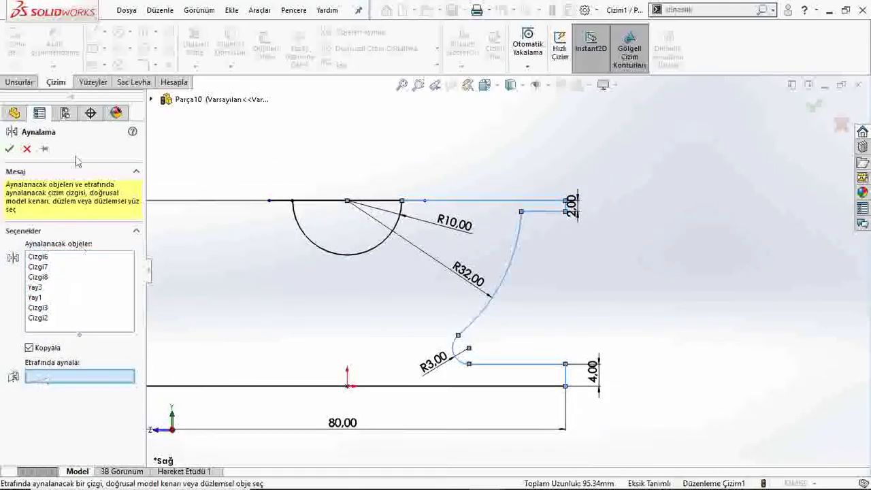
pyautogui.click(28, 150)
# - Draw a vertical centerline from the origin up past the top of the profile
pyautogui.click(104, 32)
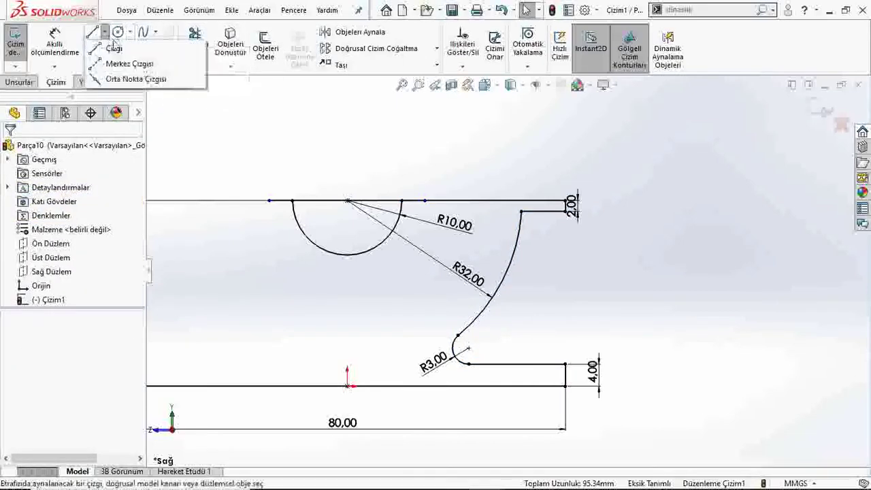
pyautogui.click(128, 64)
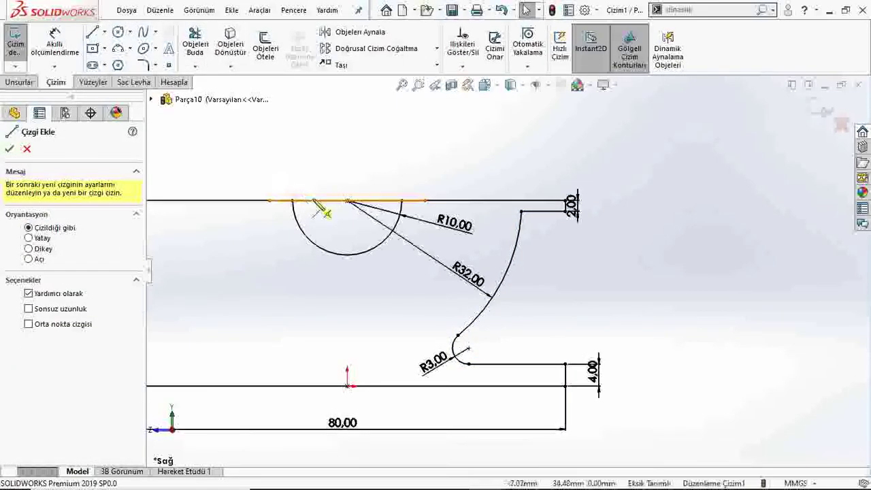
pyautogui.click(347, 386)
pyautogui.doubleClick(348, 133)
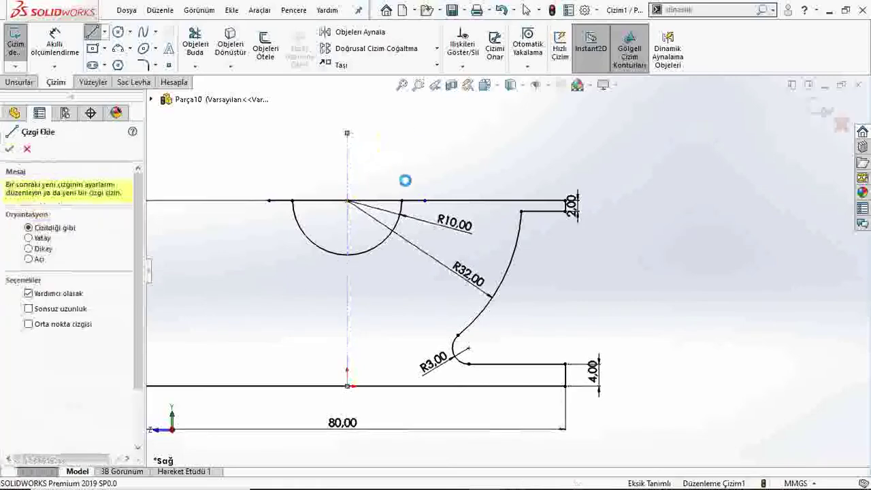
pyautogui.press('Escape')
# - Mirror the top line, flange lines, R32 and R3 arcs and base lines about the centerline
pyautogui.click(377, 32)
pyautogui.click(552, 201)
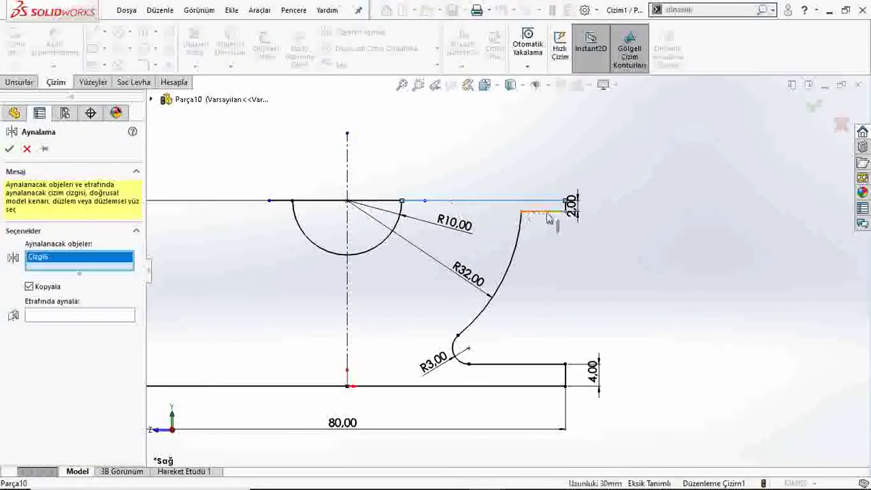
pyautogui.click(558, 212)
pyautogui.scroll(-2, 559, 216)
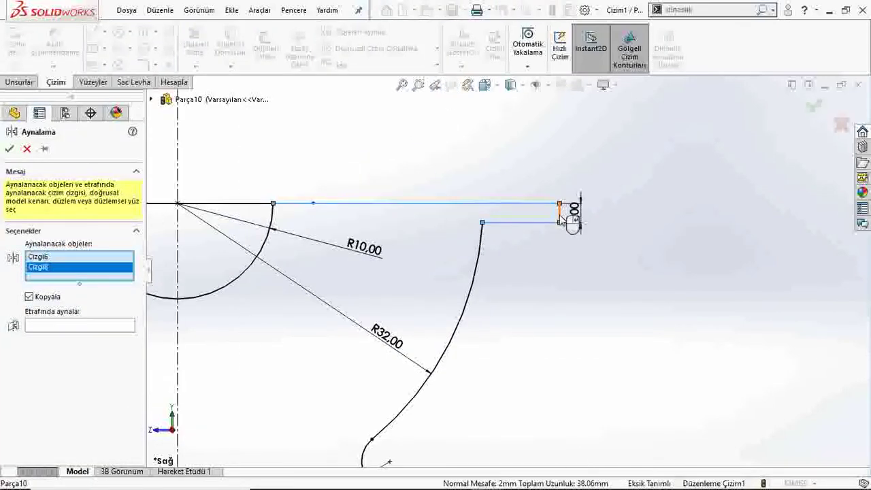
pyautogui.click(561, 217)
pyautogui.click(479, 279)
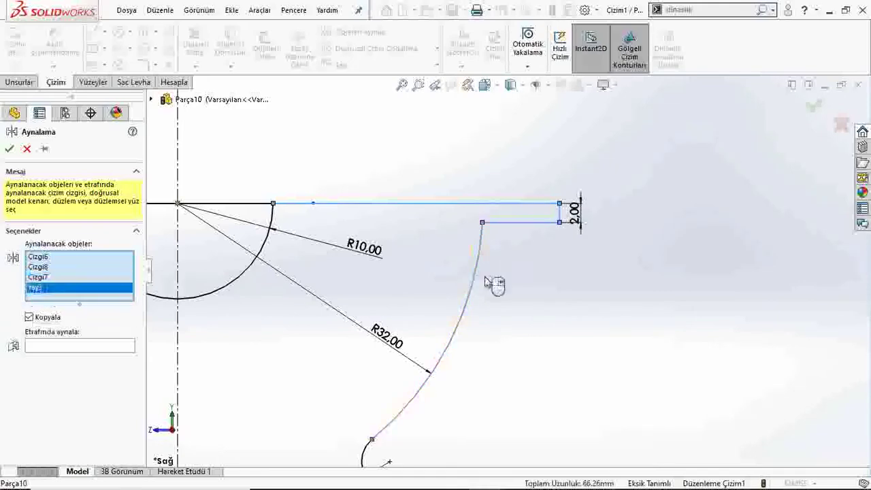
pyautogui.scroll(3, 493, 282)
pyautogui.scroll(-3, 439, 354)
pyautogui.click(462, 314)
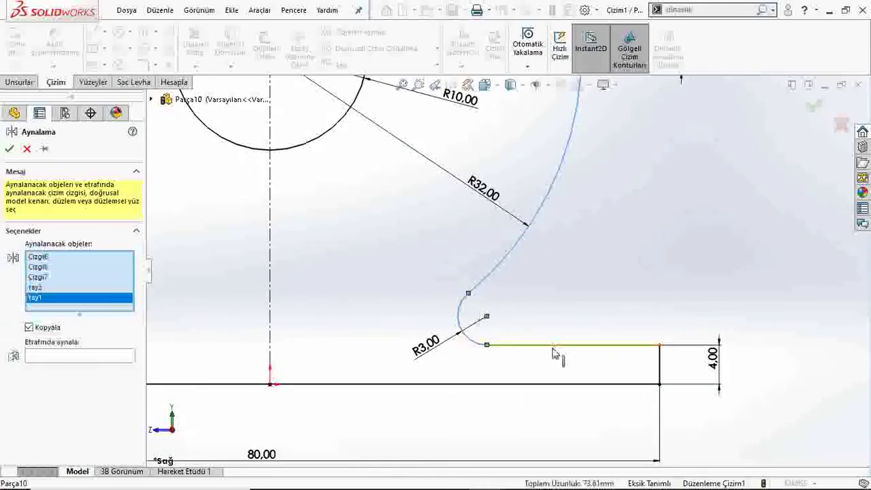
pyautogui.click(551, 346)
pyautogui.click(659, 367)
pyautogui.scroll(2, 506, 268)
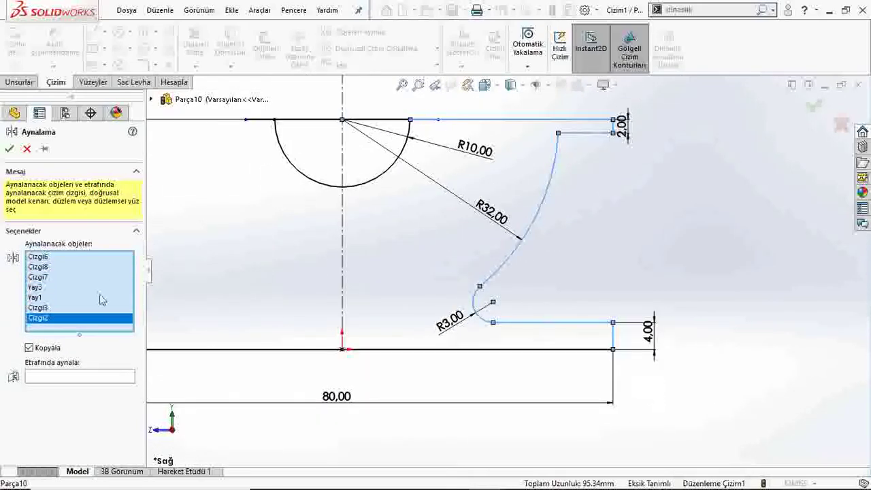
pyautogui.click(57, 378)
pyautogui.click(342, 249)
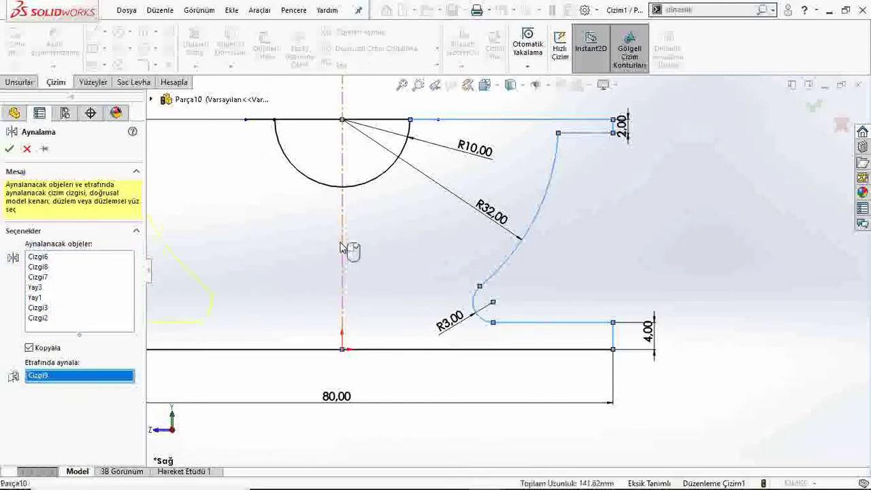
pyautogui.click(9, 149)
# - Orbit the completed sketch to an inclined view and bring up the PDF drawing
pyautogui.scroll(1, 429, 249)
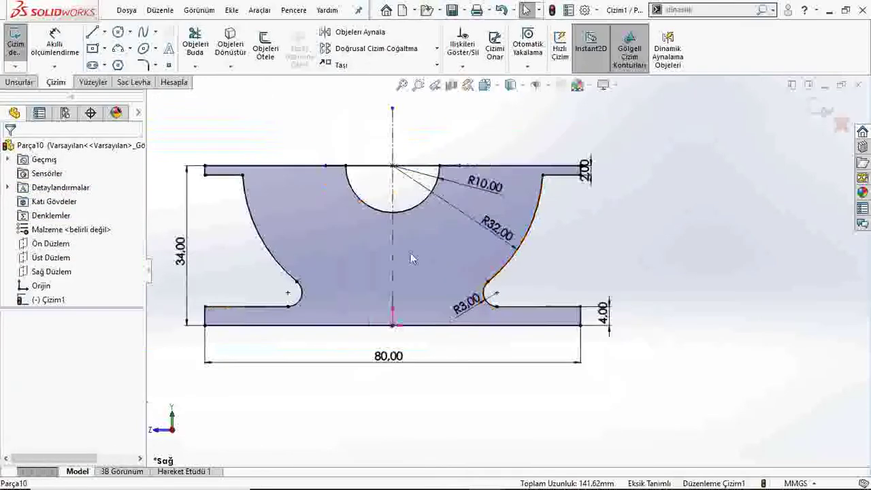
pyautogui.moveTo(392, 303); pyautogui.dragTo(282, 279, button='middle')
pyautogui.moveTo(517, 478)
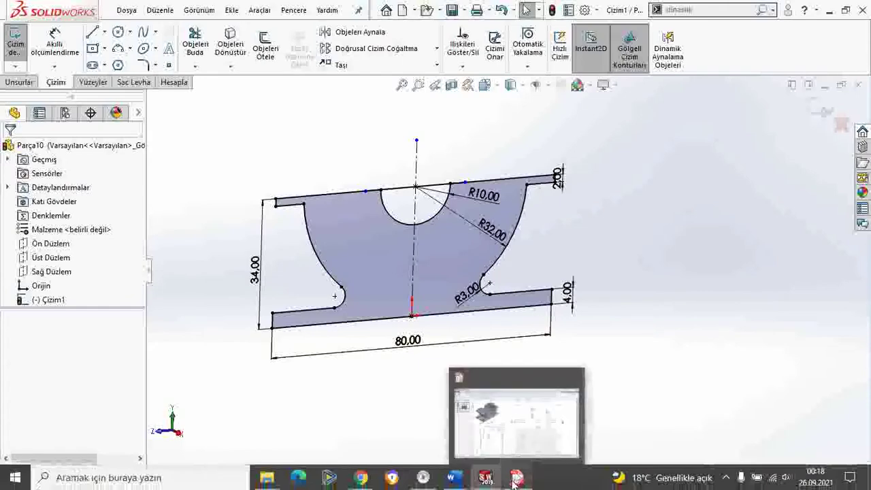
pyautogui.click(518, 419)
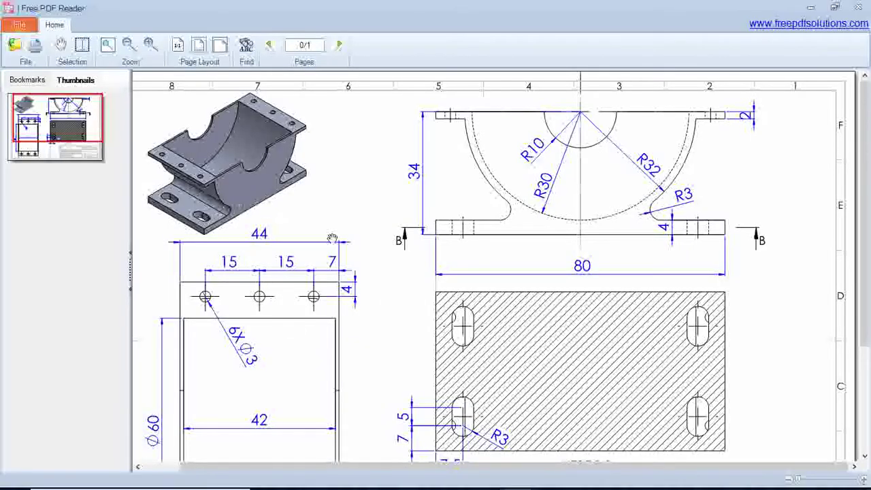
# - Scroll through the PDF's front and section-view dimensions, then go back to SOLIDWORKS
pyautogui.scroll(-1, 333, 238)
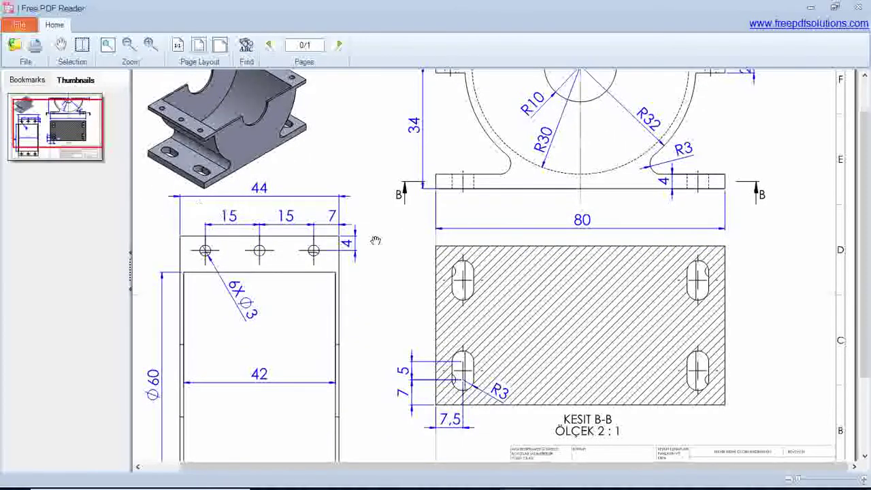
pyautogui.scroll(1, 370, 288)
pyautogui.scroll(1, 238, 112)
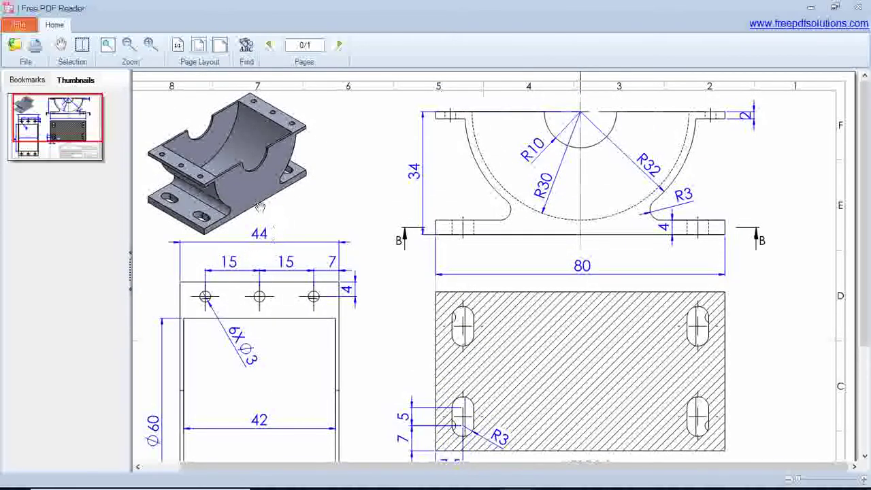
pyautogui.click(517, 476)
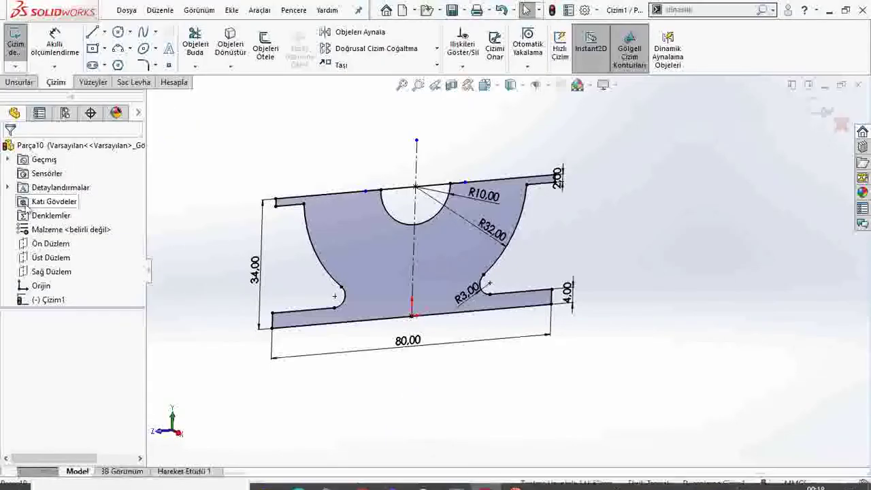
# - Show the bracket profile in a zoomed-in isometric view and start Extruded Boss/Base on it
pyautogui.click(485, 84)
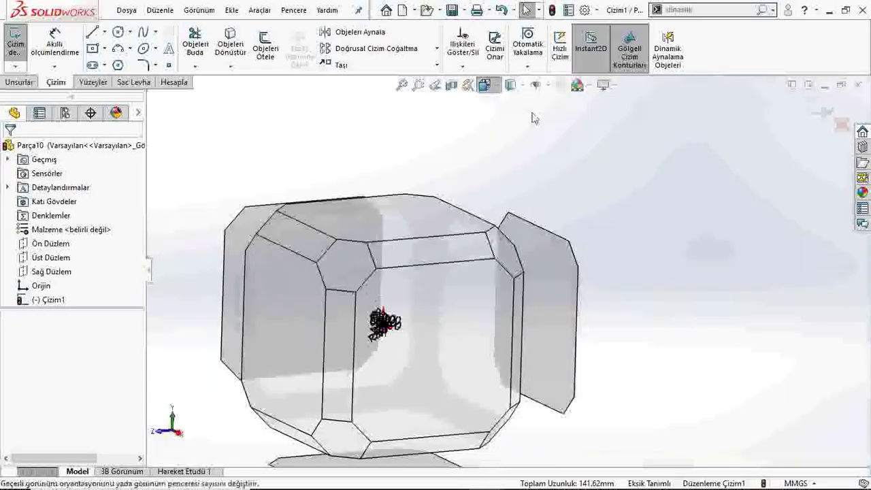
pyautogui.click(520, 243)
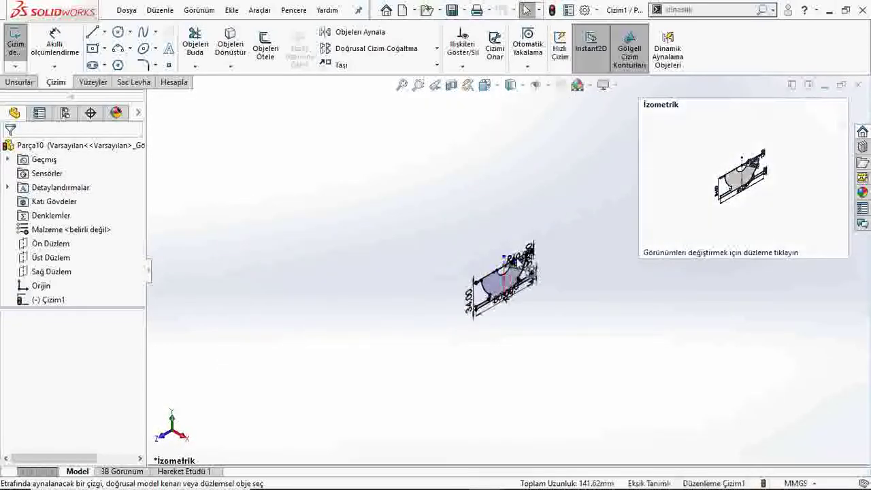
pyautogui.scroll(-5, 502, 262)
pyautogui.scroll(-5, 503, 262)
pyautogui.scroll(4, 500, 264)
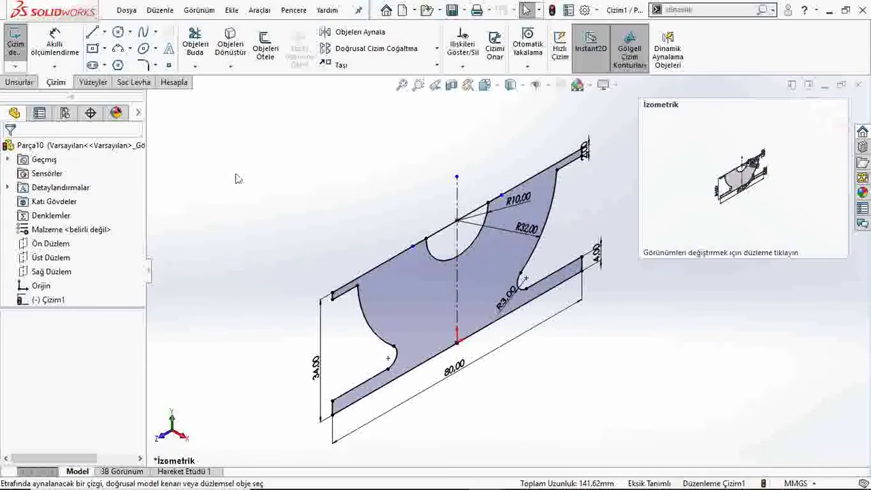
pyautogui.click(19, 82)
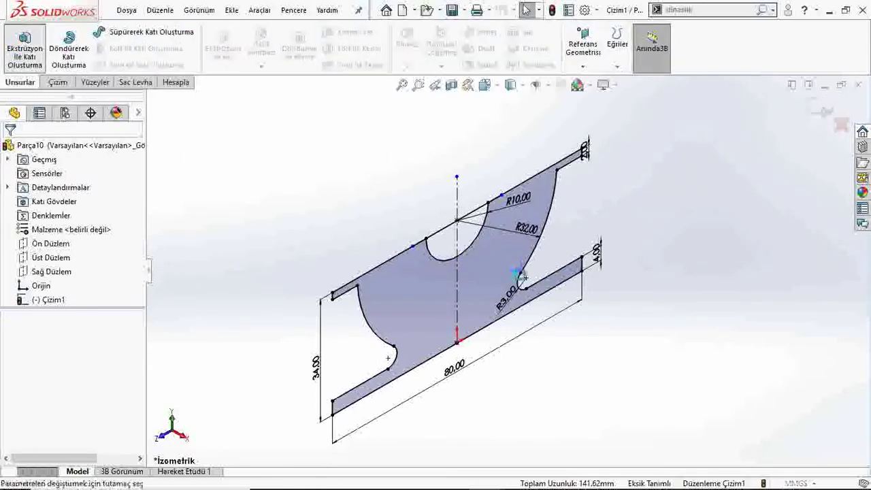
pyautogui.click(24, 48)
# - Extrude the outer and centre profile regions 44 mm Mid Plane into a solid, excluding the half-circle
pyautogui.click(422, 308)
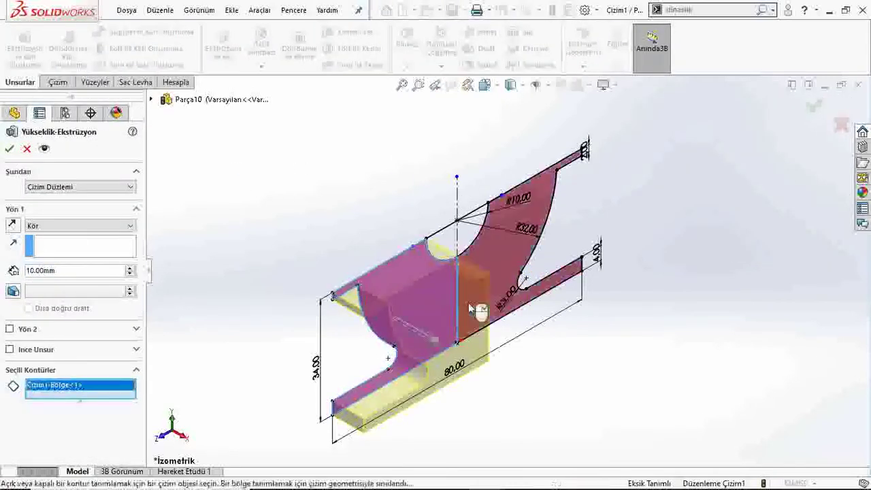
pyautogui.click(505, 283)
pyautogui.click(472, 241)
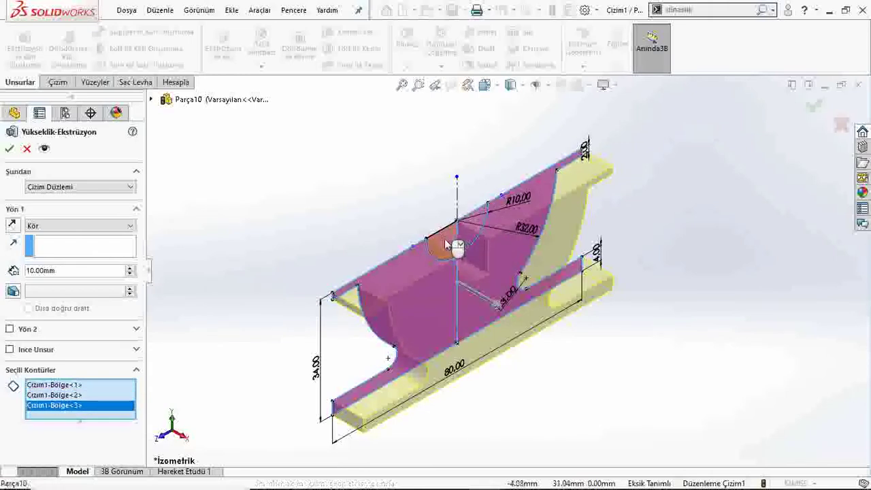
pyautogui.click(457, 246)
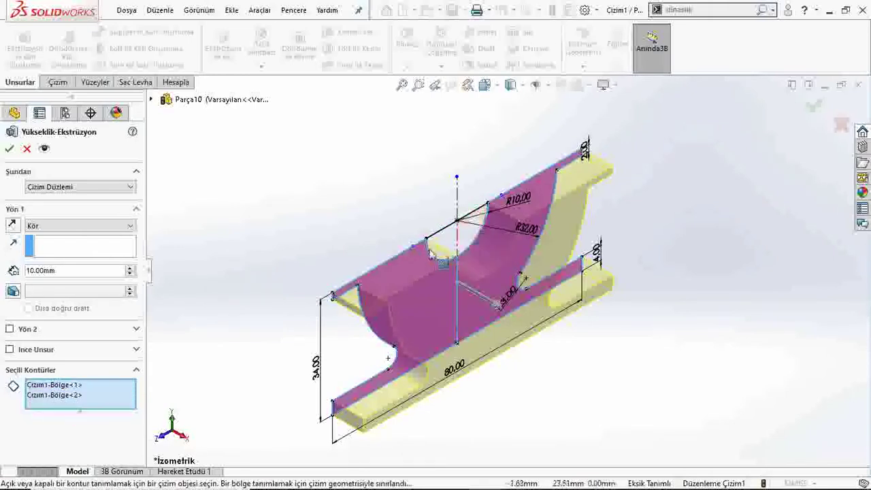
pyautogui.click(49, 227)
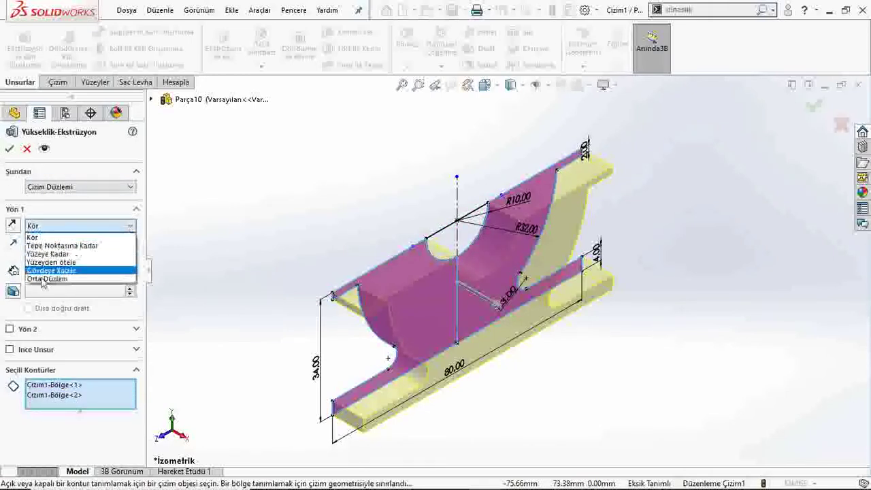
pyautogui.click(56, 279)
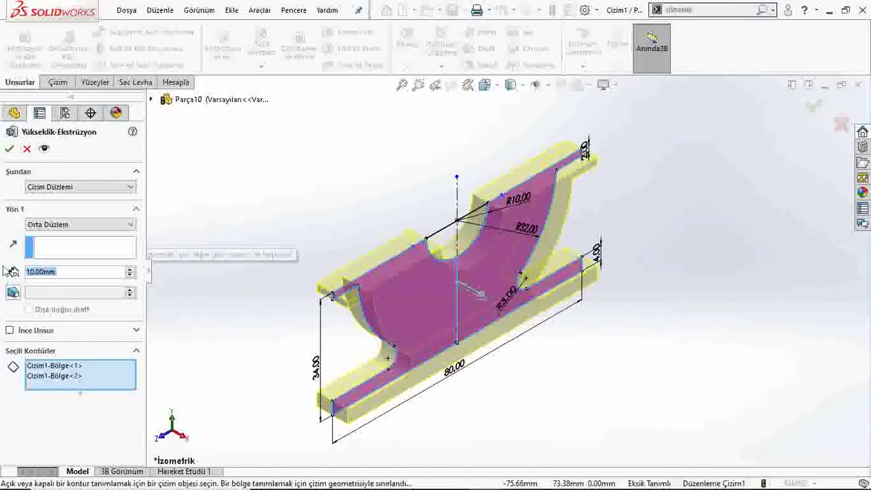
pyautogui.write('44')
pyautogui.press('Return')
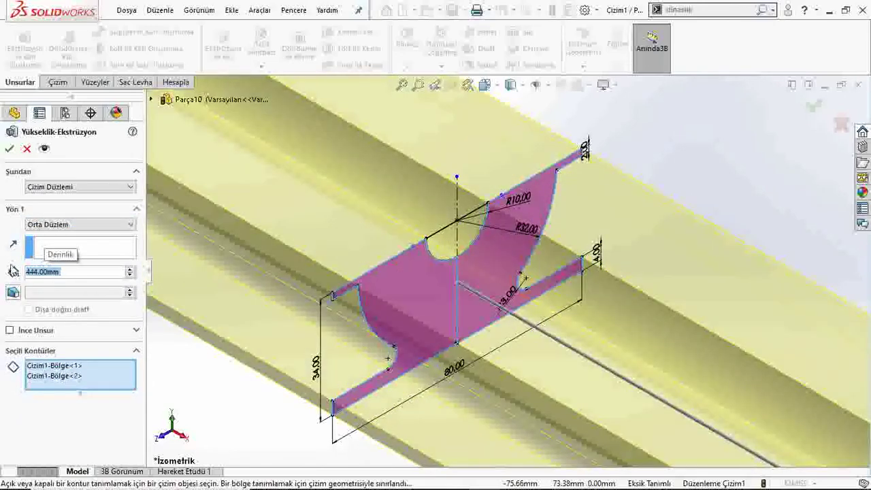
pyautogui.write('4')
pyautogui.press('Return')
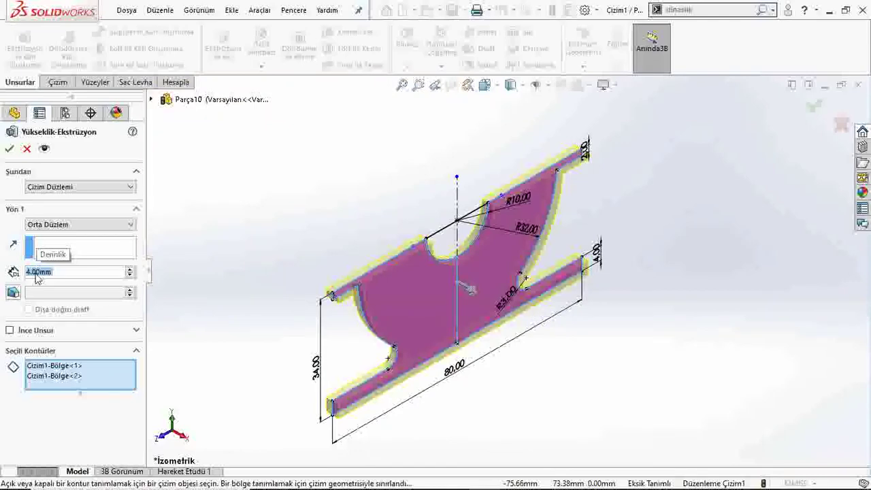
pyautogui.write('44')
pyautogui.press('Return')
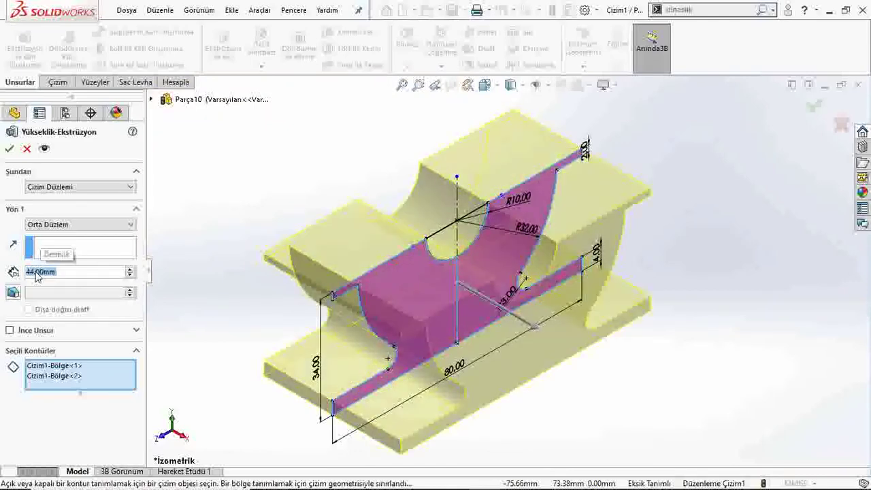
pyautogui.press('Return')
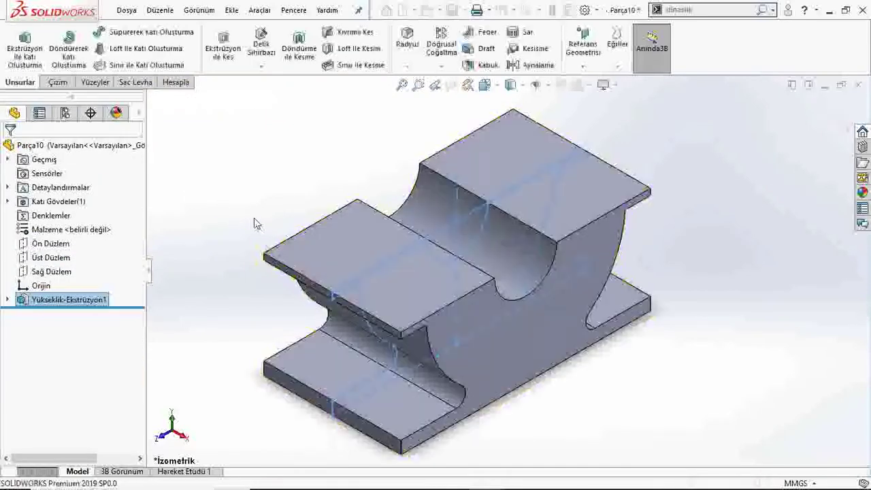
# - Start a new sketch on the Right Plane and briefly check the PDF drawing
pyautogui.click(23, 271)
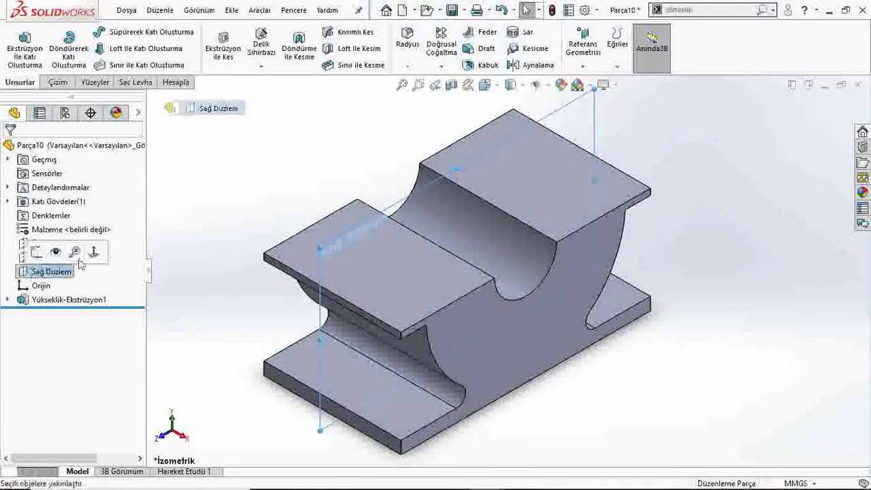
pyautogui.click(45, 251)
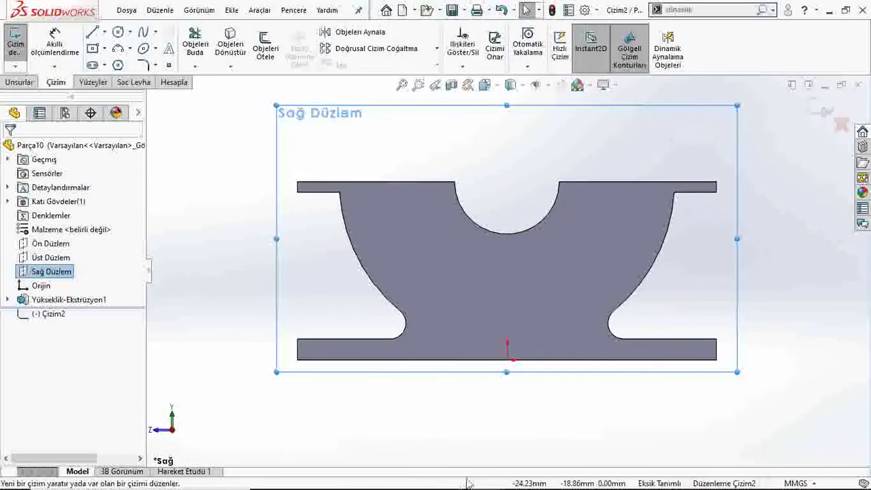
pyautogui.click(520, 480)
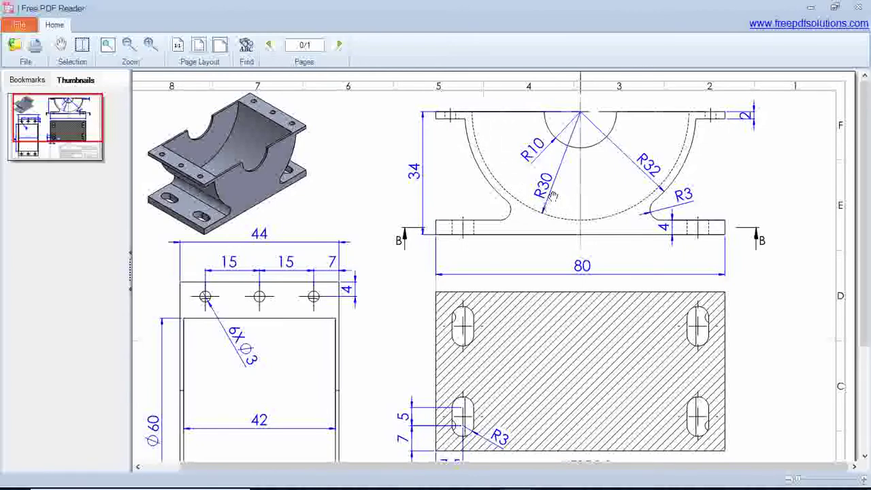
pyautogui.click(451, 479)
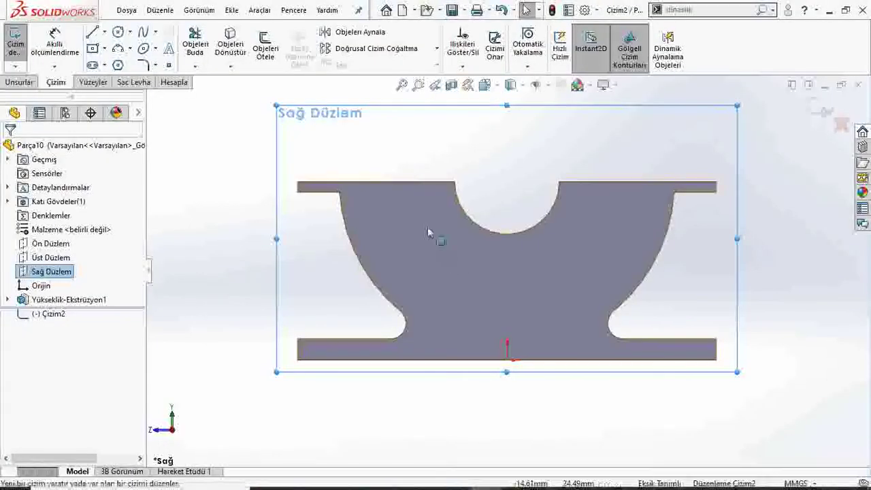
# - Draw a 60 mm diameter circle centred on the half-circle cutout's centre
pyautogui.click(118, 32)
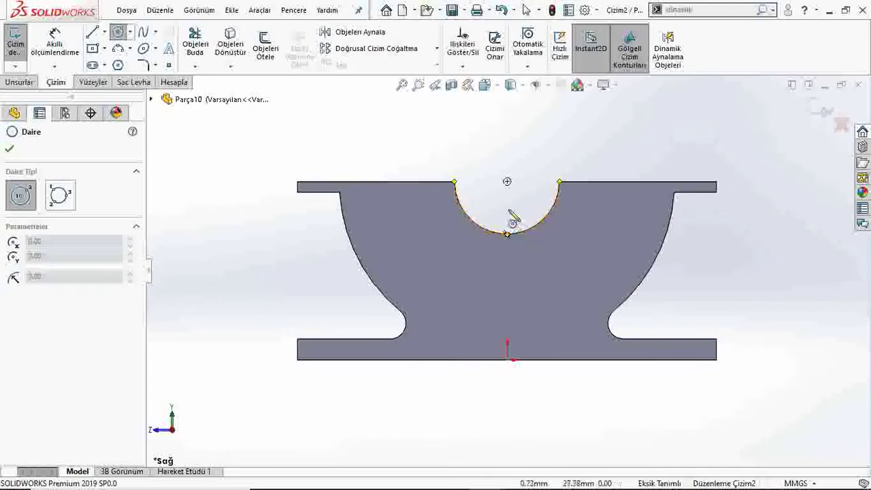
pyautogui.click(508, 181)
pyautogui.click(487, 280)
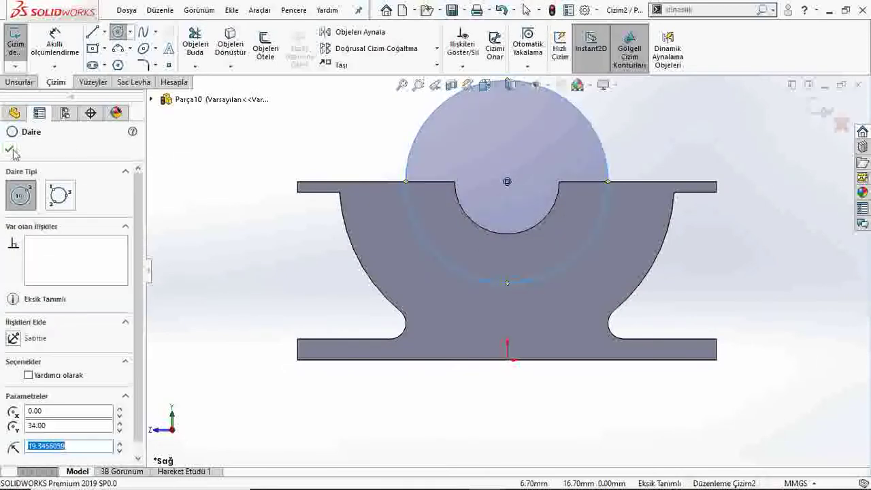
pyautogui.press('Escape')
pyautogui.click(54, 47)
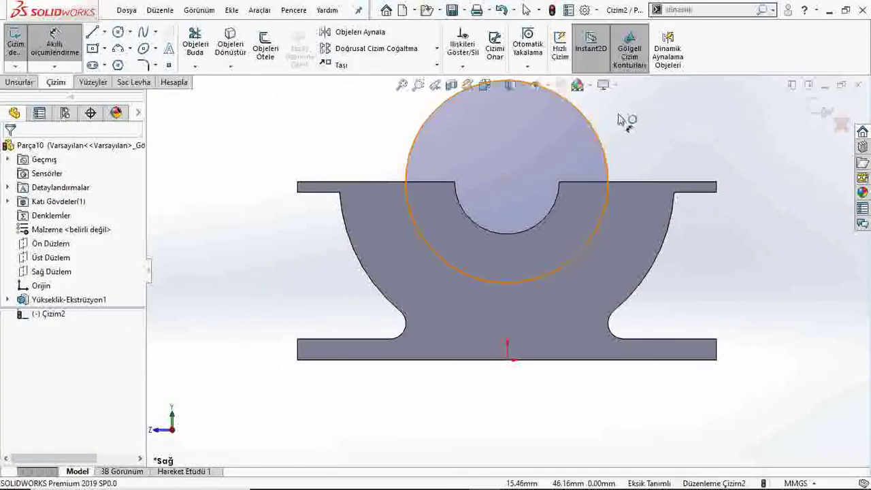
pyautogui.click(602, 128)
pyautogui.click(620, 119)
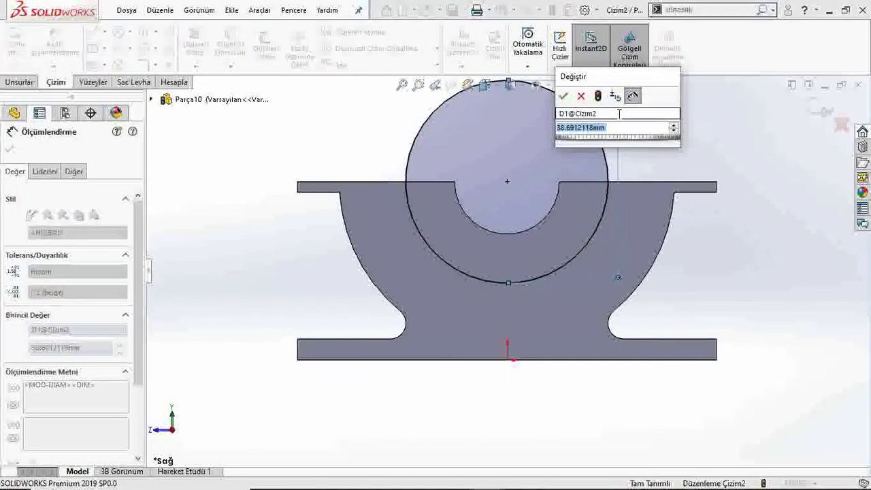
pyautogui.write('60')
pyautogui.press('Return')
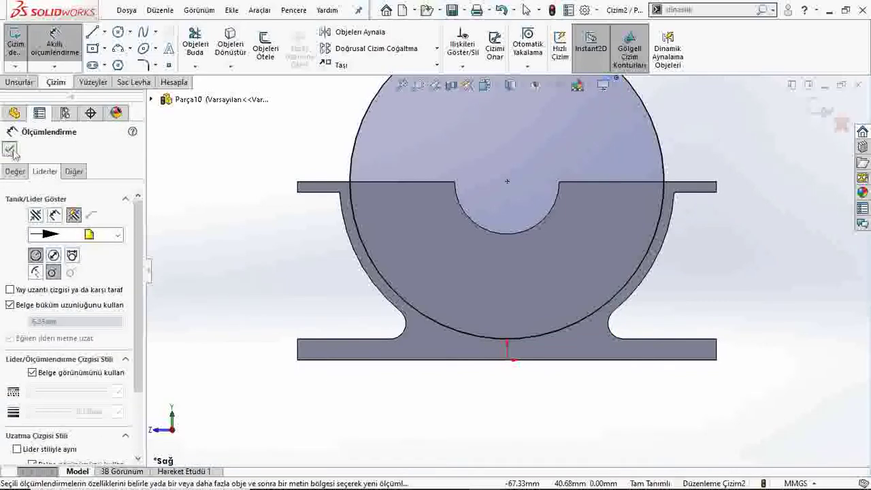
pyautogui.press('Escape')
# - Draw horizontal lines from each flange-circle intersection to the half-circle's ends, then fit the view
pyautogui.press('l')
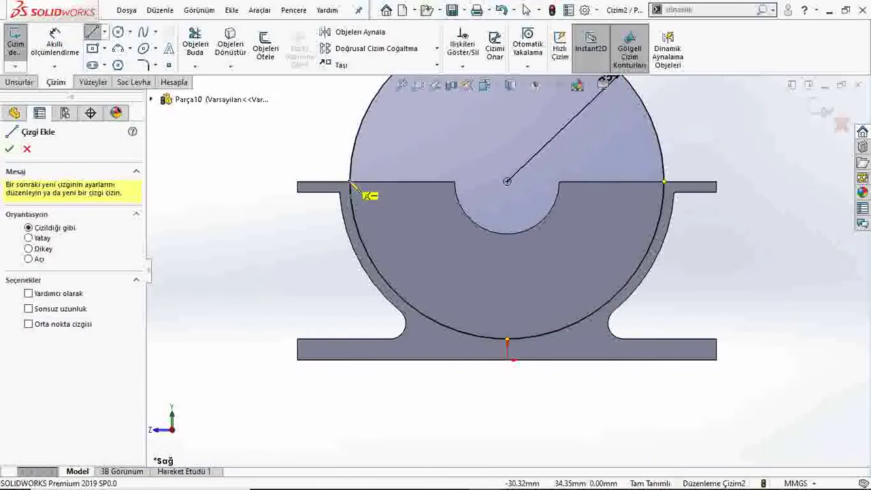
pyautogui.click(351, 182)
pyautogui.click(455, 182)
pyautogui.press('Escape')
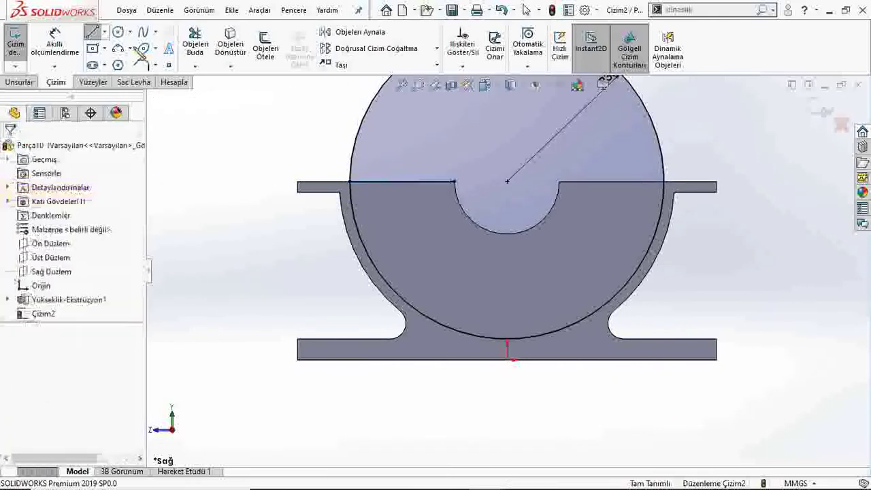
pyautogui.click(91, 35)
pyautogui.click(664, 183)
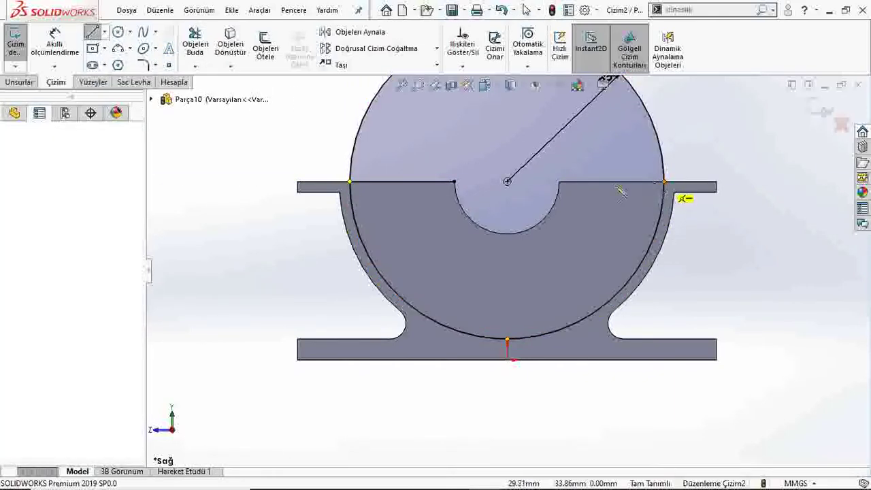
pyautogui.click(559, 182)
pyautogui.press('Escape')
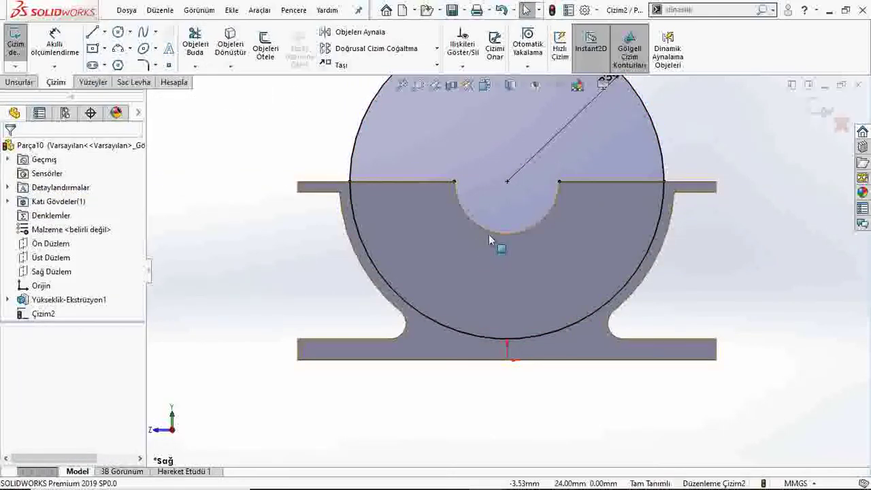
pyautogui.click(494, 234)
pyautogui.click(269, 84)
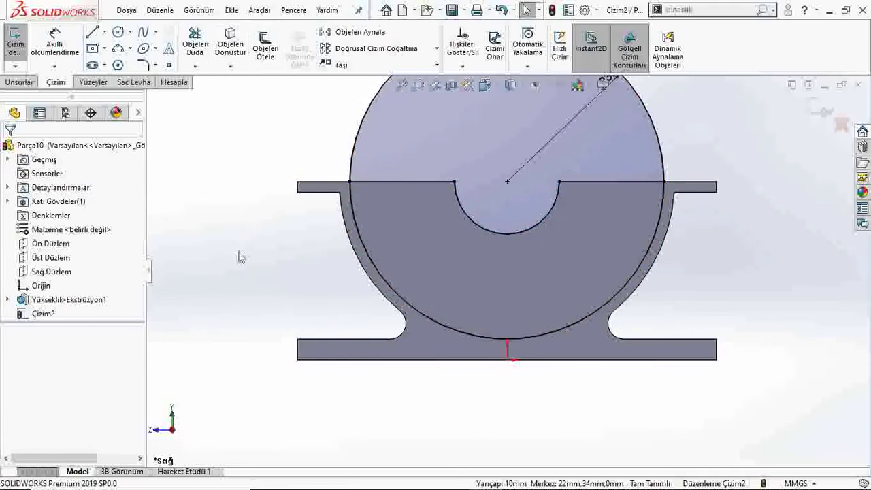
pyautogui.press('f')
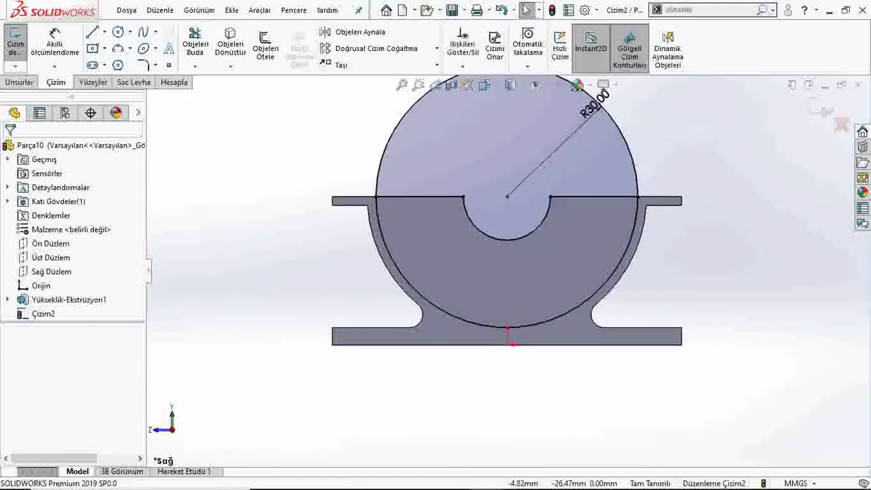
# - Trim off the circle's upper-left arc, view isometric, and check the PDF drawing
pyautogui.click(195, 44)
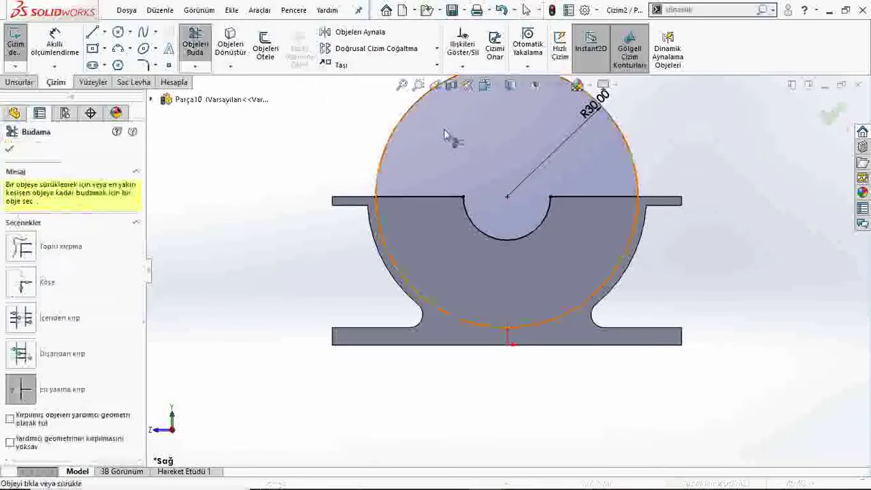
pyautogui.click(407, 116)
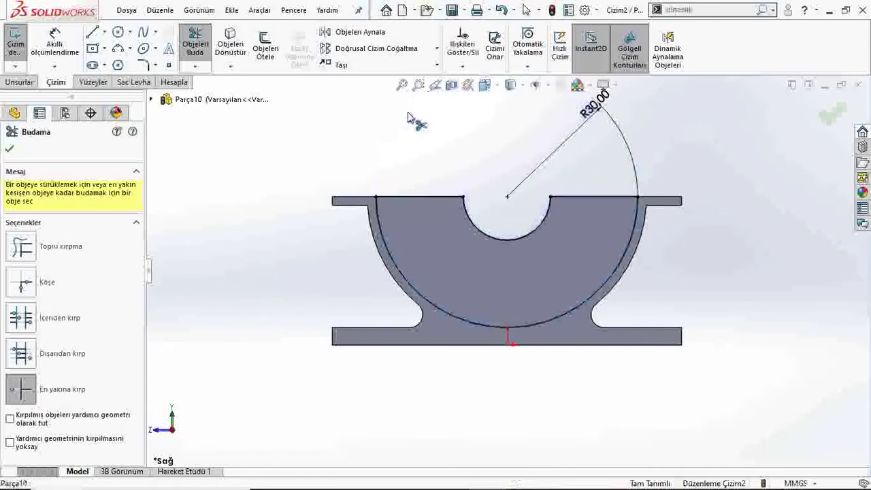
pyautogui.click(9, 151)
pyautogui.hotkey('ctrl', '7')
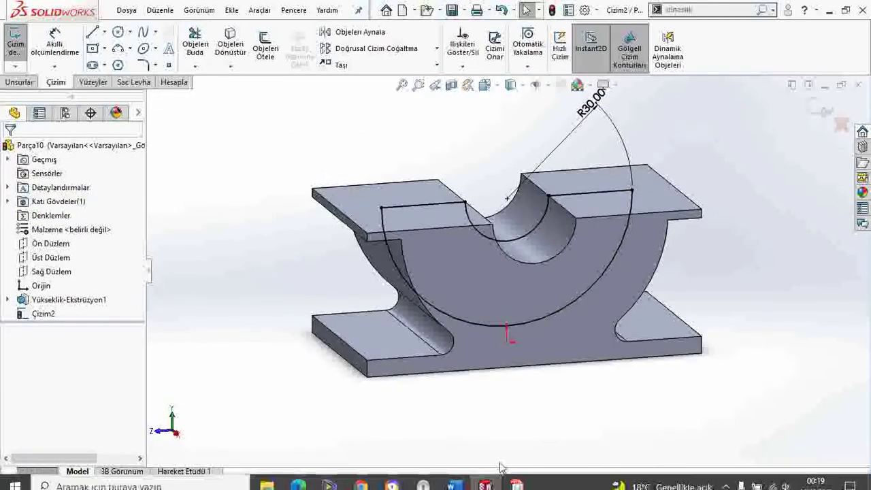
pyautogui.click(518, 478)
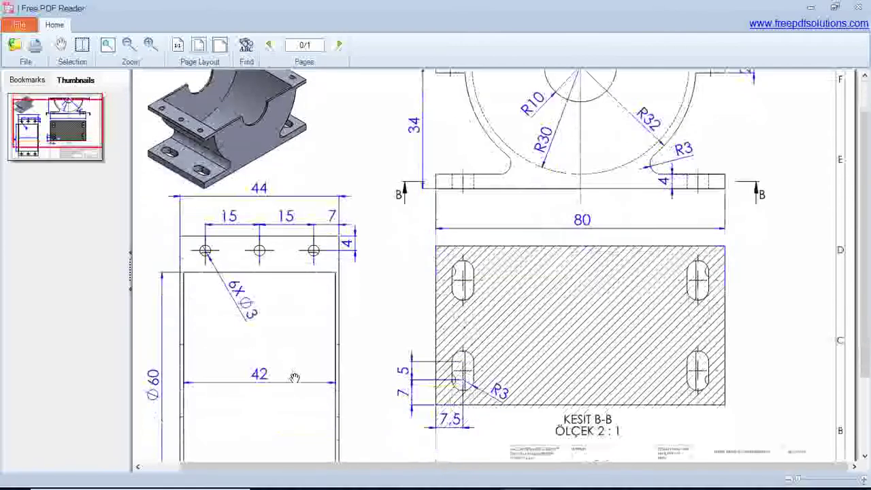
pyautogui.scroll(-2, 549, 190)
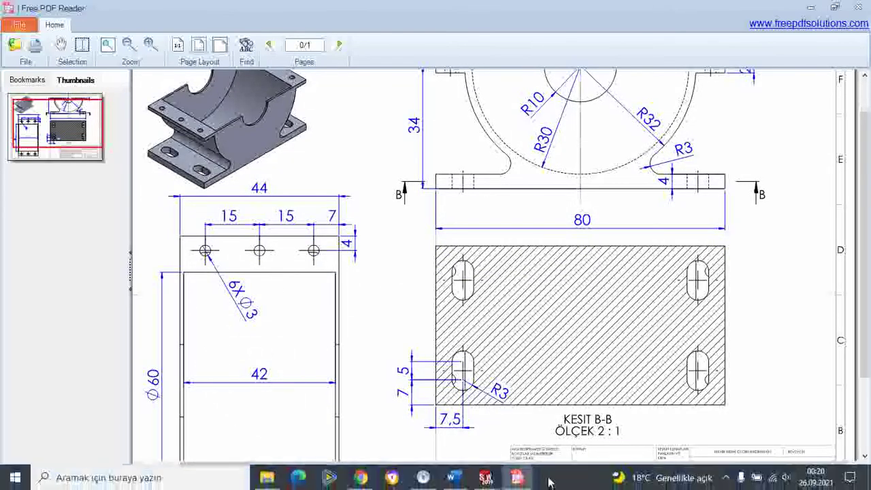
pyautogui.moveTo(486, 478)
pyautogui.click(527, 478)
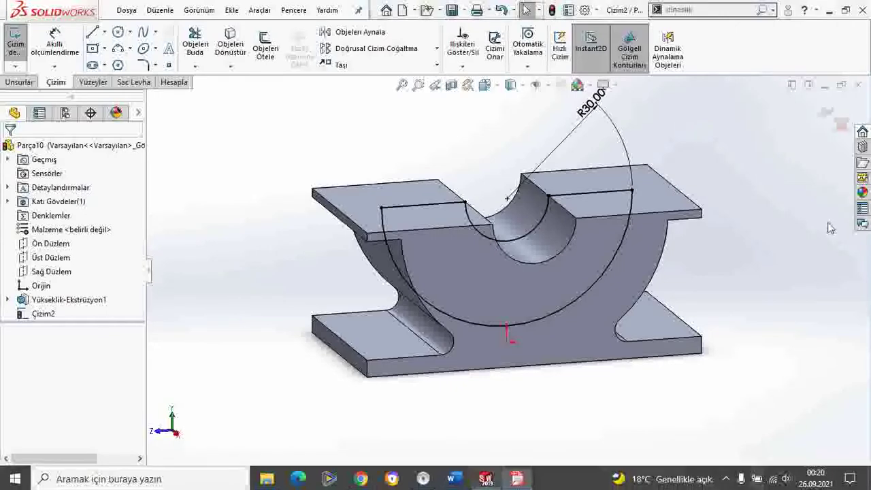
# - Extruded-cut the trimmed sketch 42 mm Mid Plane through the part and orbit to inspect the pocket
pyautogui.click(20, 81)
pyautogui.click(213, 50)
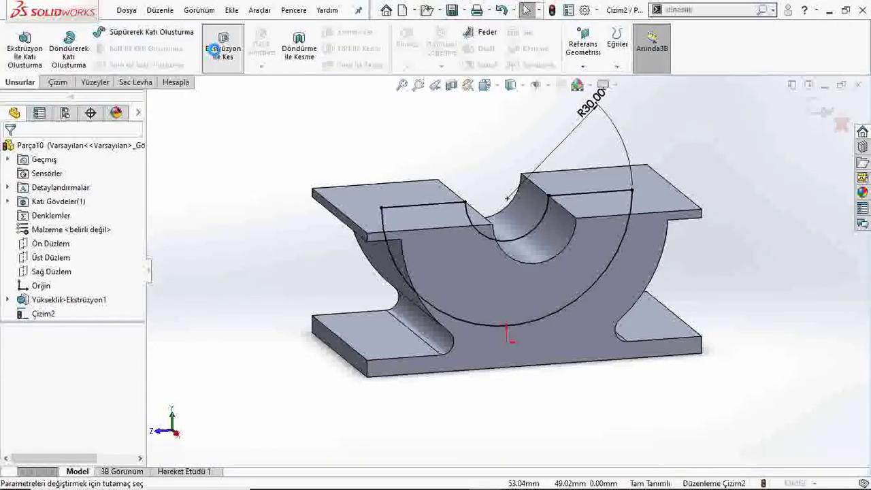
pyautogui.click(46, 224)
pyautogui.click(55, 304)
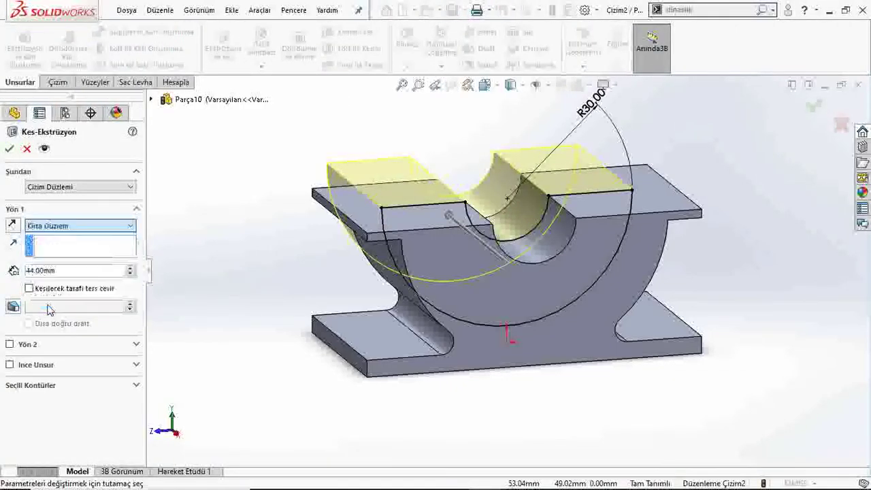
pyautogui.write('20')
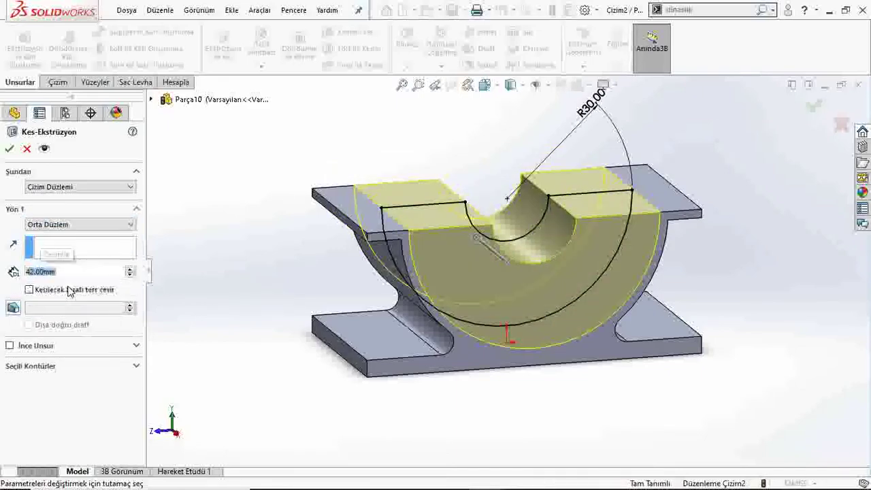
pyautogui.press('Return')
pyautogui.moveTo(225, 259); pyautogui.dragTo(514, 282, button='middle')
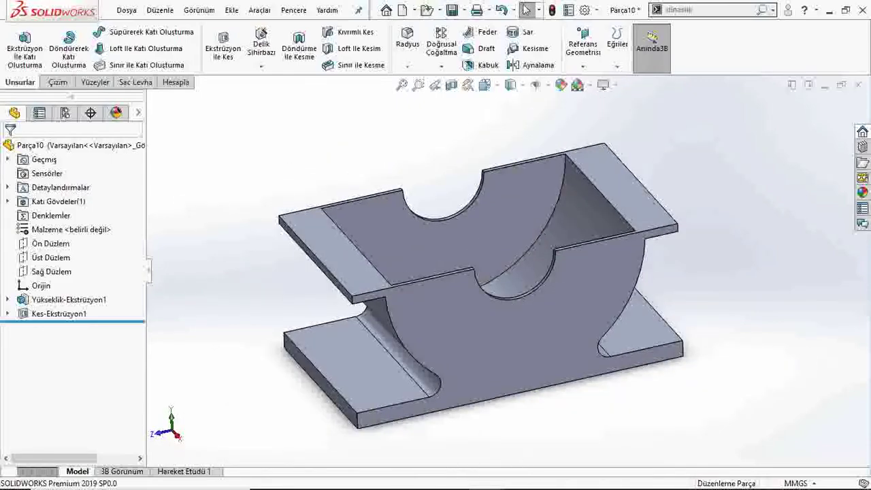
# - Bring up the PDF drawing's top view showing the 6X Ø3 holes spaced 15, 15 and 7 mm
pyautogui.click(510, 482)
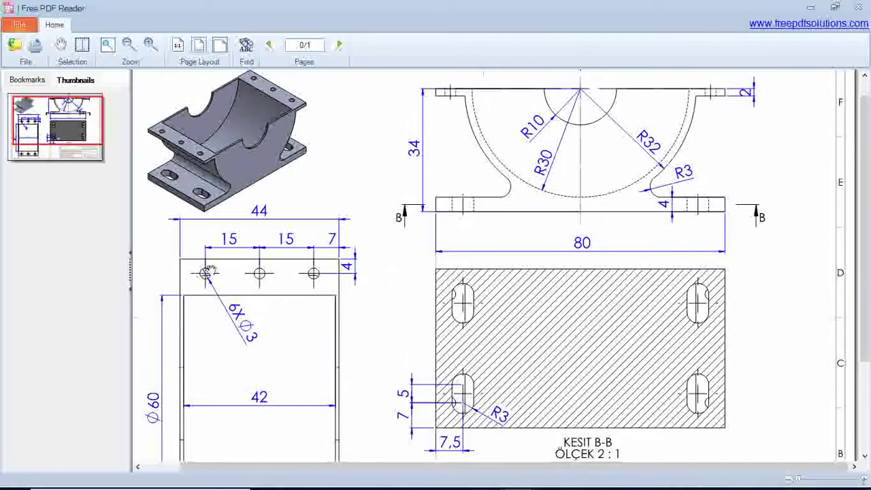
pyautogui.moveTo(210, 271); pyautogui.dragTo(215, 229)
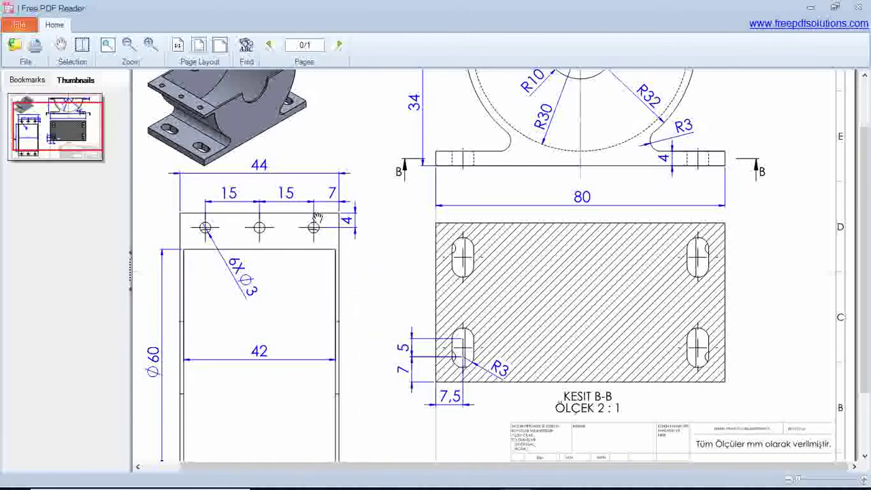
# - Start a new sketch on the flange's top face, viewed Normal To it
pyautogui.click(461, 479)
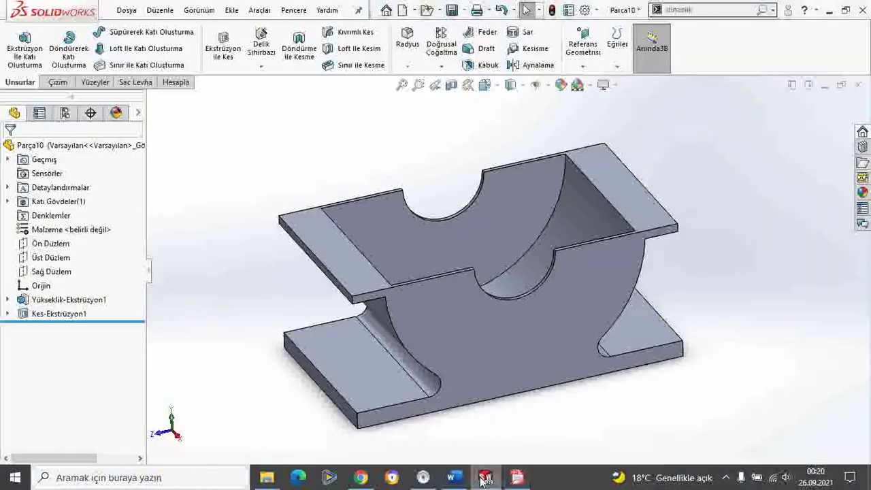
pyautogui.click(635, 203)
pyautogui.click(749, 165)
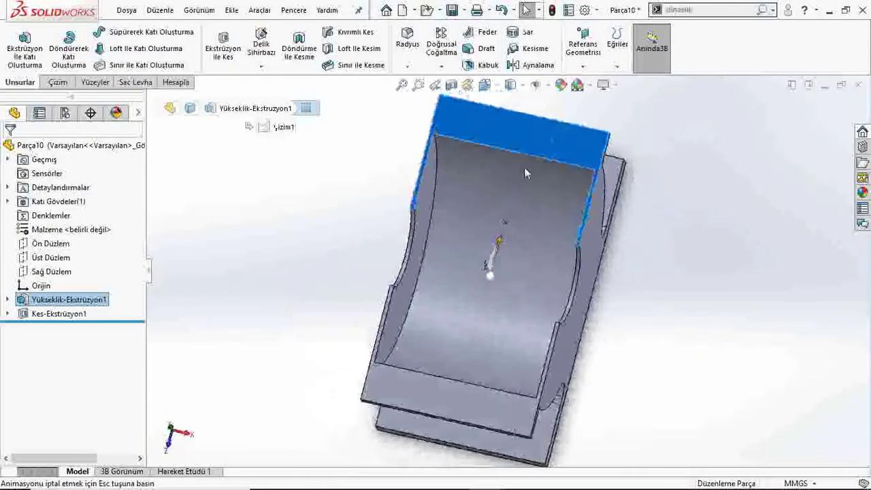
pyautogui.click(520, 93)
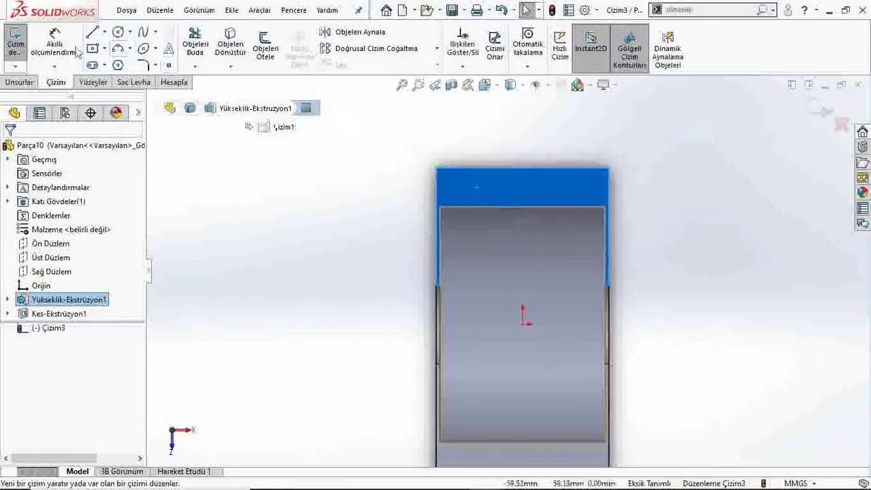
# - Draw a horizontal midpoint line centred on the origin and make it construction geometry
pyautogui.click(103, 32)
pyautogui.click(129, 64)
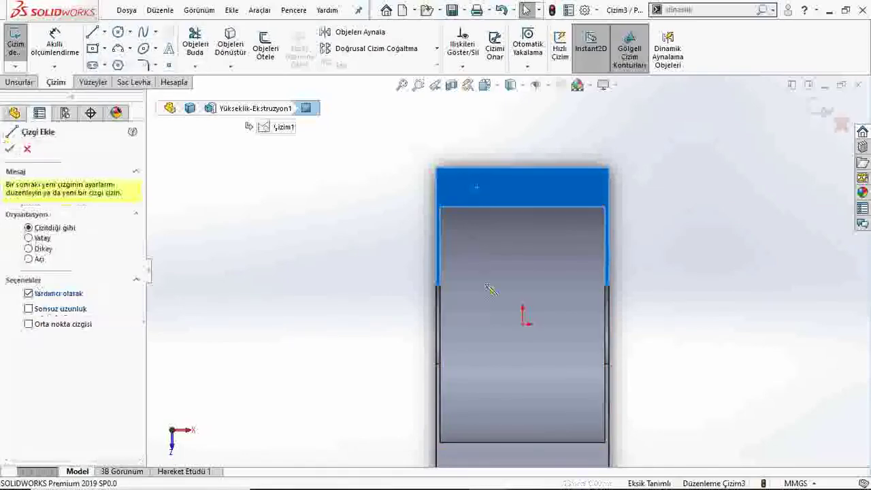
pyautogui.scroll(1, 522, 311)
pyautogui.click(104, 32)
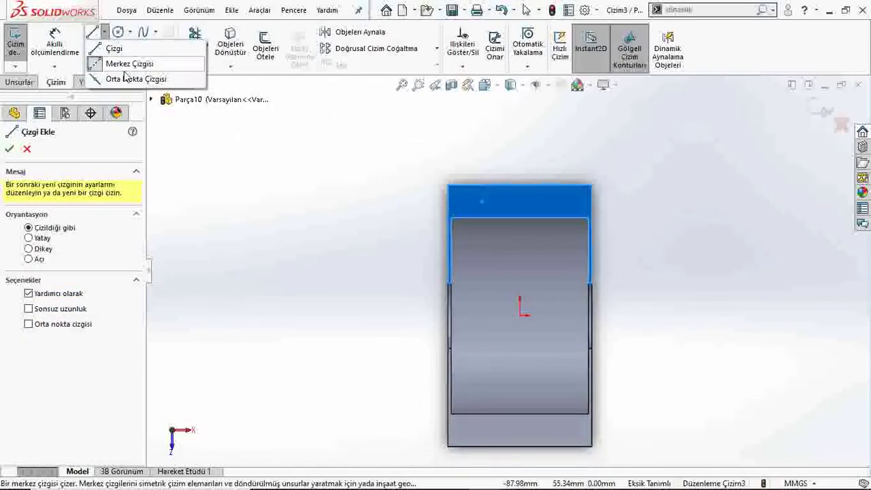
pyautogui.click(133, 78)
pyautogui.click(523, 308)
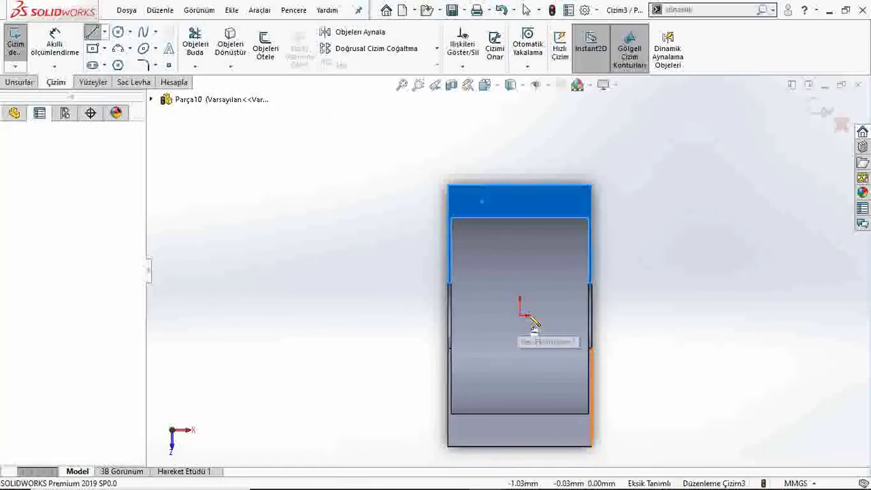
pyautogui.press('Escape')
pyautogui.press('Escape')
pyautogui.click(105, 32)
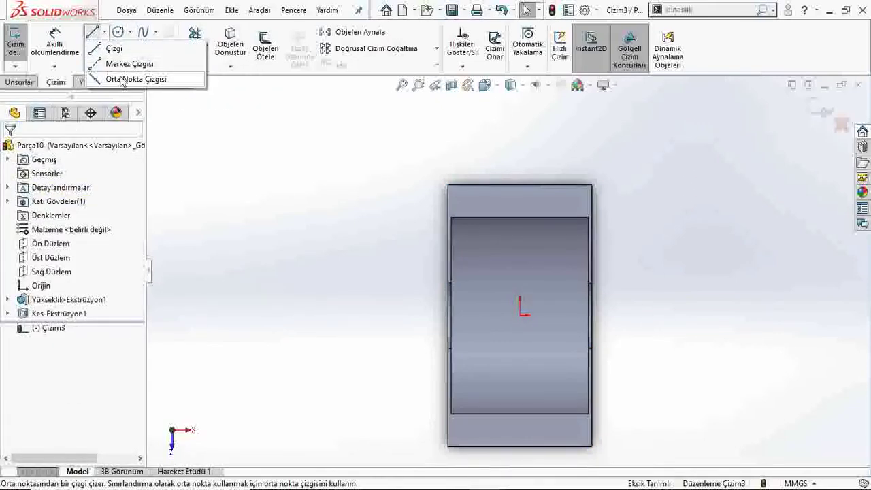
pyautogui.click(135, 77)
pyautogui.click(521, 316)
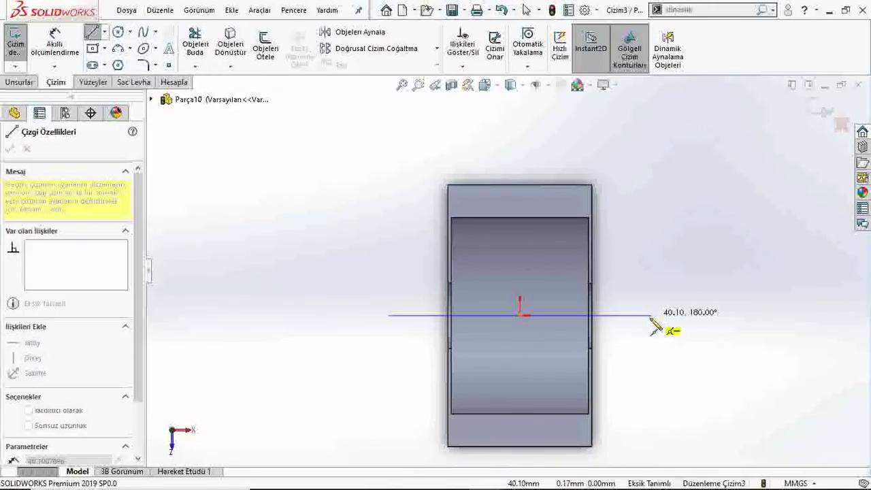
pyautogui.click(654, 317)
pyautogui.press('Escape')
pyautogui.click(622, 316)
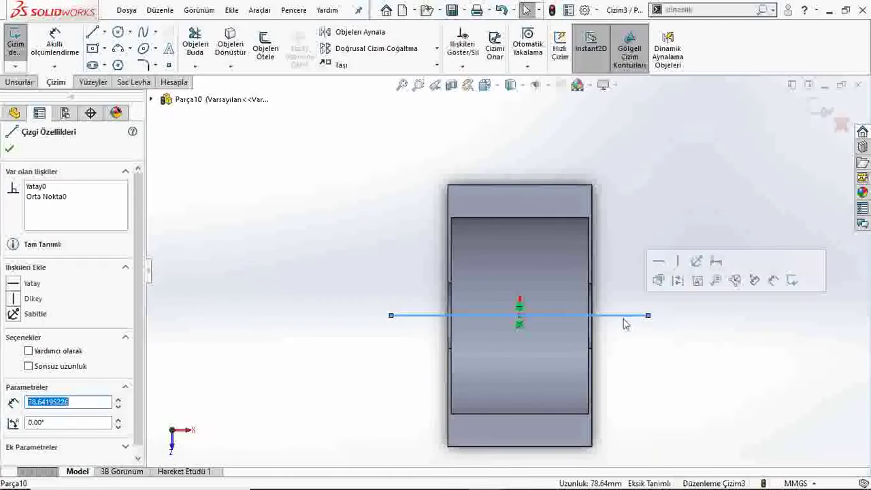
pyautogui.click(677, 280)
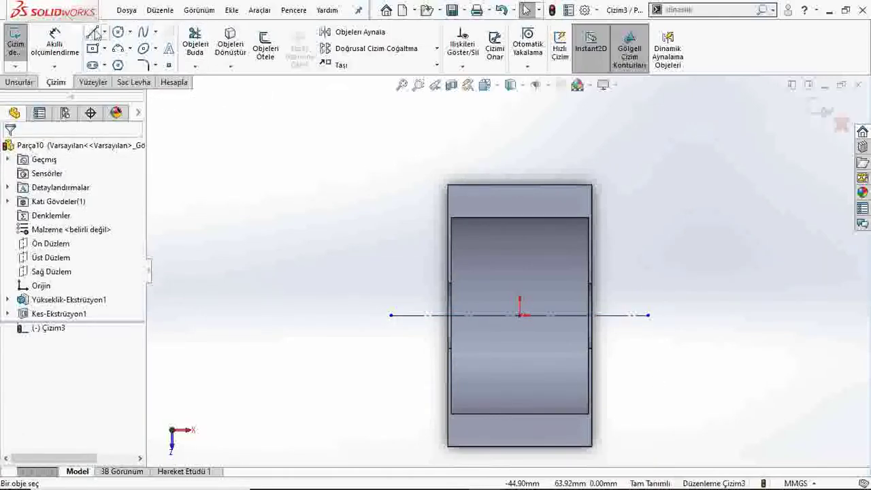
pyautogui.click(118, 32)
pyautogui.scroll(-3, 468, 184)
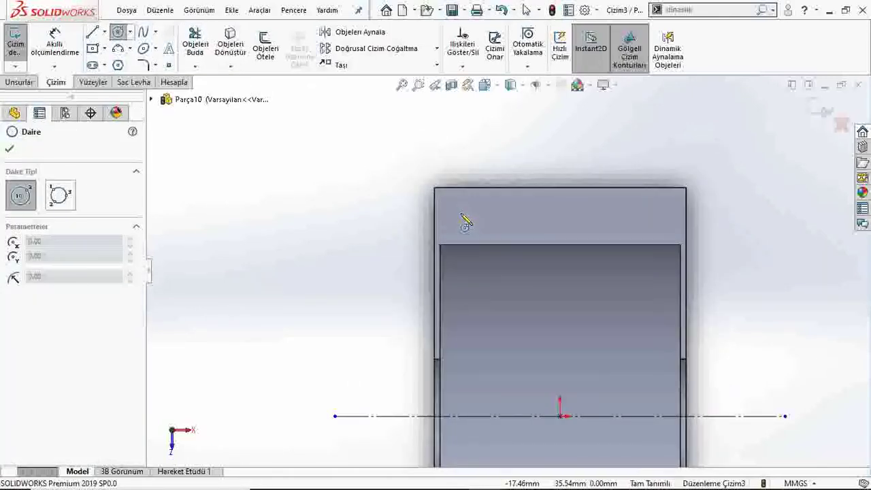
# - Draw a circle near the top-left flange corner and give it a 3 mm diameter
pyautogui.click(460, 213)
pyautogui.click(478, 216)
pyautogui.press('Escape')
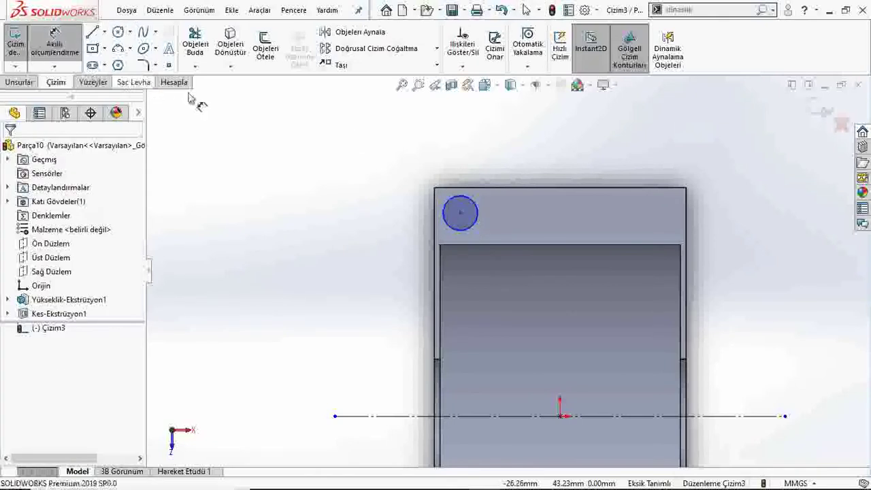
pyautogui.press('Escape')
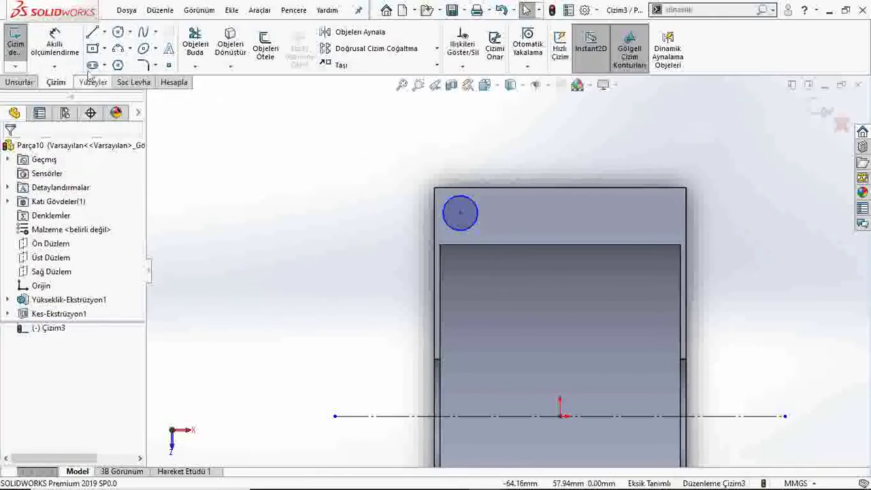
pyautogui.click(54, 42)
pyautogui.click(462, 191)
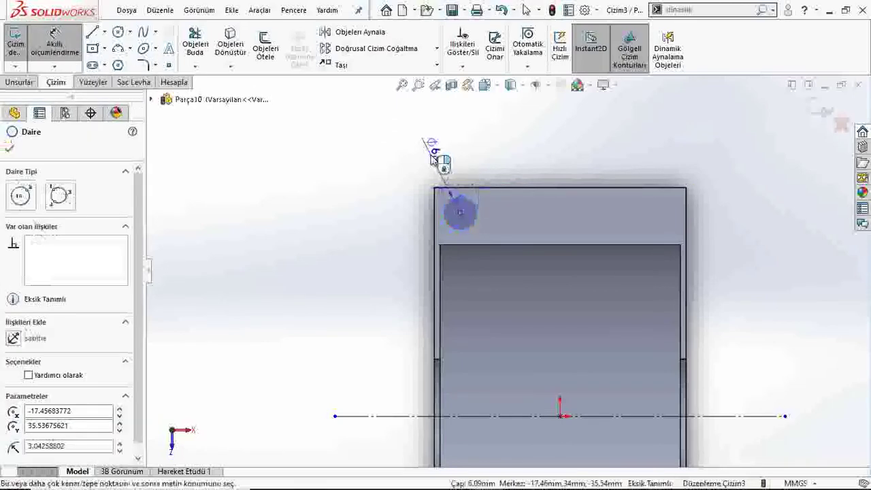
pyautogui.click(432, 144)
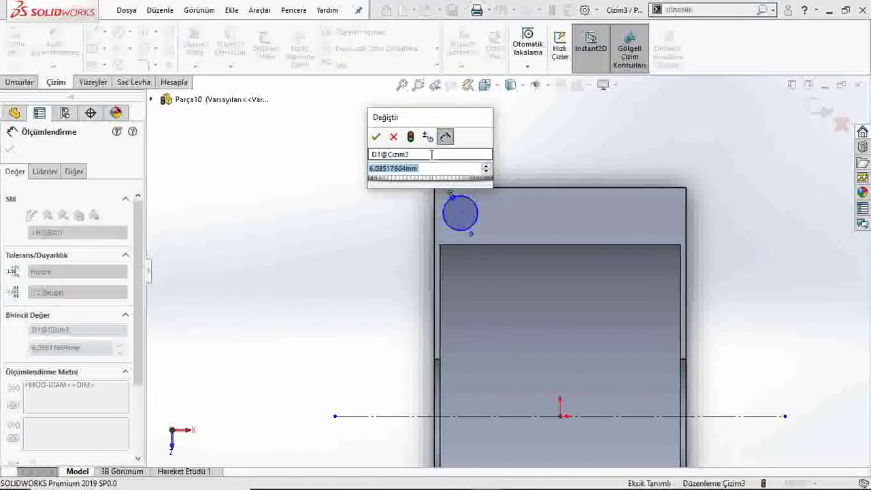
pyautogui.press('Return')
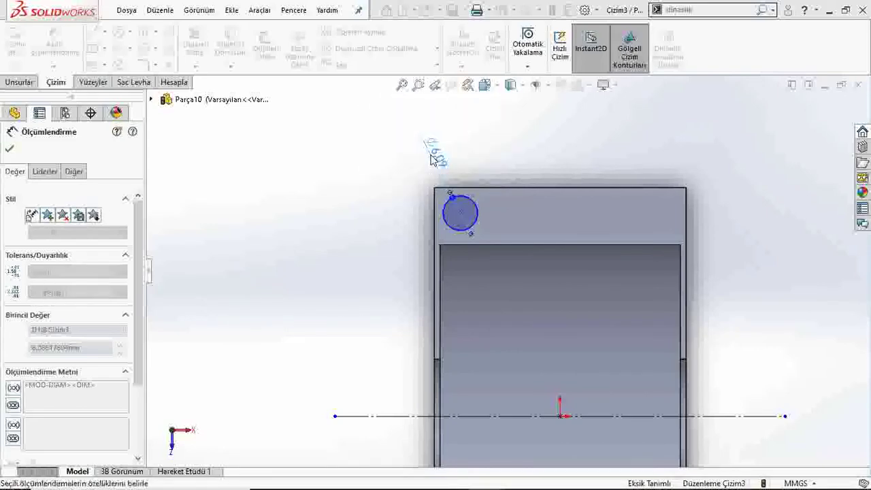
# - Locate the circle centre 7 mm from the side edge and 4 mm from the top edge
pyautogui.click(461, 214)
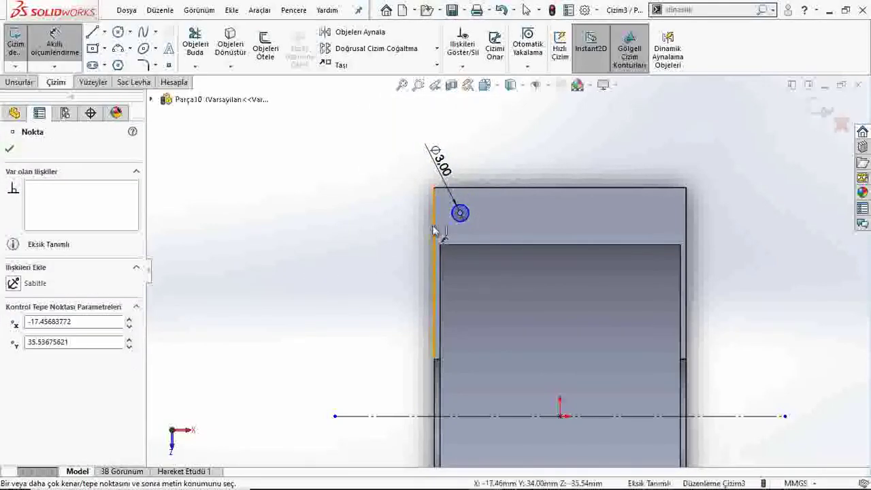
pyautogui.click(447, 117)
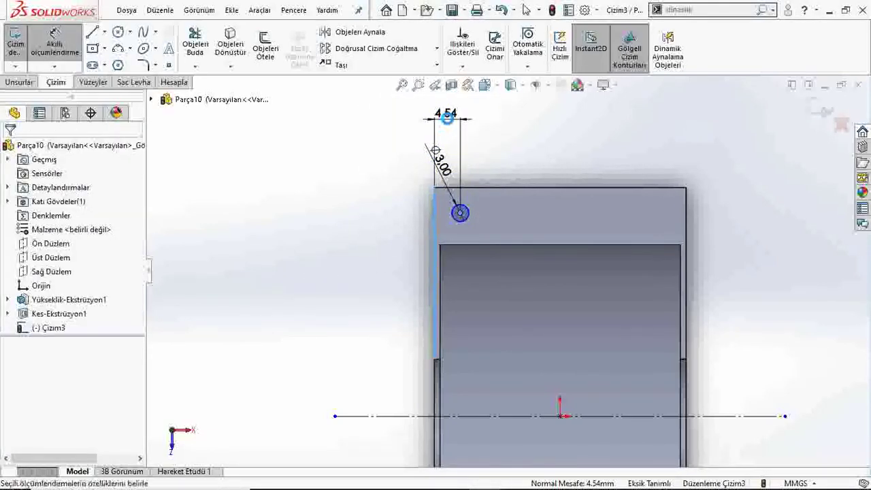
pyautogui.write('7')
pyautogui.press('Return')
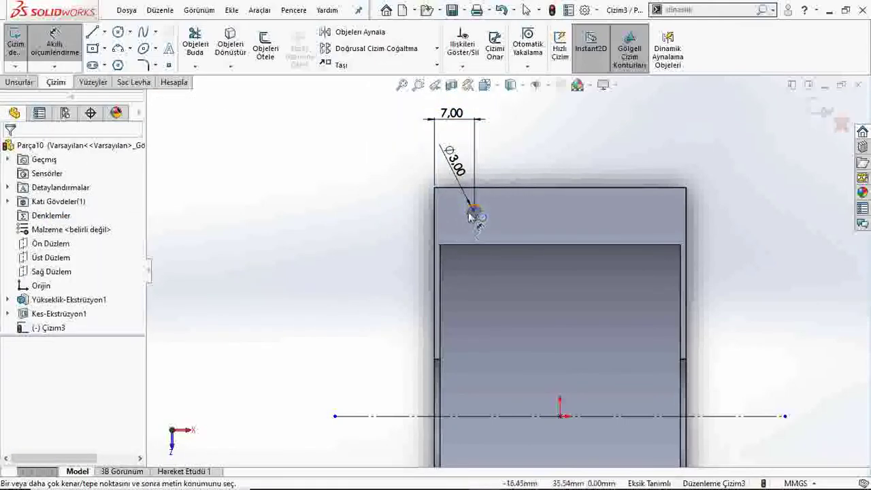
pyautogui.click(474, 212)
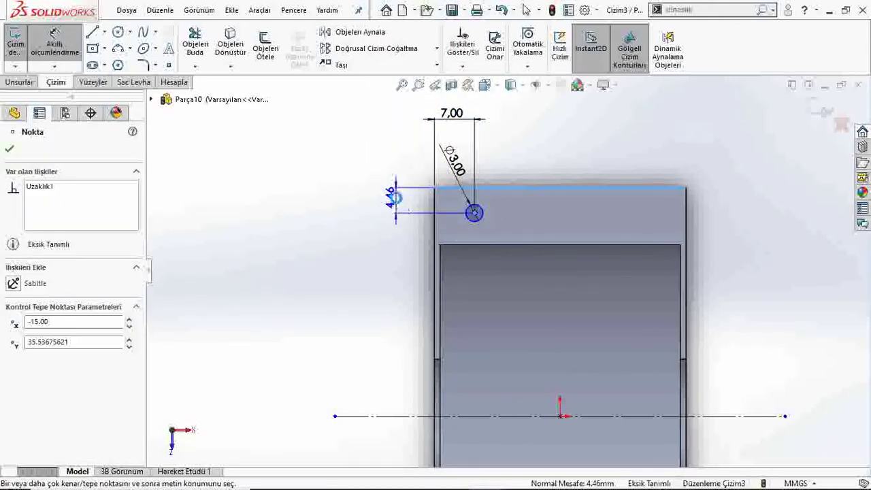
pyautogui.click(393, 197)
pyautogui.write('4.00mm')
pyautogui.press('Return')
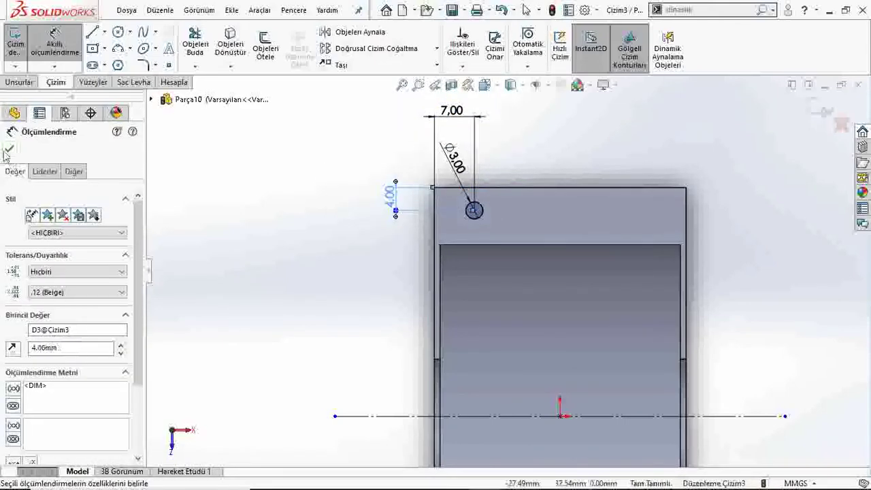
pyautogui.click(8, 150)
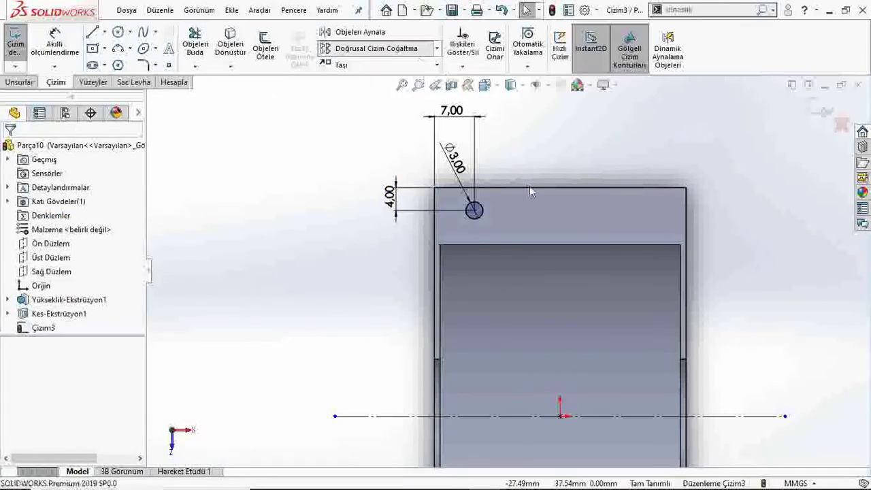
# - Pattern the hole circle into a row of three circles 15 mm apart along X
pyautogui.click(476, 223)
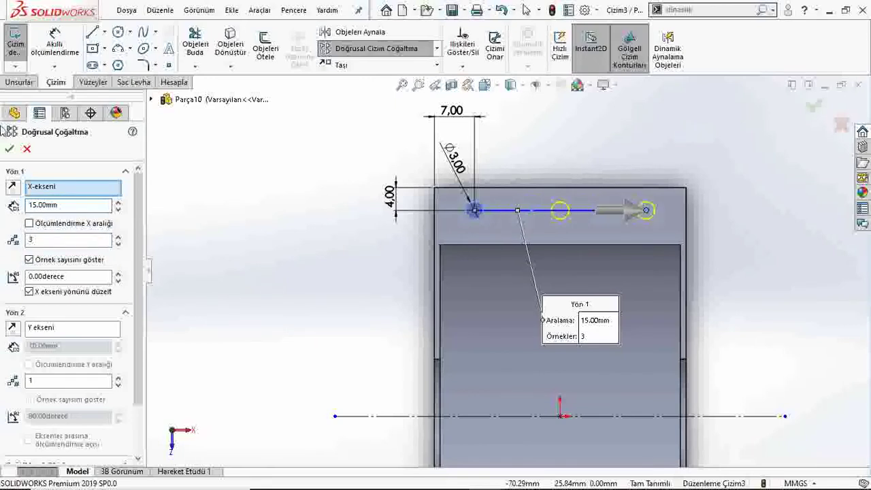
pyautogui.click(12, 149)
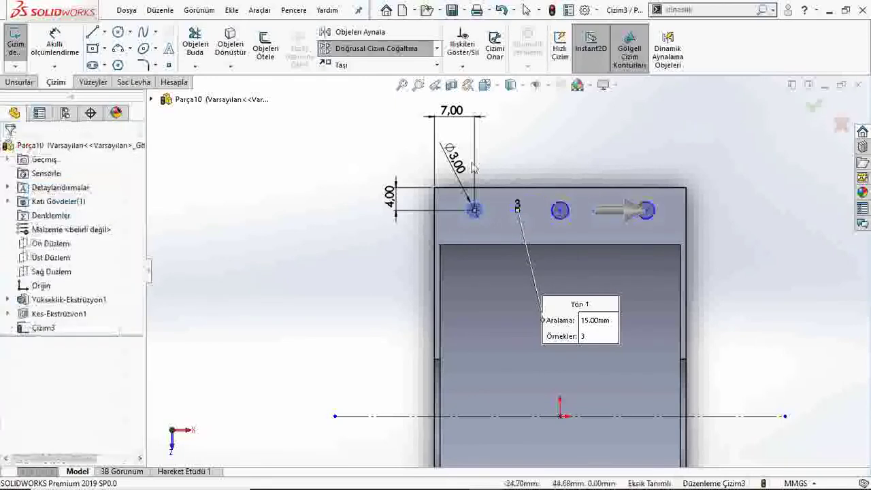
pyautogui.click(560, 211)
pyautogui.keyDown('ctrl'); pyautogui.click(475, 211); pyautogui.keyUp('ctrl')
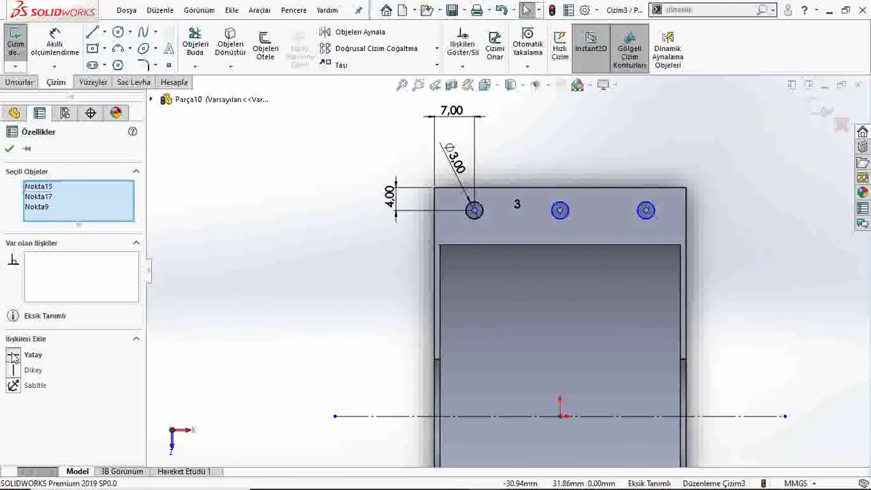
pyautogui.click(9, 148)
# - Fix the middle circle's centre, then undo the fix that over-defined the sketch
pyautogui.click(560, 211)
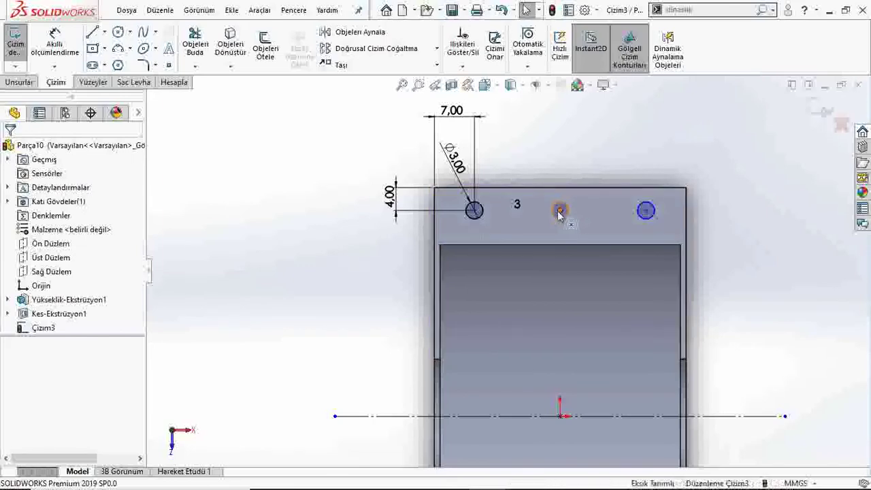
pyautogui.click(14, 283)
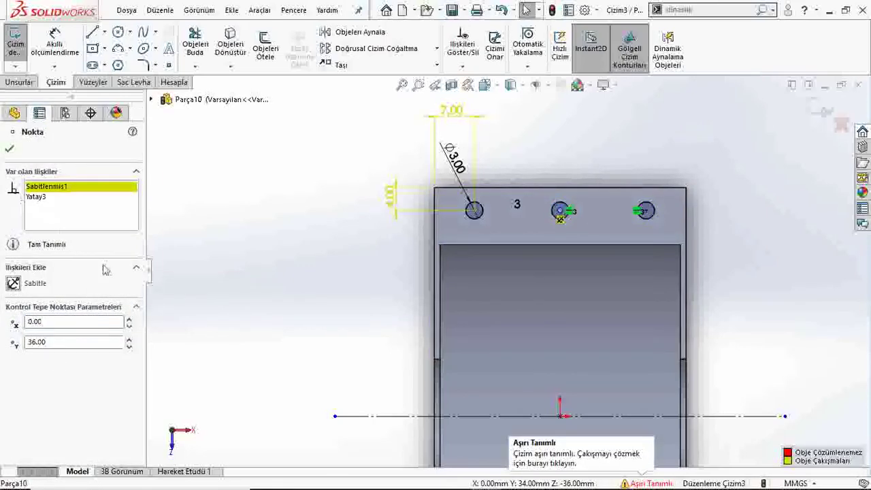
pyautogui.click(508, 250)
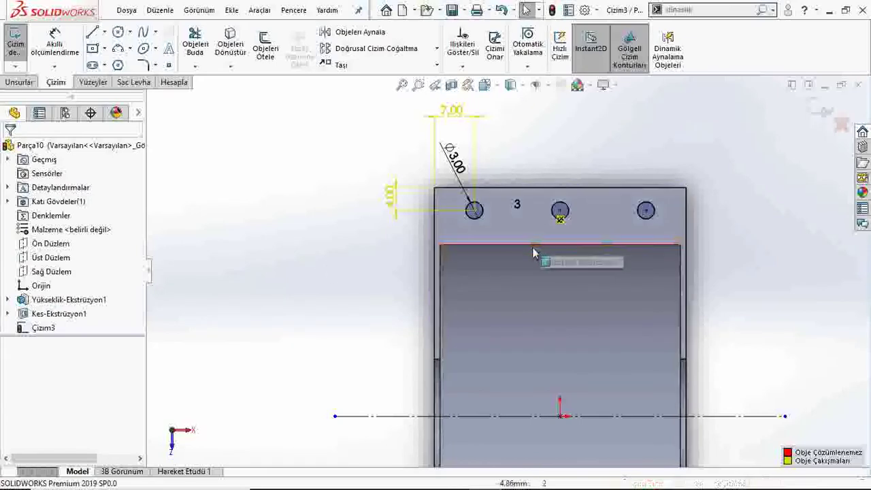
pyautogui.hotkey('ctrl', 'z')
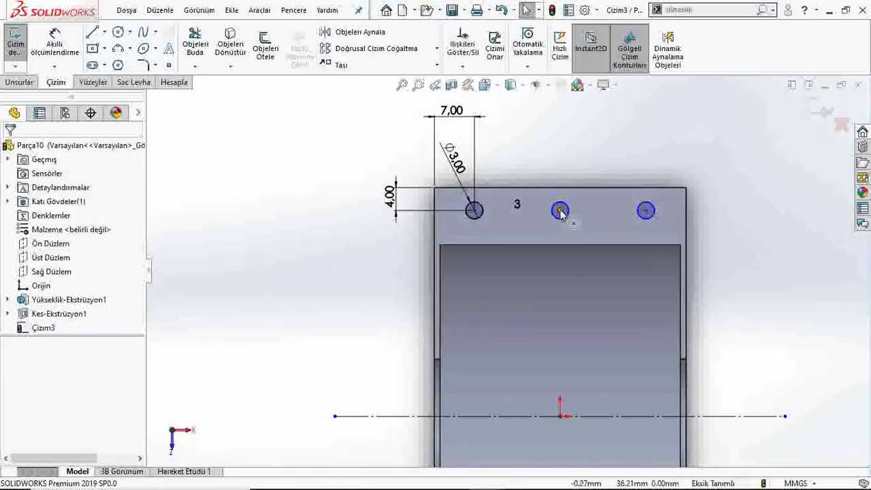
pyautogui.click(561, 213)
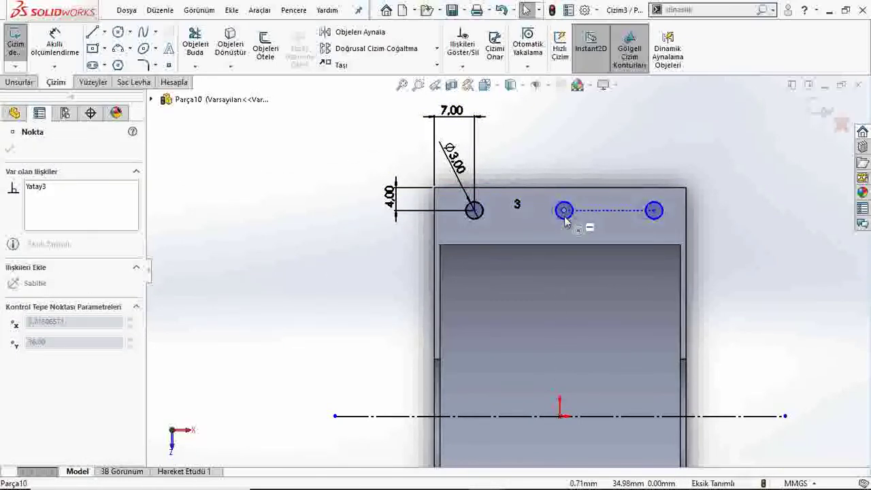
pyautogui.press('Escape')
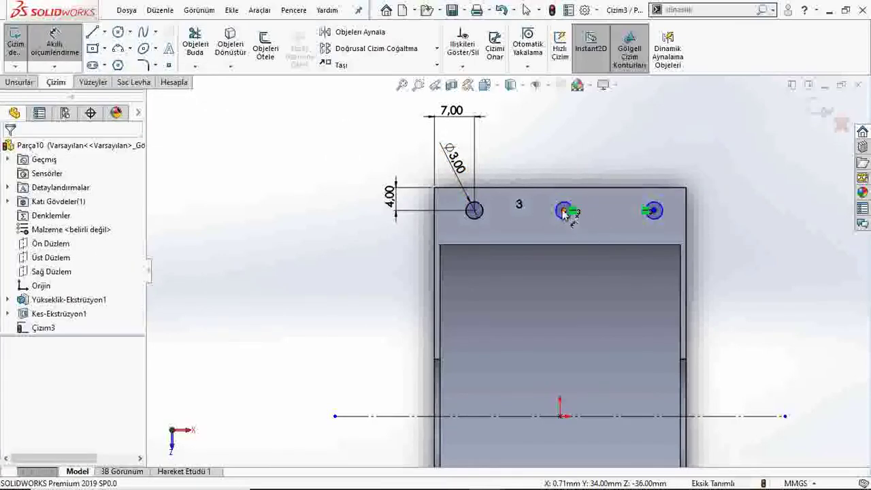
# - Dimension the spacing between the first and second circle centres to 15 mm
pyautogui.click(475, 210)
pyautogui.click(564, 211)
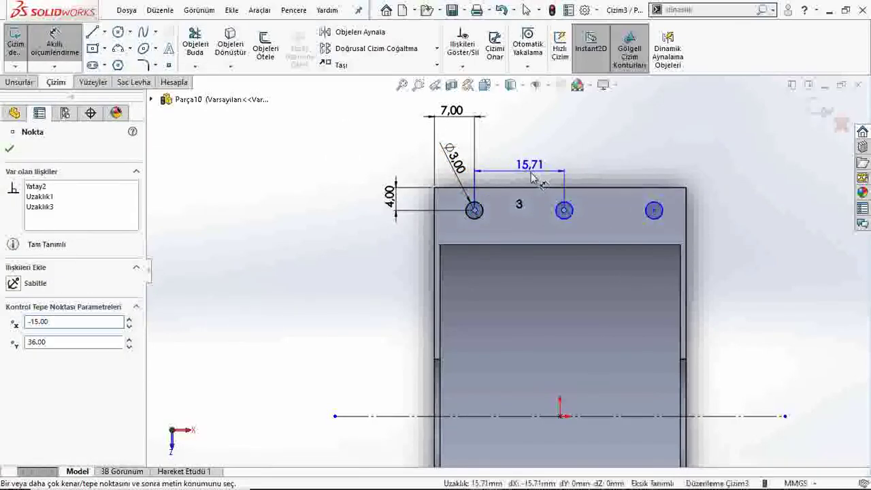
pyautogui.click(565, 214)
pyautogui.write('15')
pyautogui.press('Return')
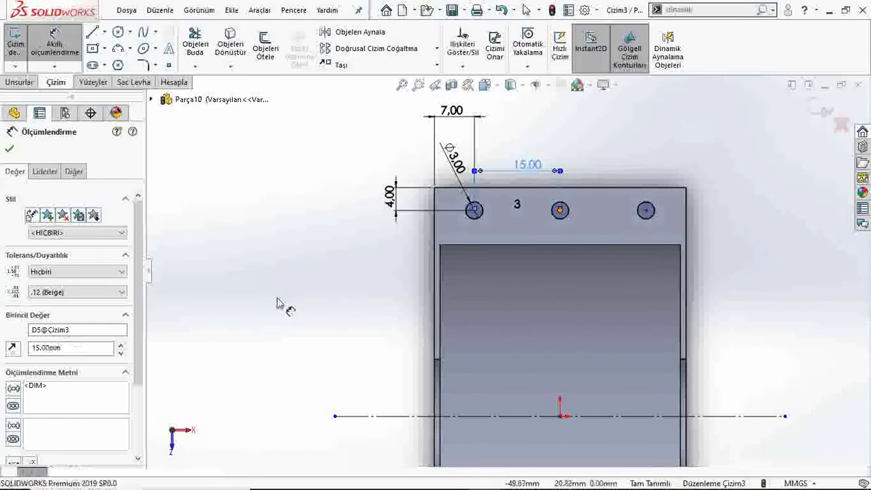
pyautogui.click(278, 303)
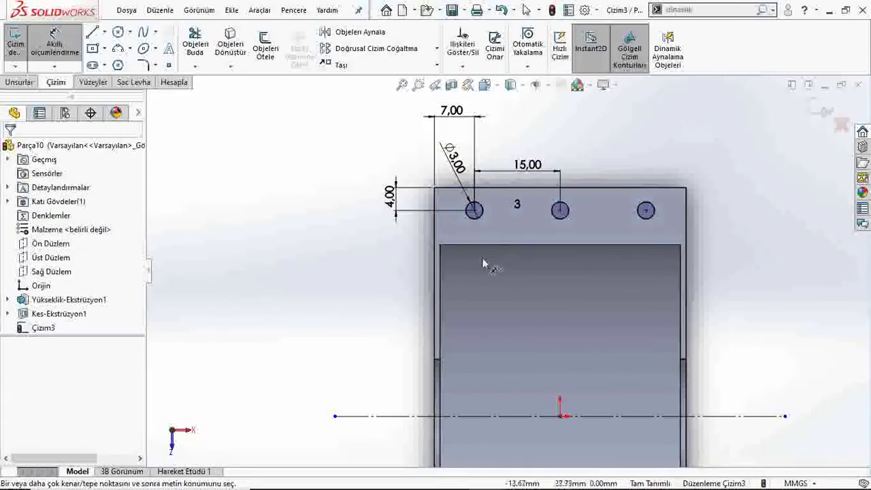
pyautogui.scroll(2, 538, 336)
pyautogui.scroll(-1, 538, 336)
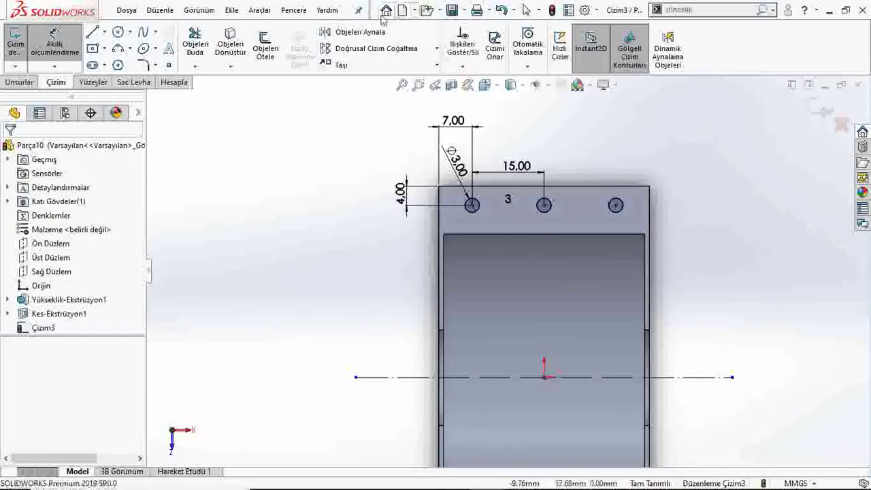
# - Mirror the three hole circles about the horizontal centerline onto the opposite flange
pyautogui.click(355, 32)
pyautogui.click(477, 209)
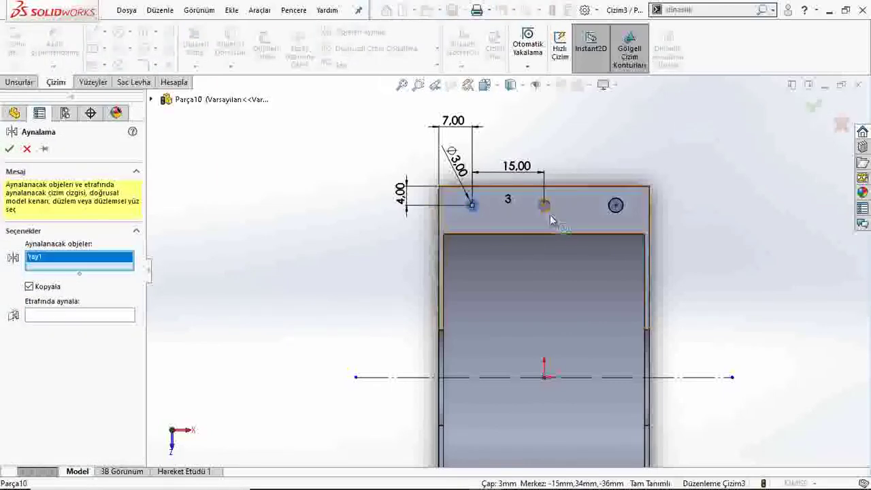
pyautogui.click(547, 210)
pyautogui.click(616, 208)
pyautogui.click(61, 338)
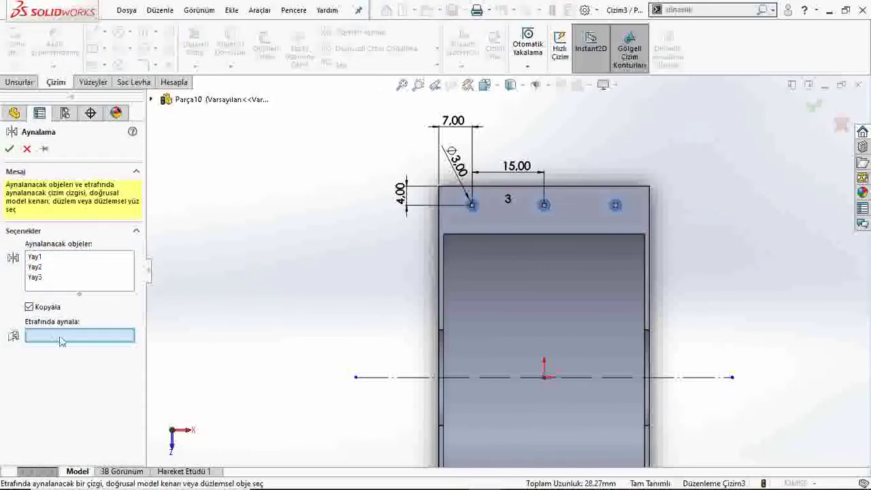
pyautogui.click(464, 379)
pyautogui.scroll(2, 490, 329)
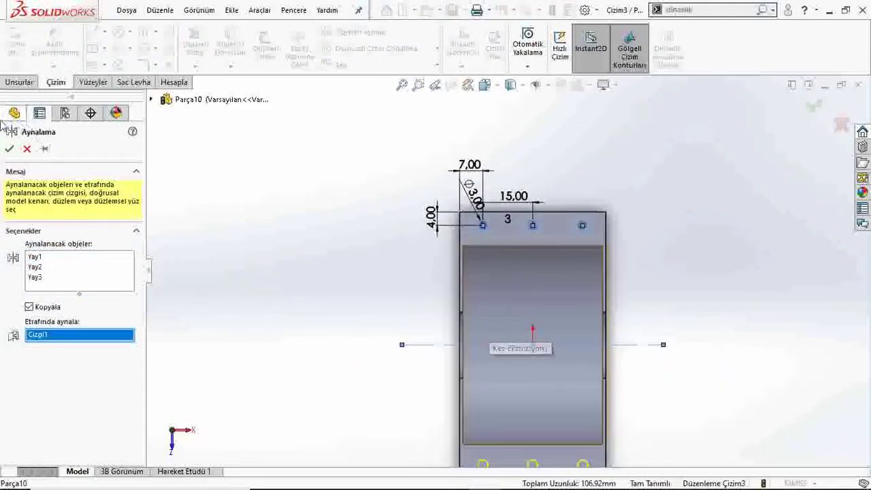
pyautogui.click(8, 149)
pyautogui.moveTo(473, 318)
pyautogui.mouseDown(button='middle')
pyautogui.moveTo(453, 317)
pyautogui.moveTo(424, 214)
pyautogui.moveTo(411, 227)
pyautogui.mouseUp(button='middle')
# - Cut the six holes with an Extruded Cut set Up To Surface at the flange top face
pyautogui.click(19, 82)
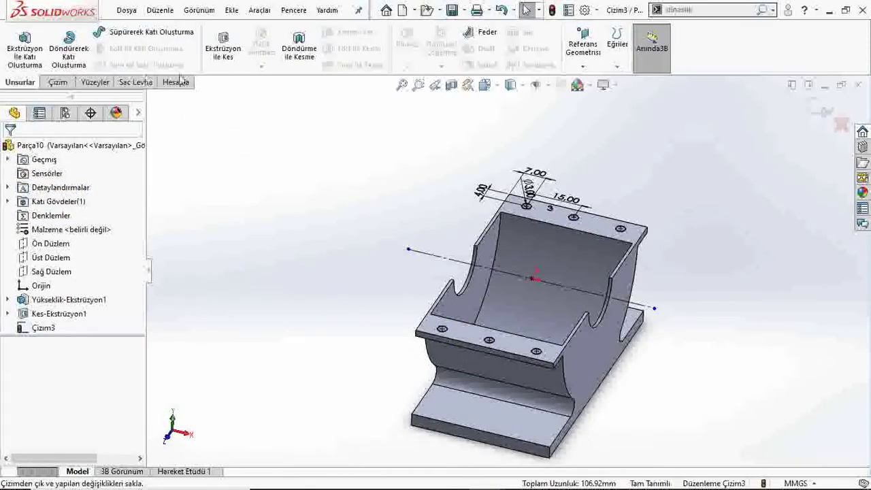
pyautogui.click(224, 48)
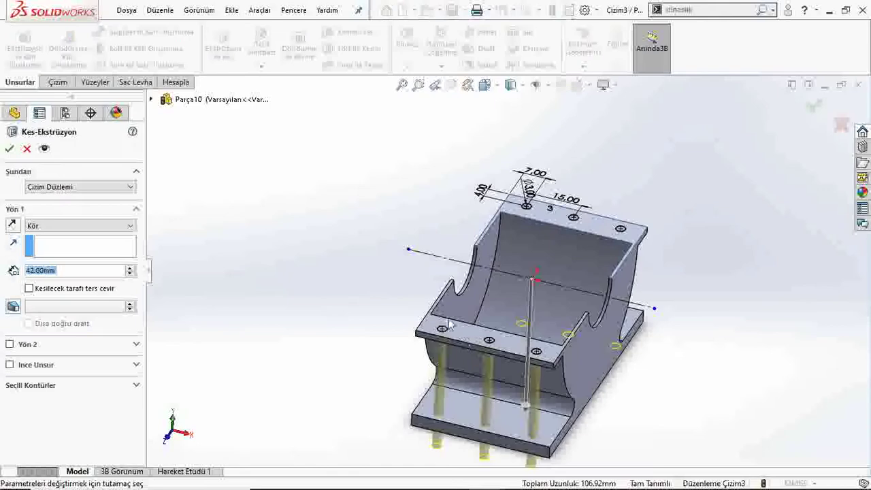
pyautogui.click(62, 227)
pyautogui.click(68, 277)
pyautogui.moveTo(368, 273); pyautogui.dragTo(423, 276, button='middle')
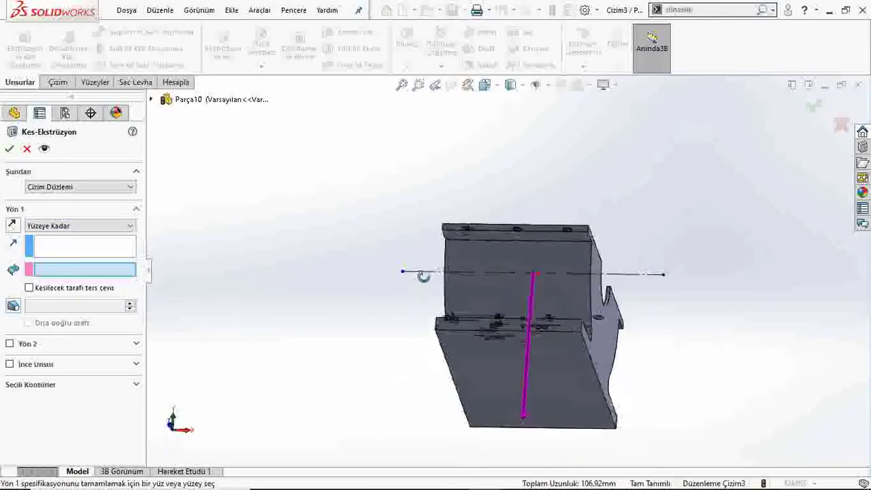
pyautogui.scroll(-3, 531, 239)
pyautogui.scroll(-3, 521, 243)
pyautogui.click(509, 237)
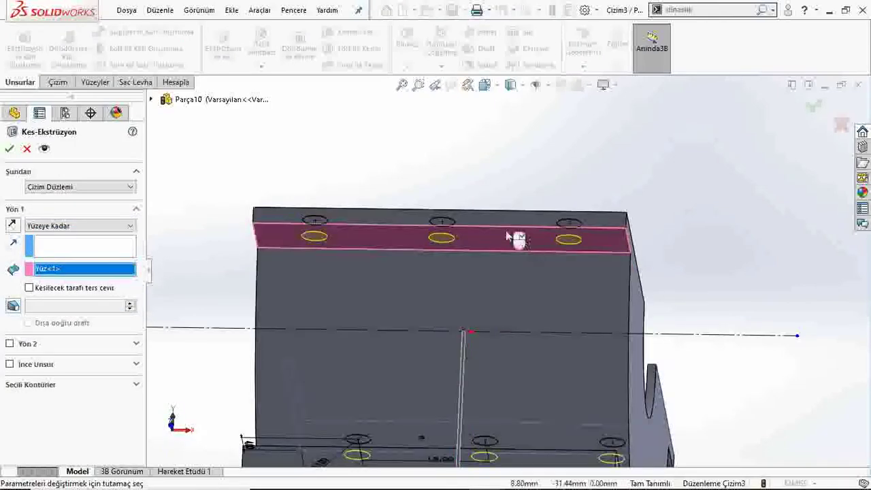
pyautogui.click(9, 150)
# - Inspect the cut part in isometric and from its long side, then return to the PDF drawing
pyautogui.hotkey('ctrl', '7')
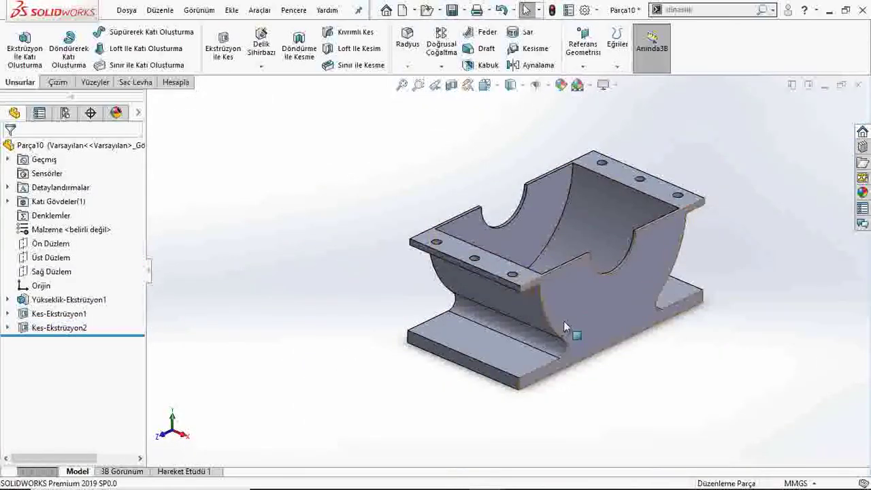
pyautogui.scroll(-2, 564, 321)
pyautogui.scroll(-2, 585, 310)
pyautogui.moveTo(594, 302); pyautogui.dragTo(542, 395, button='middle')
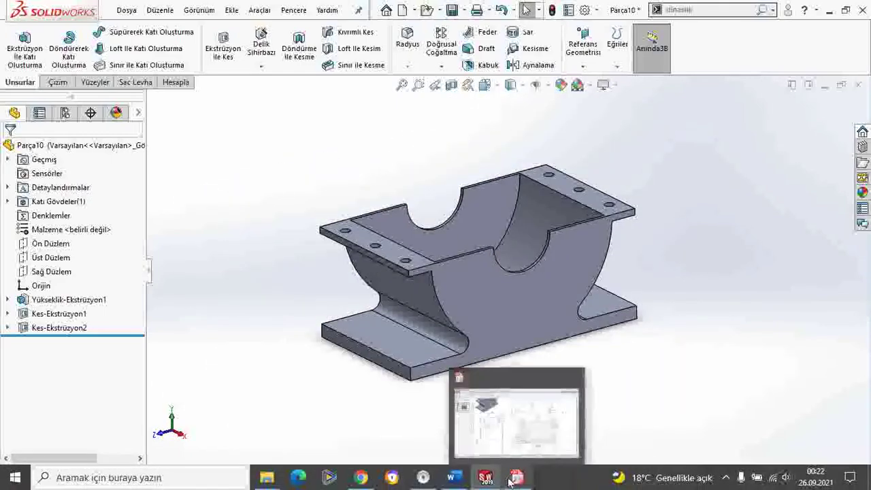
pyautogui.click(516, 485)
# - Scroll the drawing to review section B-B's slot dimensions and the title block
pyautogui.scroll(3, 428, 306)
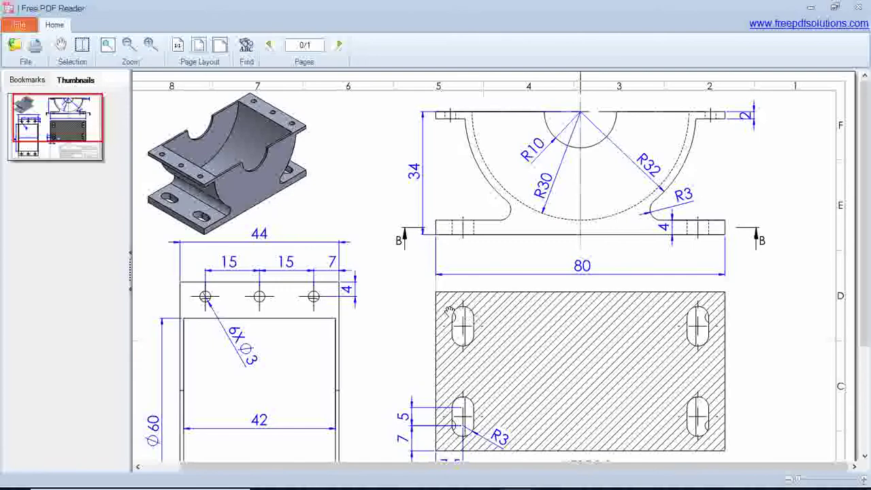
pyautogui.scroll(-3, 459, 333)
pyautogui.scroll(-1, 462, 332)
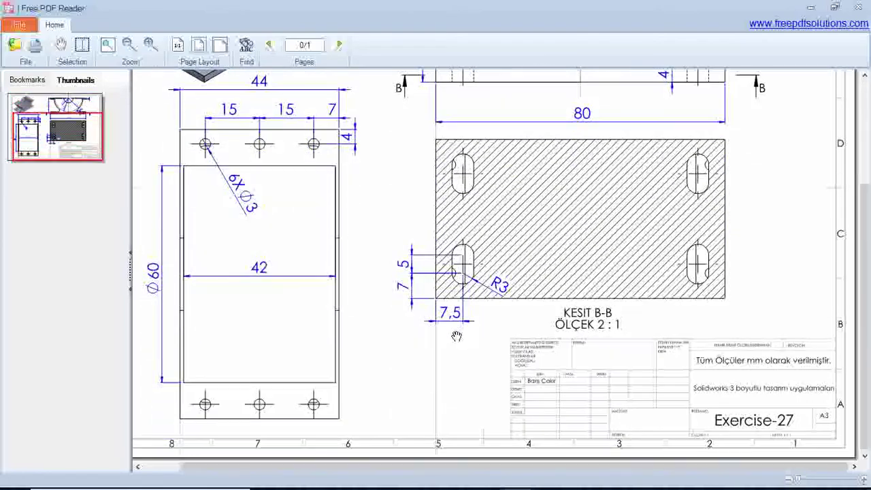
pyautogui.scroll(1, 464, 331)
pyautogui.scroll(1, 469, 330)
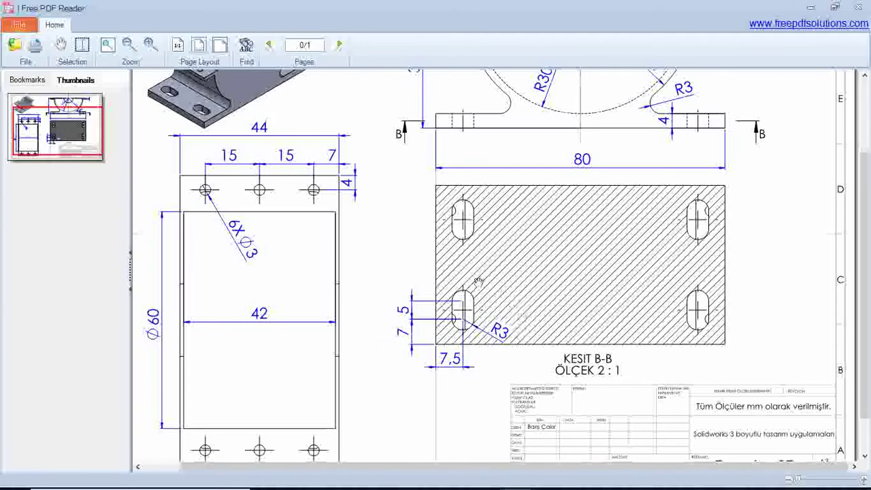
pyautogui.click(491, 481)
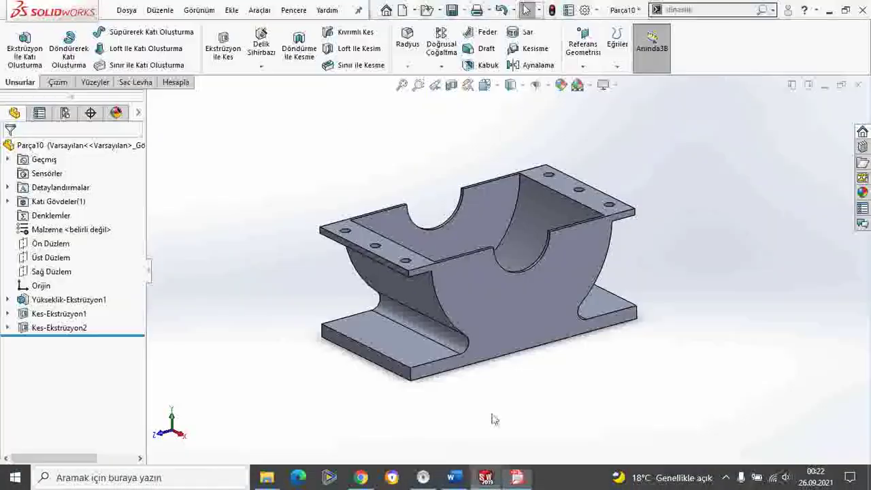
pyautogui.moveTo(423, 331); pyautogui.dragTo(410, 362, button='middle')
pyautogui.click(410, 362)
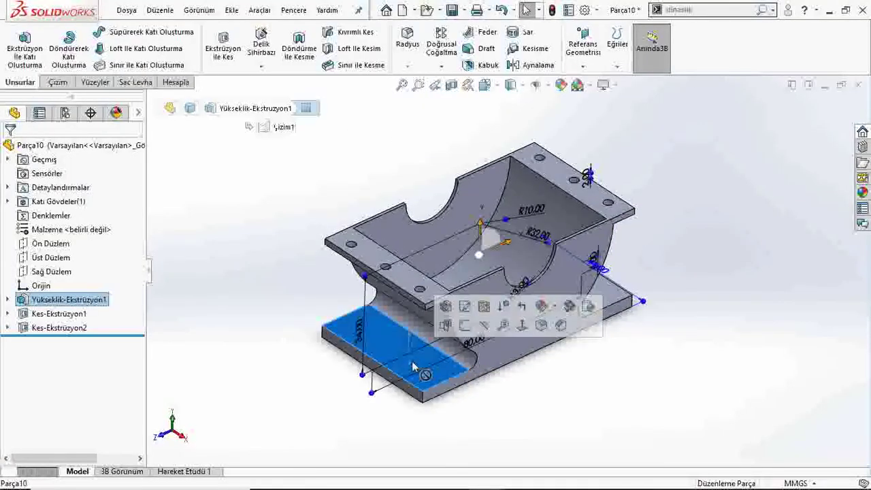
pyautogui.click(522, 325)
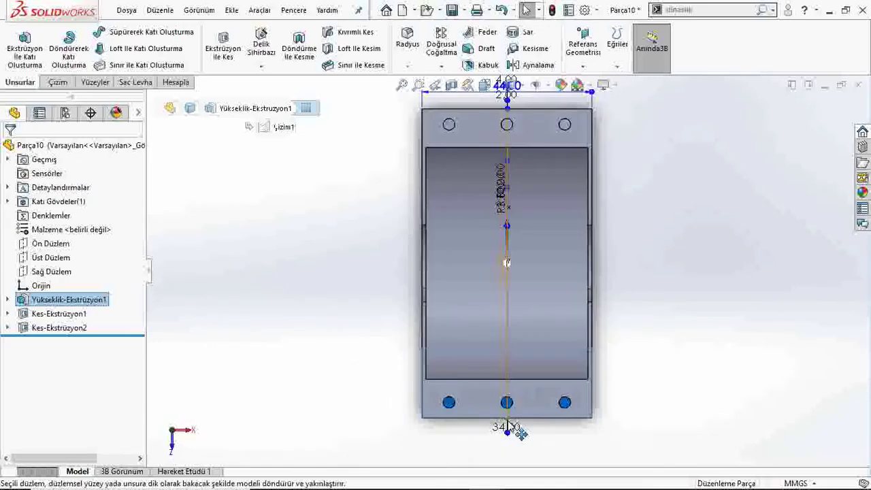
pyautogui.moveTo(463, 437); pyautogui.dragTo(490, 409, button='middle')
pyautogui.click(521, 388)
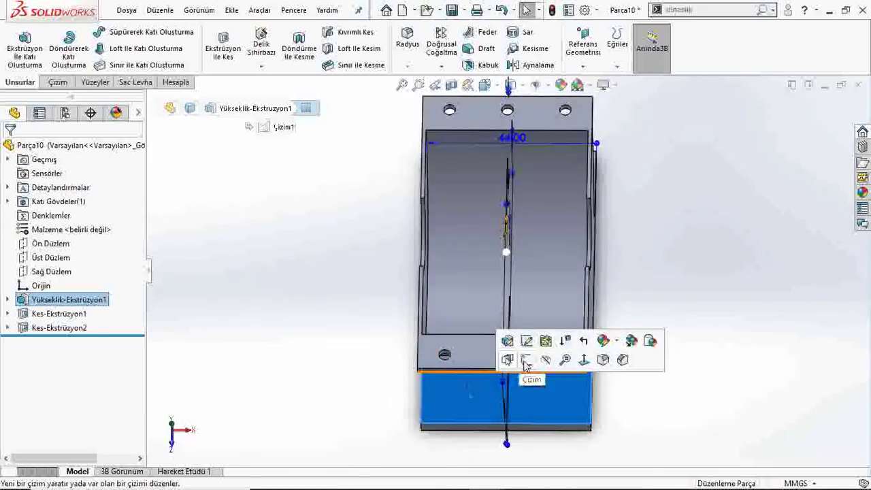
pyautogui.click(524, 366)
pyautogui.press('space')
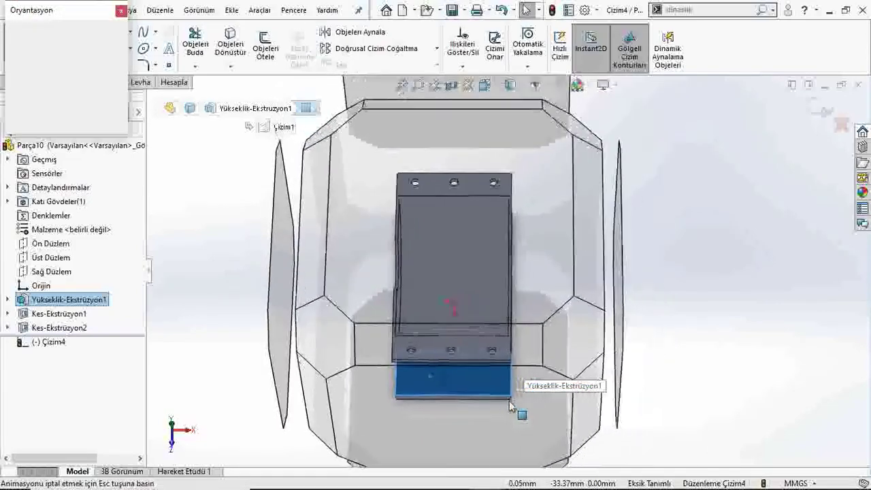
pyautogui.click(443, 270)
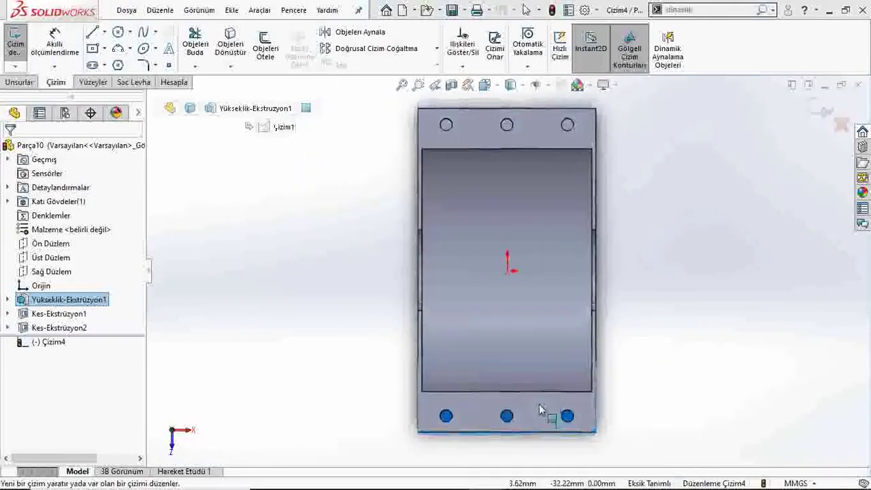
pyautogui.moveTo(572, 417); pyautogui.dragTo(512, 278, button='middle')
pyautogui.hotkey('ctrl', '7')
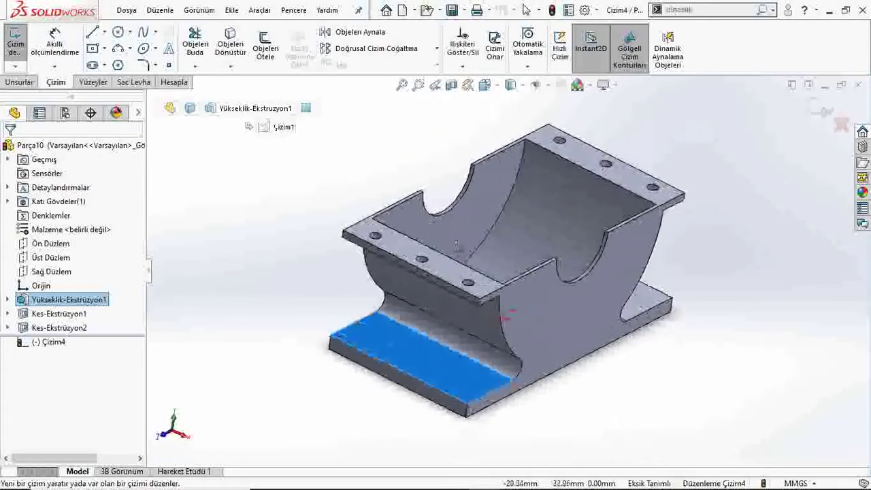
pyautogui.click(842, 125)
pyautogui.moveTo(504, 422)
pyautogui.mouseDown(button='middle')
pyautogui.moveTo(537, 304)
pyautogui.moveTo(463, 151)
pyautogui.mouseUp(button='middle')
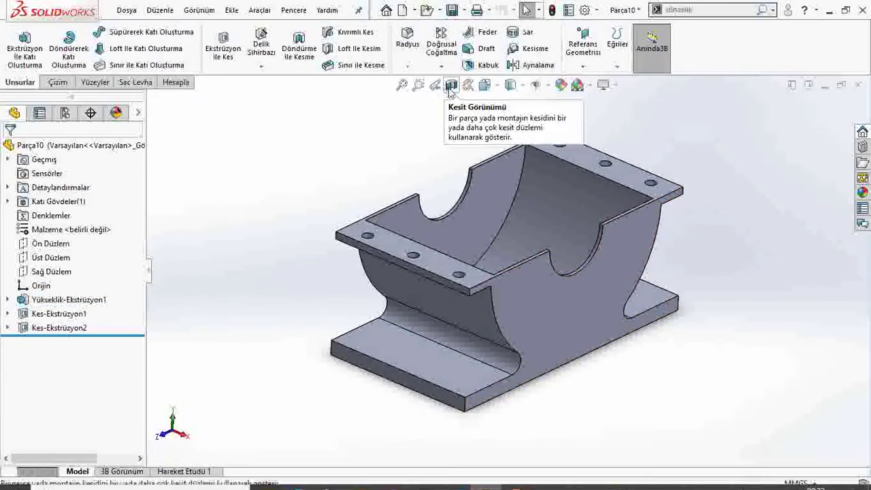
pyautogui.click(451, 85)
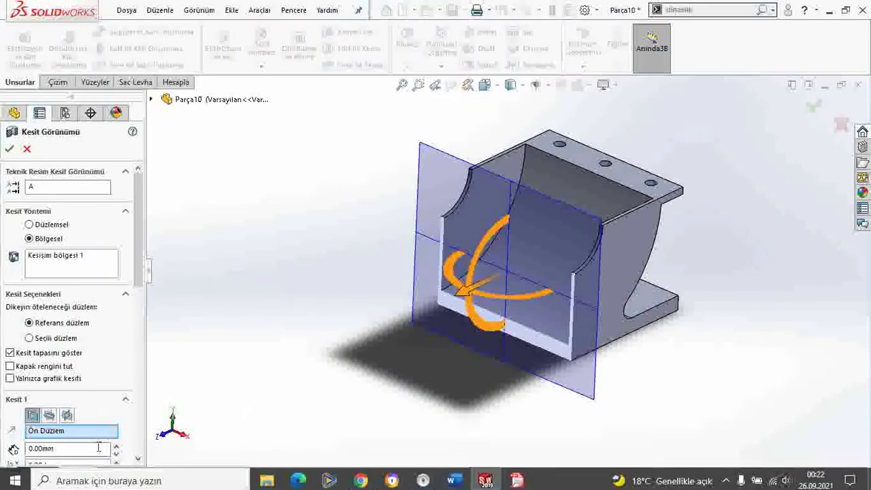
pyautogui.click(67, 416)
pyautogui.click(53, 419)
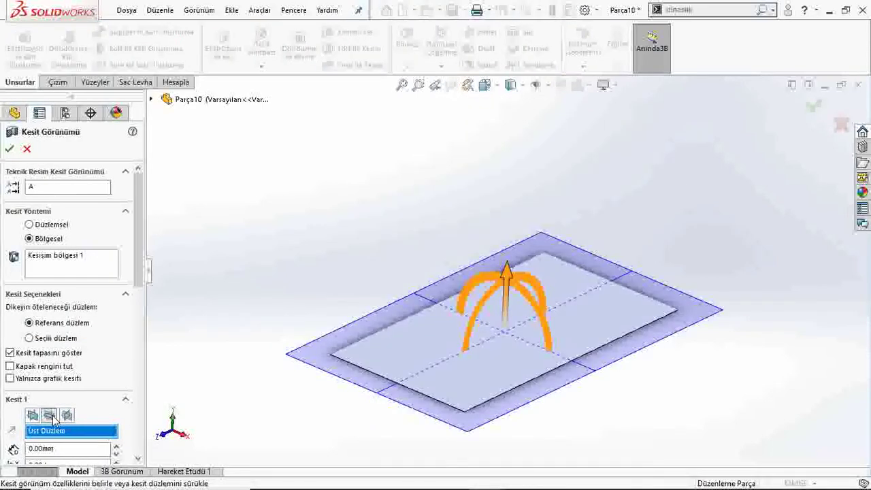
pyautogui.moveTo(507, 271)
pyautogui.mouseDown()
pyautogui.moveTo(512, 195)
pyautogui.moveTo(513, 254)
pyautogui.mouseUp()
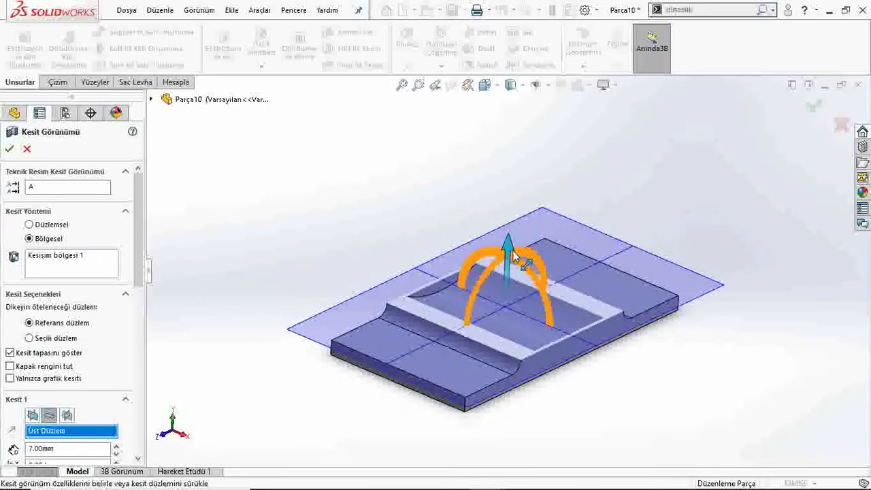
pyautogui.click(9, 148)
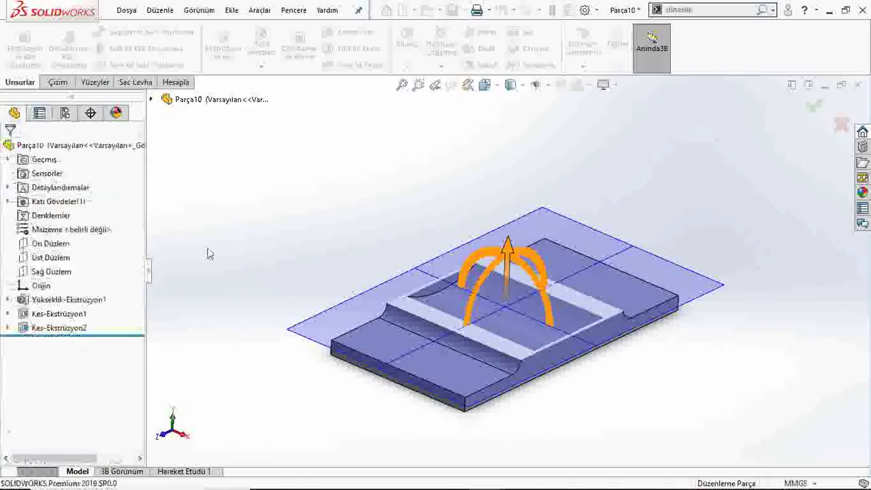
# - Start a sketch on the base plate's exposed face viewed Normal To, then show the PDF drawing
pyautogui.click(428, 364)
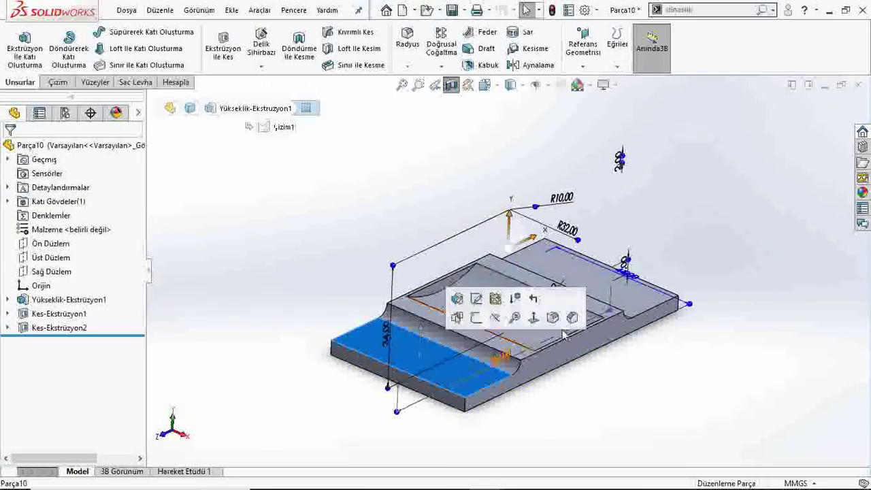
pyautogui.click(533, 317)
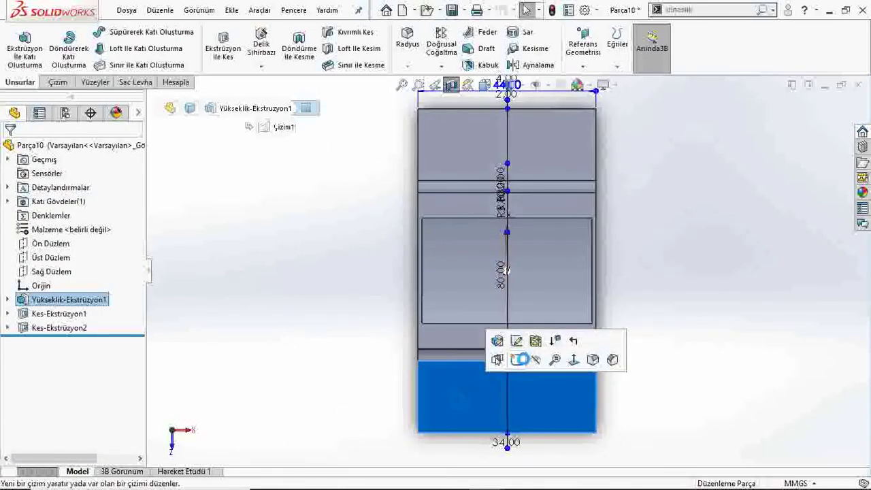
pyautogui.click(521, 361)
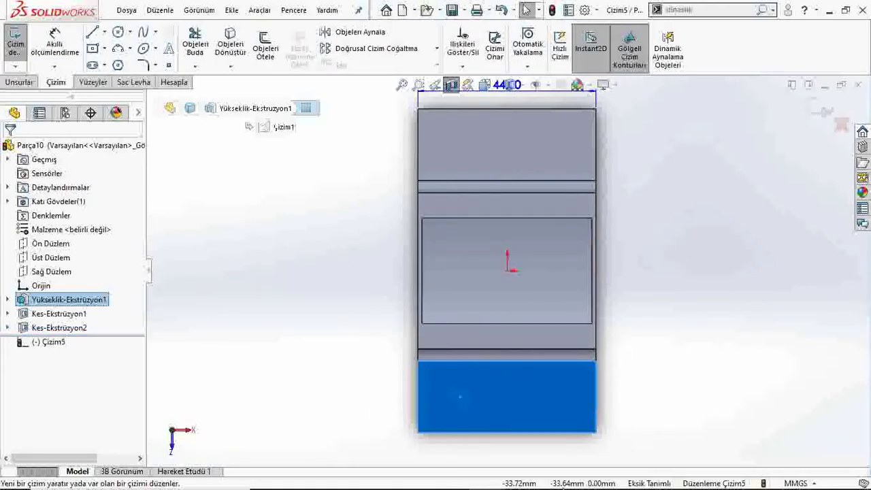
pyautogui.click(518, 478)
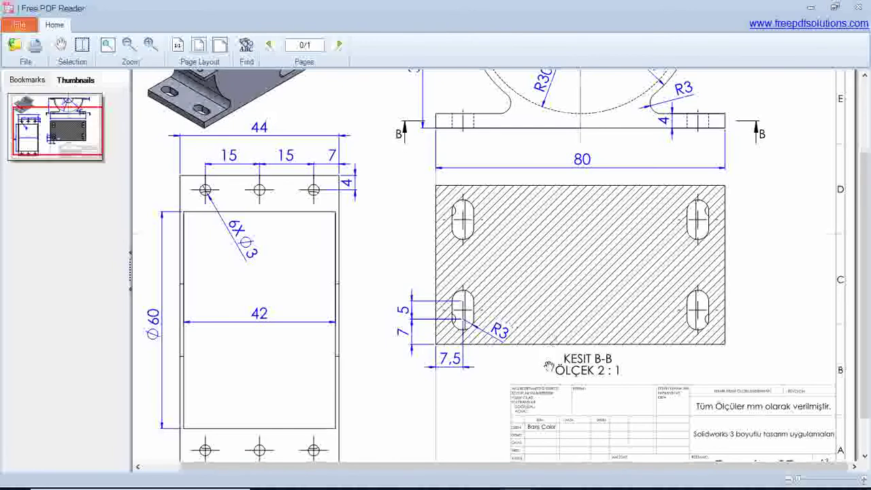
# - Compare the slot details on the PDF drawing with the SOLIDWORKS sketch
pyautogui.click(486, 478)
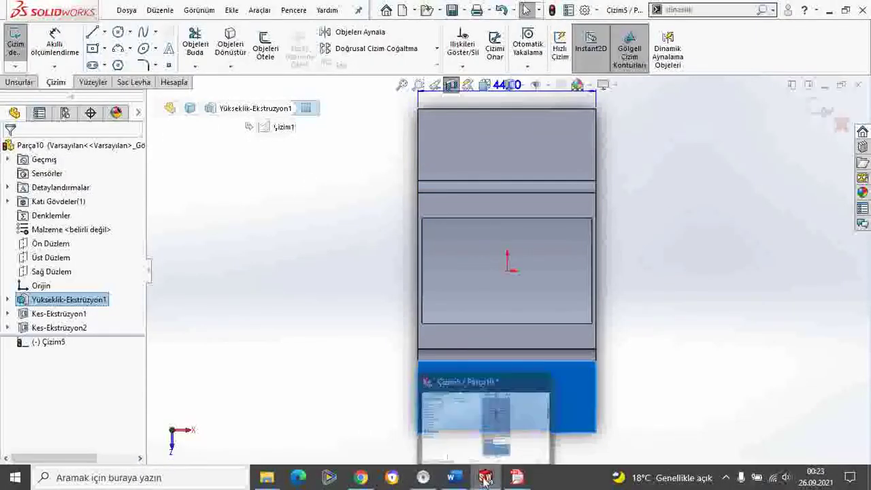
pyautogui.click(517, 479)
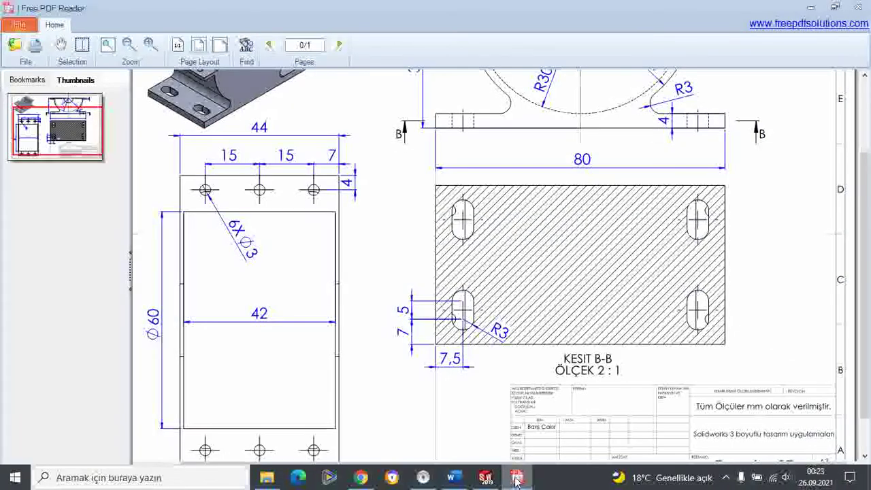
pyautogui.moveTo(486, 477)
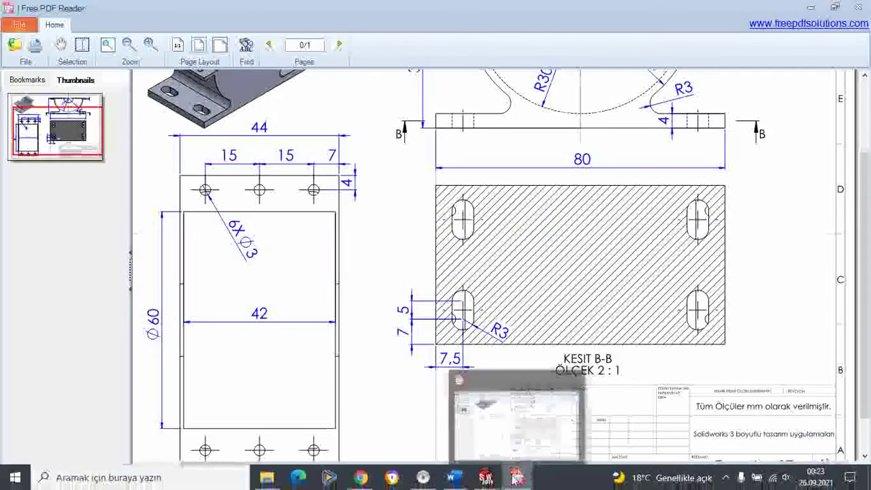
pyautogui.click(517, 422)
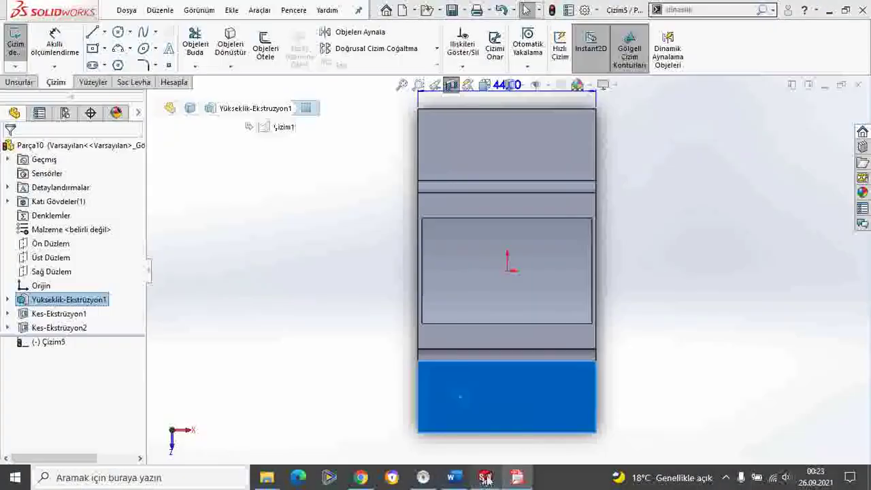
# - Draw a straight slot near the base plate's lower-left corner
pyautogui.click(92, 65)
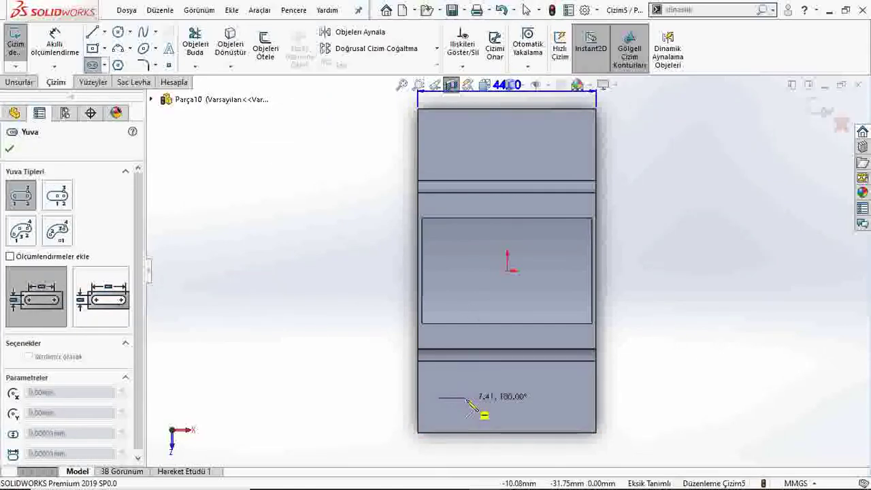
pyautogui.click(458, 397)
pyautogui.press('Escape')
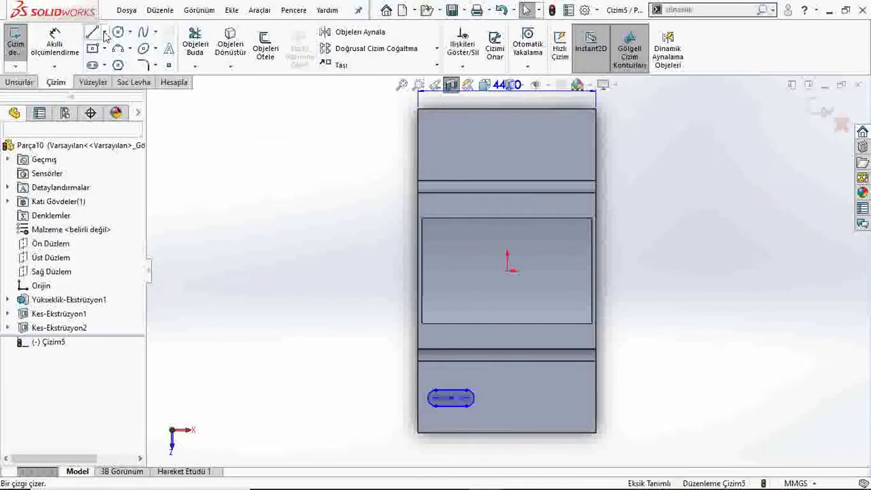
pyautogui.click(104, 32)
pyautogui.click(128, 64)
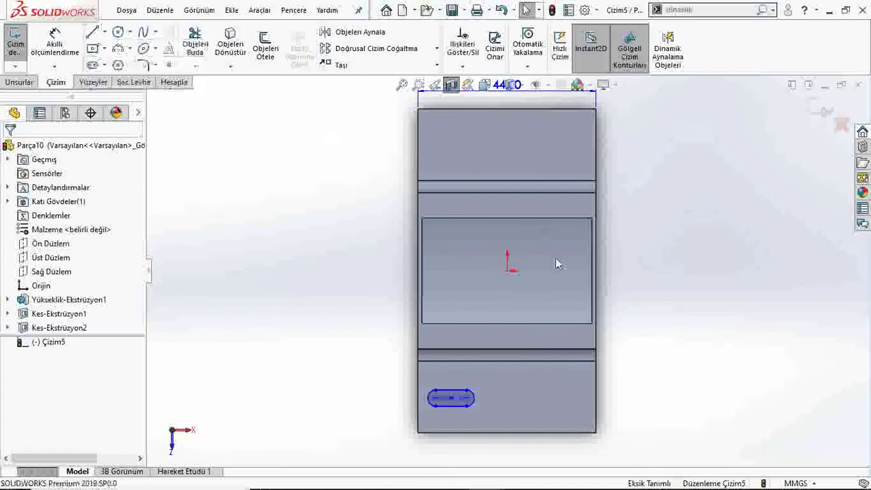
# - Draw a vertical centerline from the origin to the top edge and a horizontal one across the plate
pyautogui.click(507, 271)
pyautogui.click(508, 109)
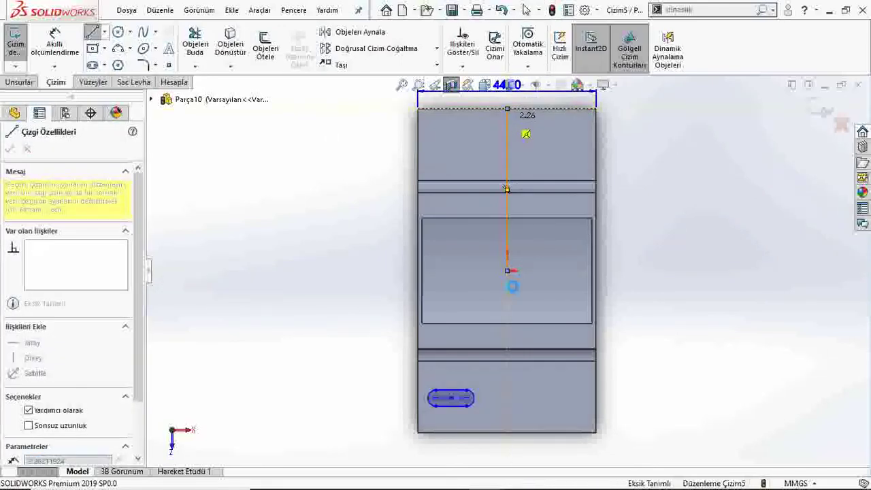
pyautogui.press('Escape')
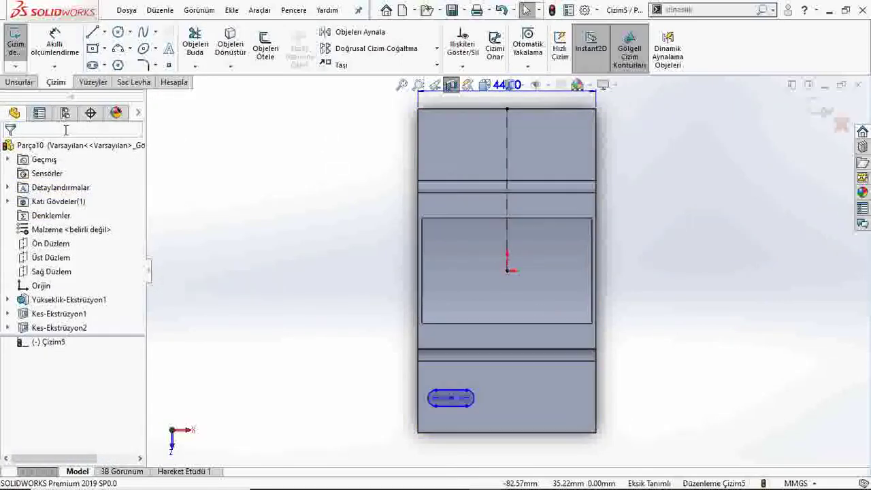
pyautogui.click(104, 32)
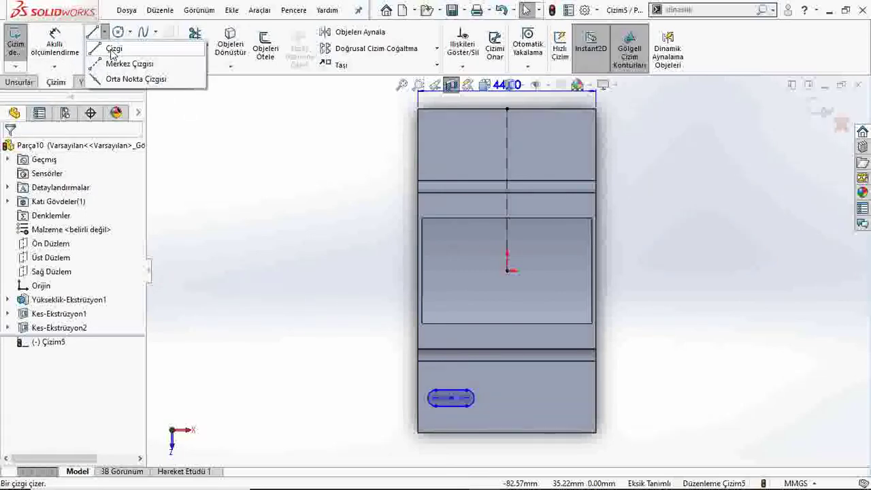
pyautogui.click(128, 64)
pyautogui.click(400, 271)
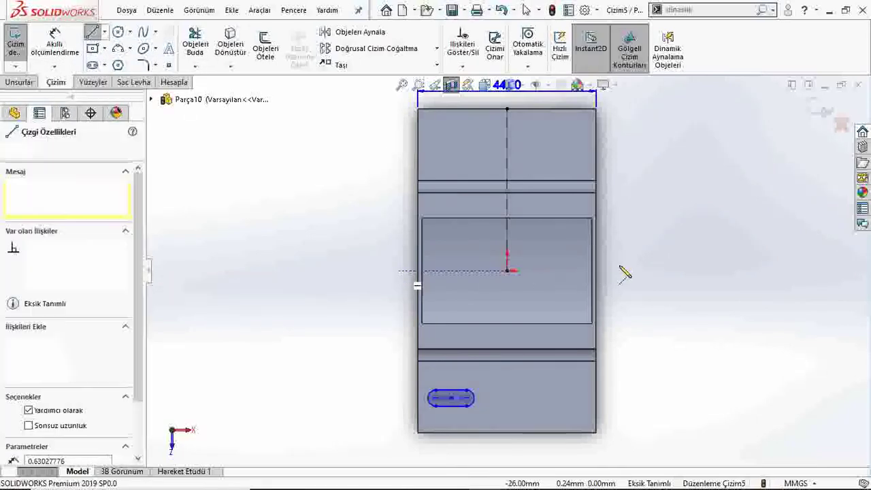
pyautogui.click(631, 271)
pyautogui.press('Escape')
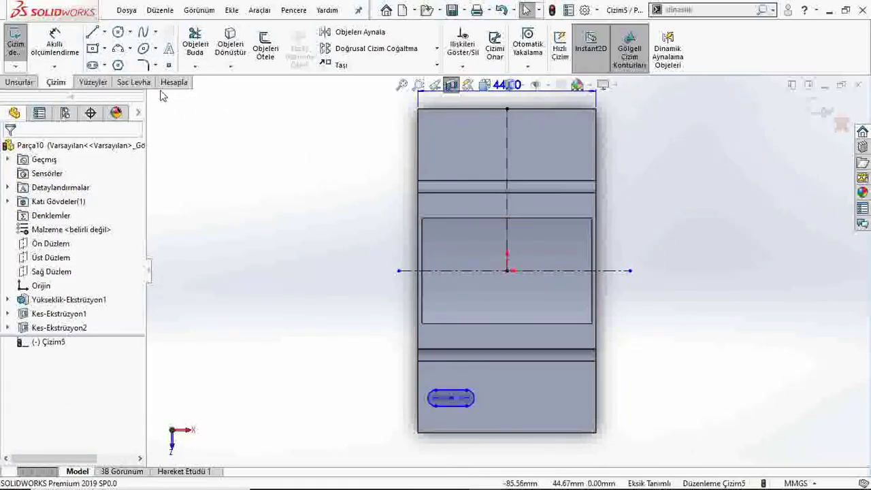
# - Dimension the slot's end radius to R3
pyautogui.click(58, 47)
pyautogui.scroll(-3, 414, 436)
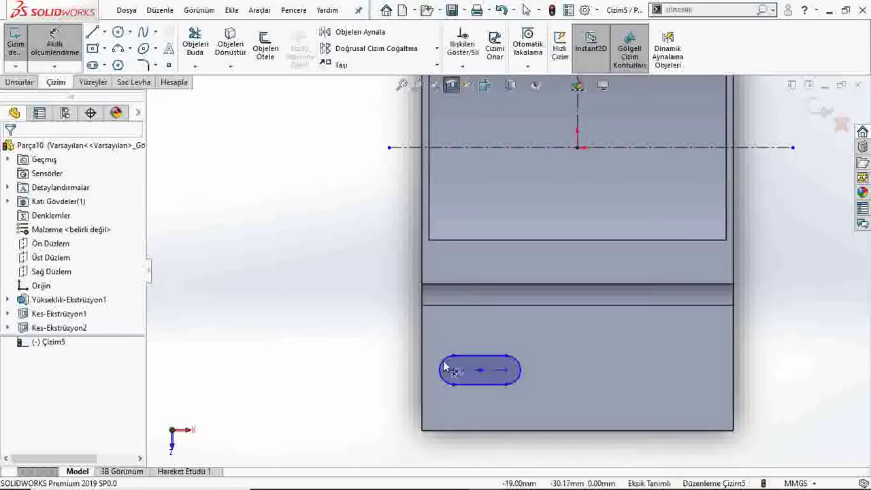
pyautogui.click(442, 370)
pyautogui.click(398, 383)
pyautogui.write('3')
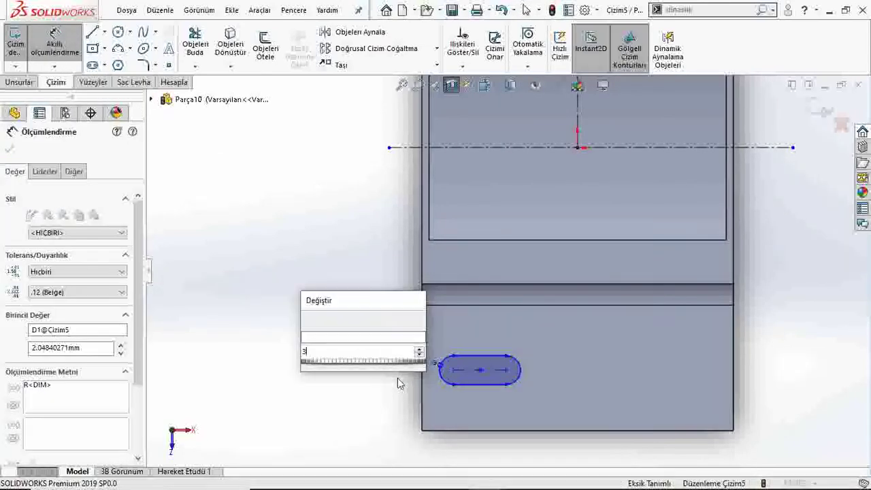
pyautogui.press('Return')
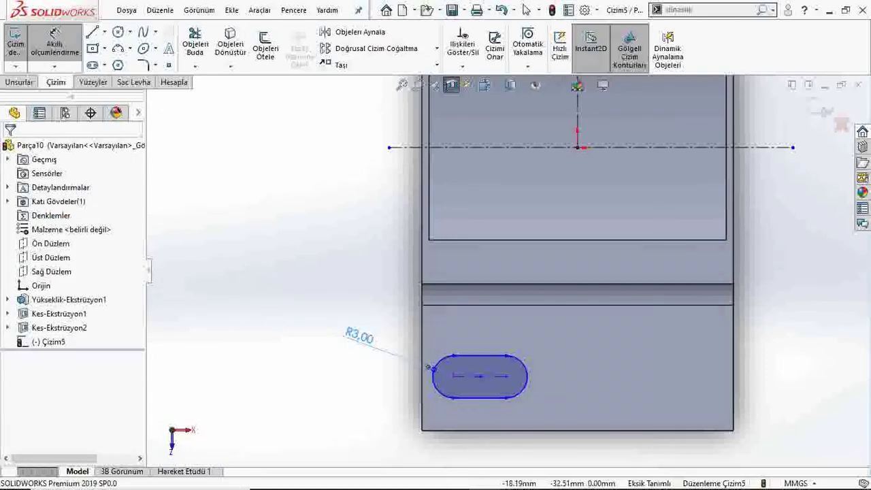
pyautogui.click(79, 58)
# - Set the slot's centre-to-centre length to 5 mm and check it against the PDF drawing
pyautogui.click(79, 57)
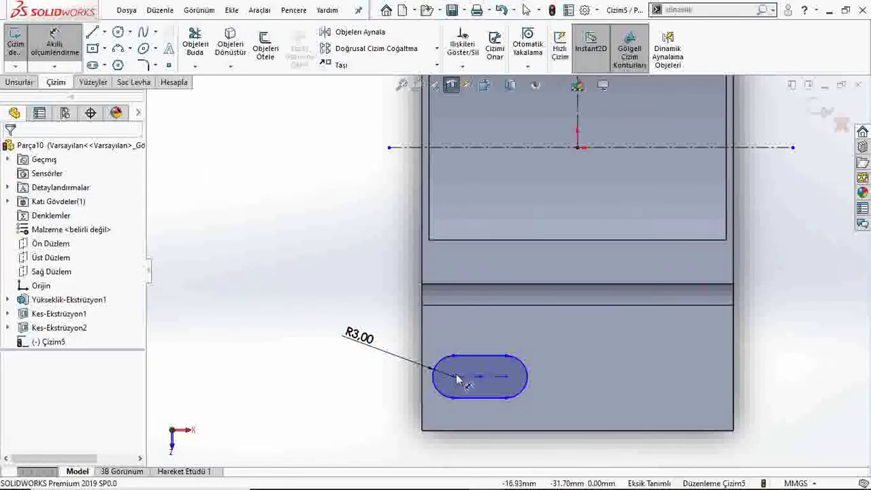
pyautogui.click(455, 376)
pyautogui.click(506, 377)
pyautogui.scroll(1, 489, 416)
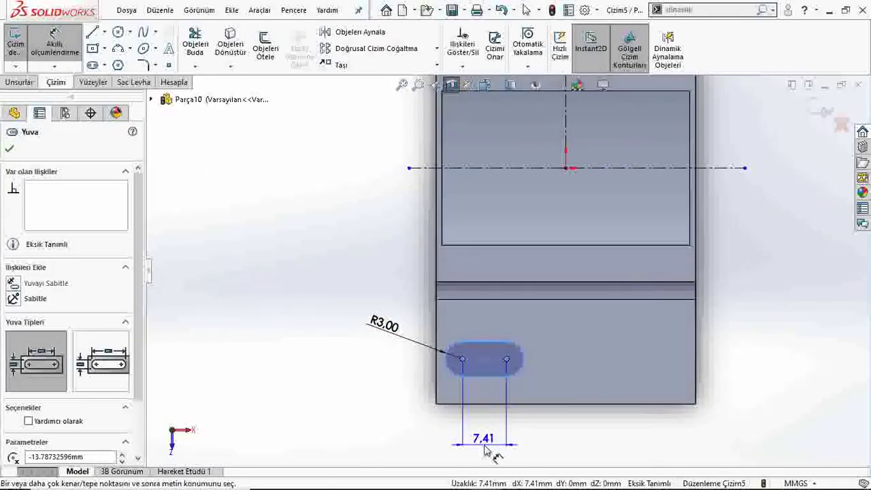
pyautogui.click(489, 451)
pyautogui.write('5')
pyautogui.press('Return')
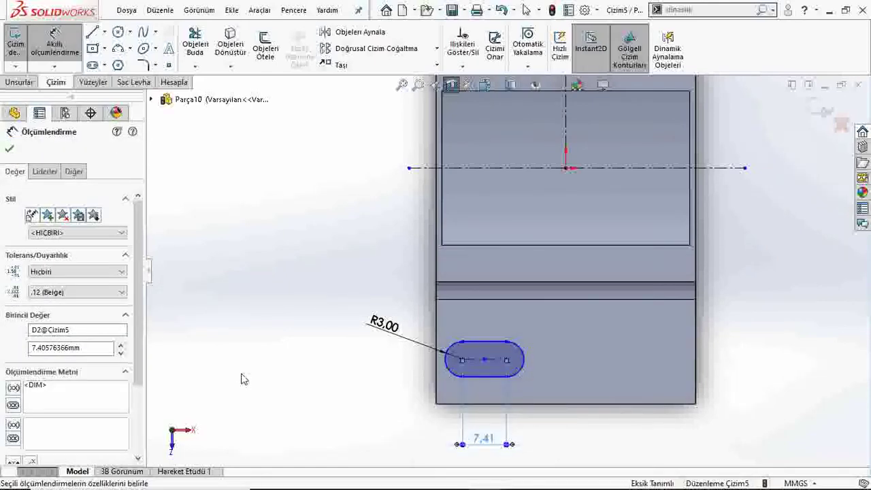
pyautogui.press('Escape')
pyautogui.click(484, 485)
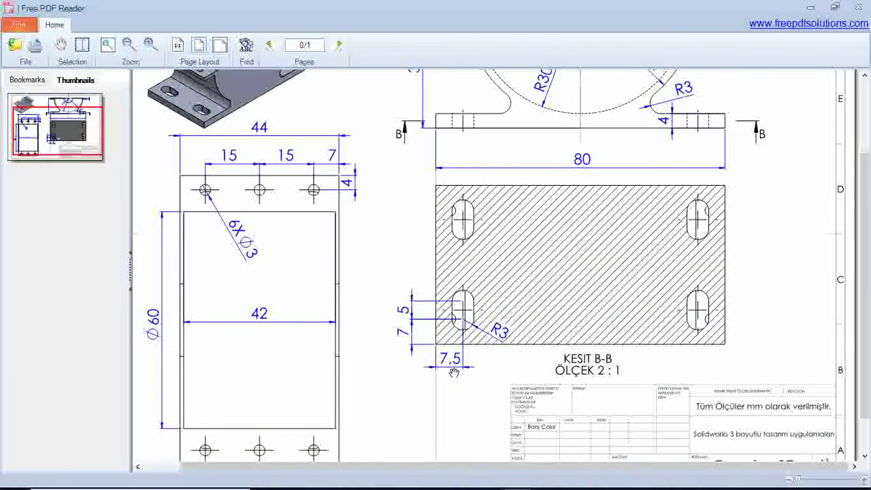
pyautogui.moveTo(485, 477)
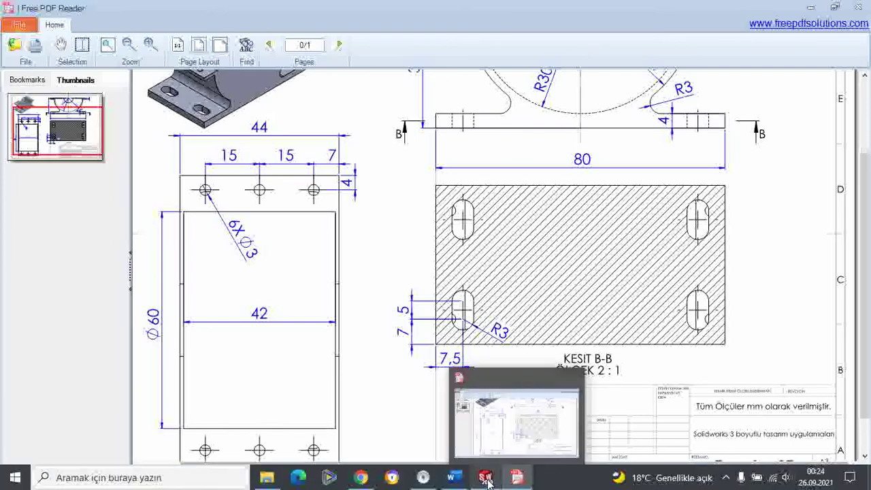
pyautogui.click(517, 484)
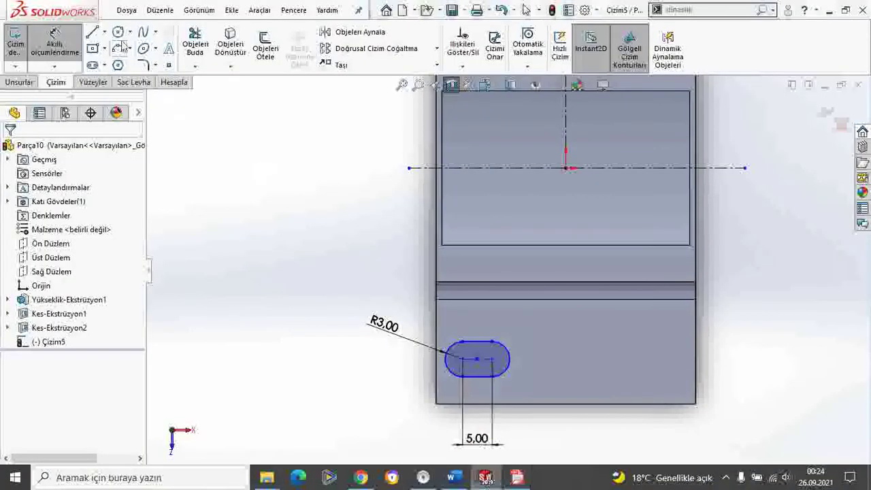
# - Dimension the slot centre 7.50 mm from the plate's left edge
pyautogui.click(477, 361)
pyautogui.click(436, 335)
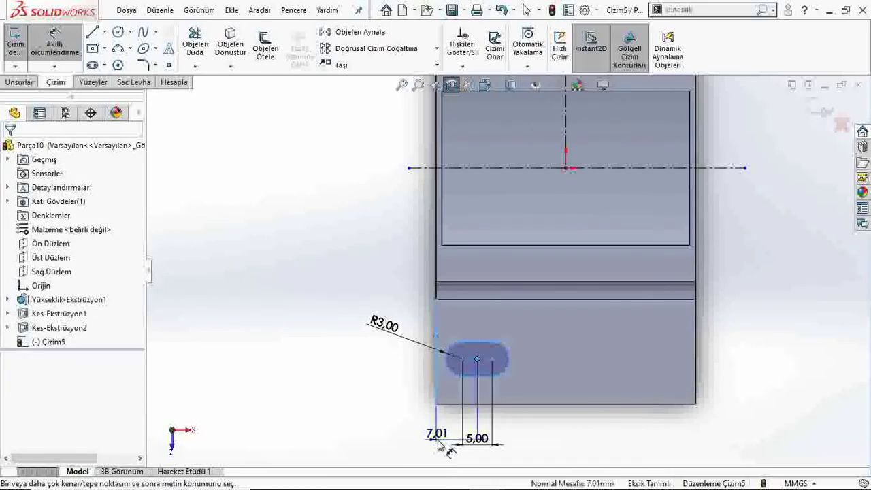
pyautogui.click(439, 446)
pyautogui.press('Return')
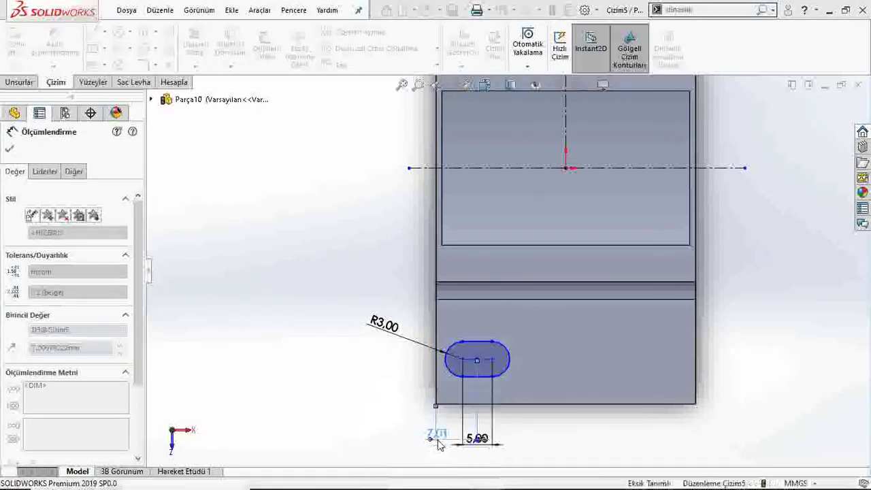
pyautogui.press('Escape')
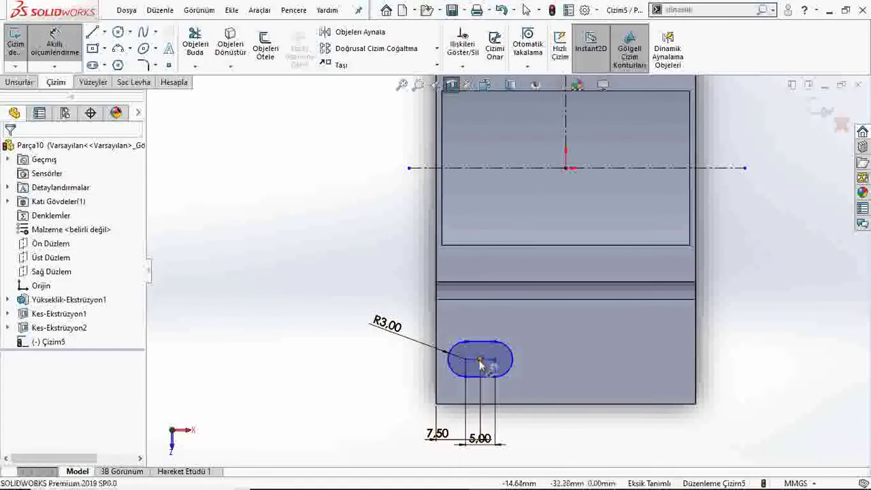
# - Dimension the slot centre 7.00 mm above the plate's bottom edge
pyautogui.click(480, 361)
pyautogui.press('Escape')
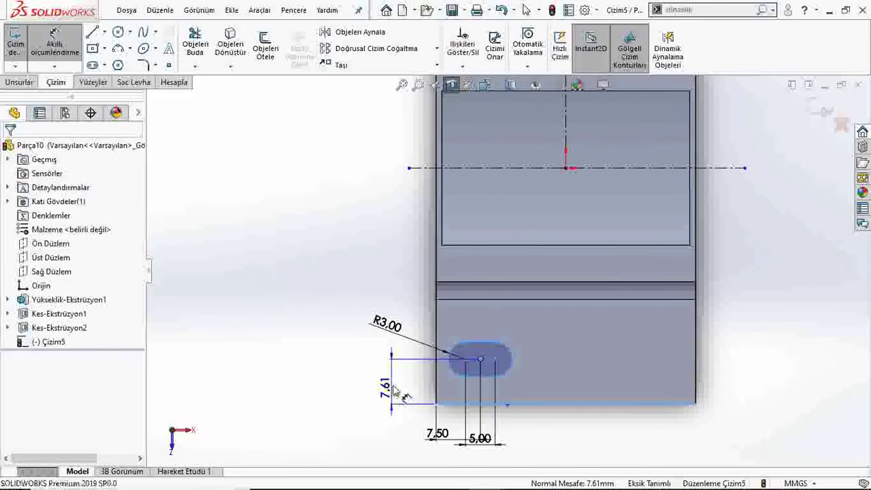
pyautogui.click(402, 394)
pyautogui.write('7')
pyautogui.press('Return')
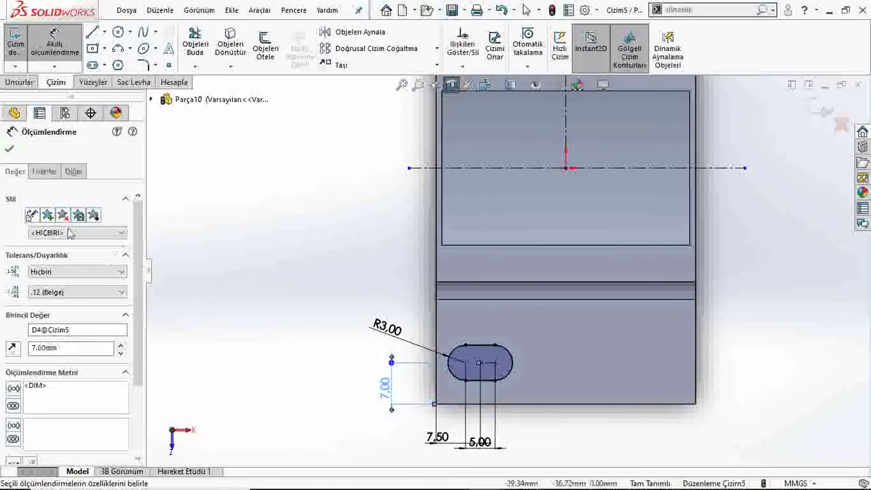
pyautogui.click(10, 150)
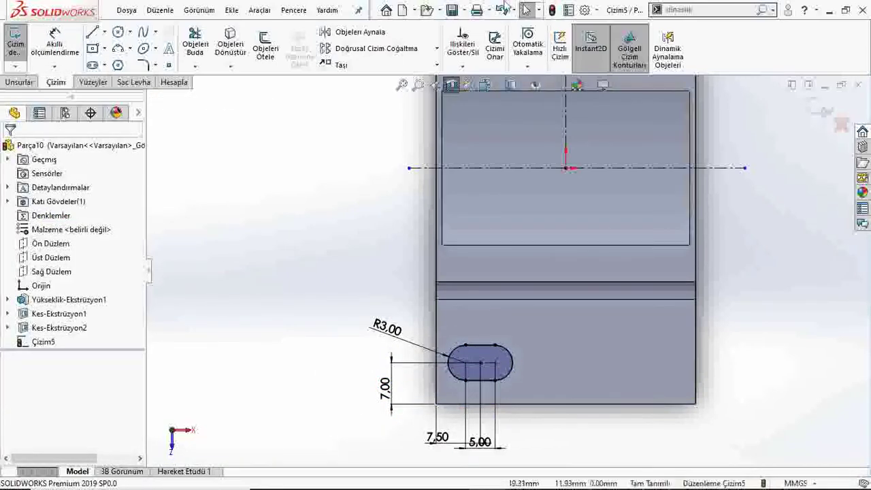
# - Mirror the slot about the vertical centerline to create the right-hand slot
pyautogui.click(353, 32)
pyautogui.click(477, 344)
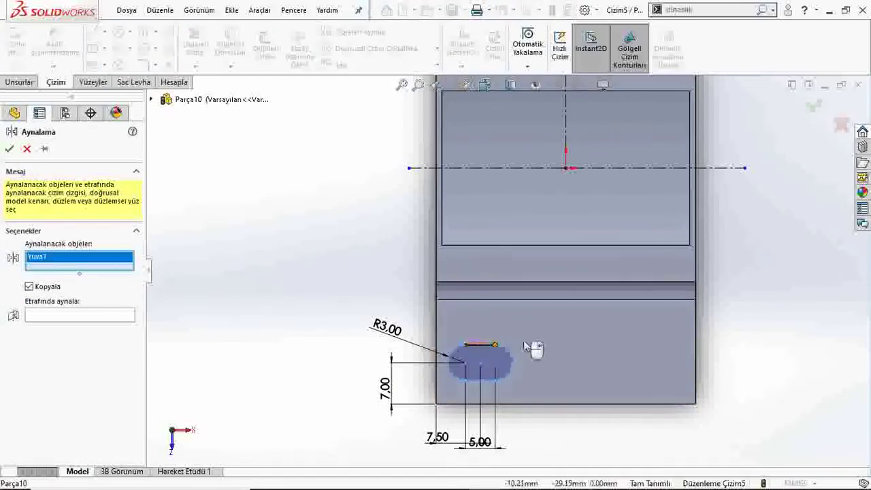
pyautogui.click(62, 315)
pyautogui.scroll(2, 518, 265)
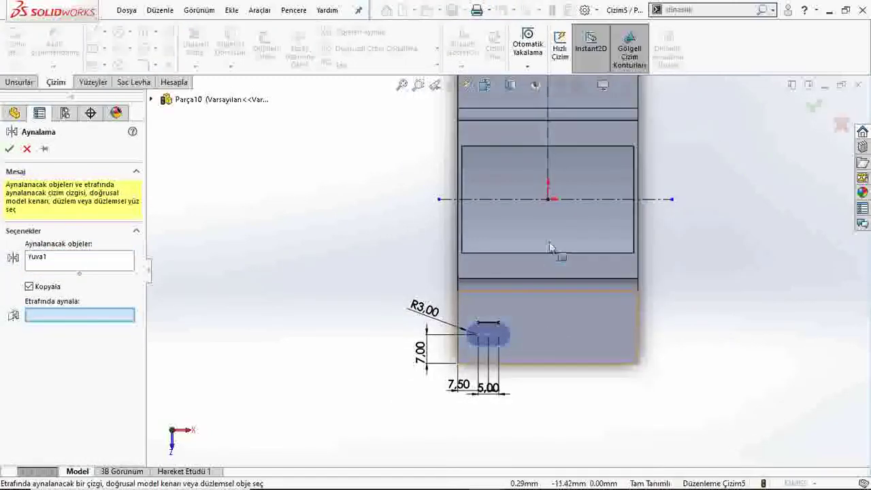
pyautogui.click(548, 167)
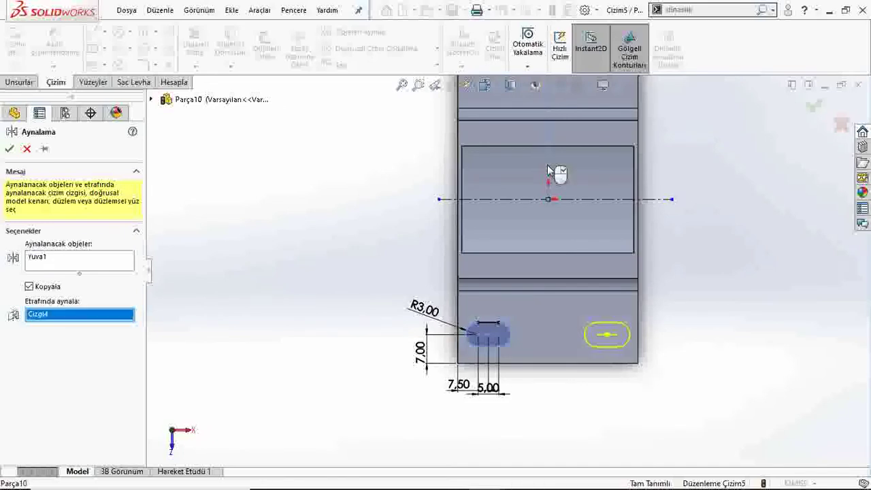
pyautogui.click(9, 149)
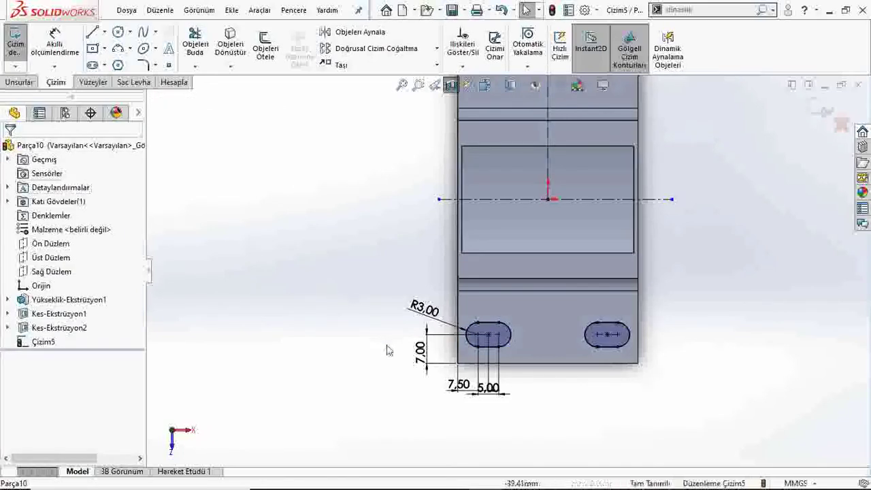
# - Mirror both slots about the horizontal centerline to complete the four corner slots
pyautogui.click(348, 34)
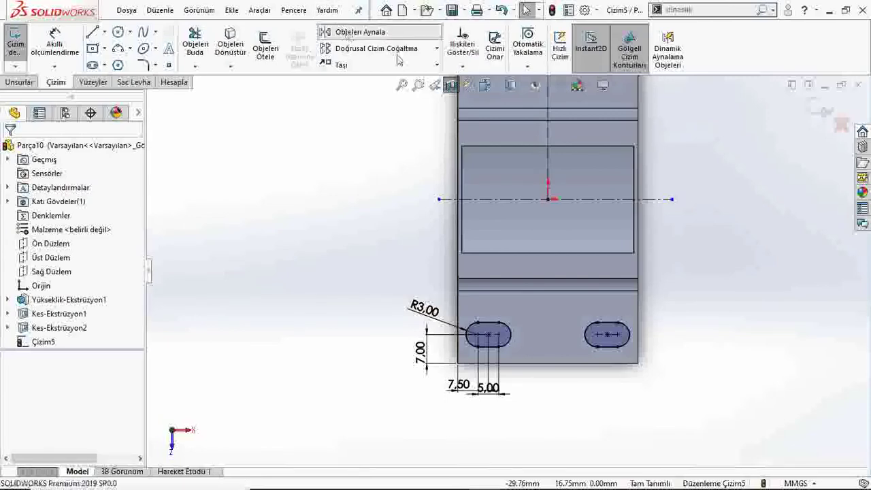
pyautogui.click(488, 335)
pyautogui.click(591, 326)
pyautogui.click(121, 324)
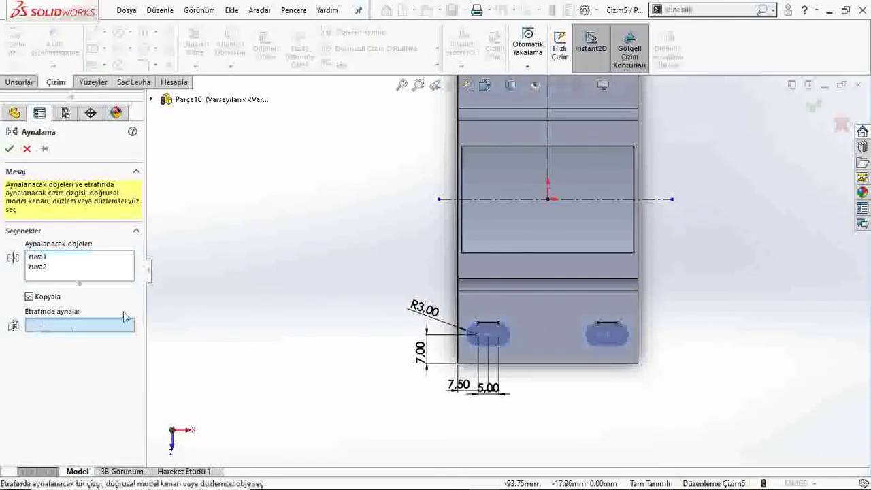
pyautogui.click(500, 199)
pyautogui.scroll(3, 477, 204)
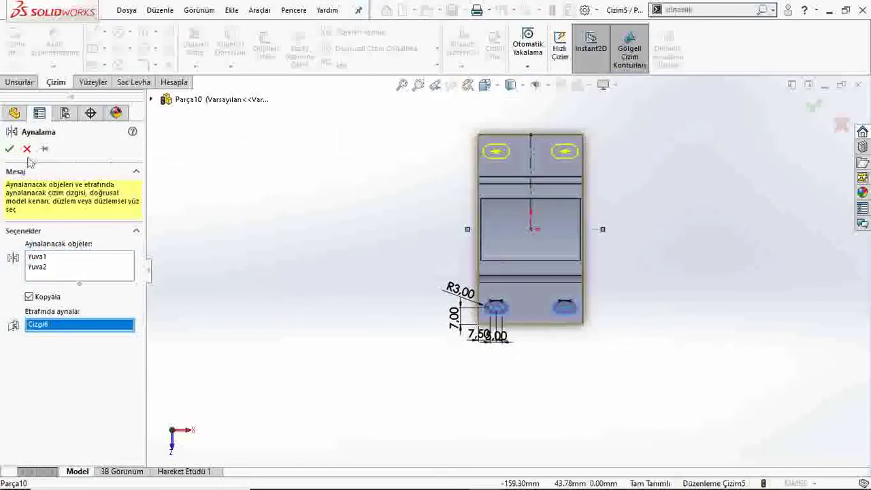
pyautogui.click(9, 150)
pyautogui.moveTo(442, 395); pyautogui.dragTo(524, 292, button='middle')
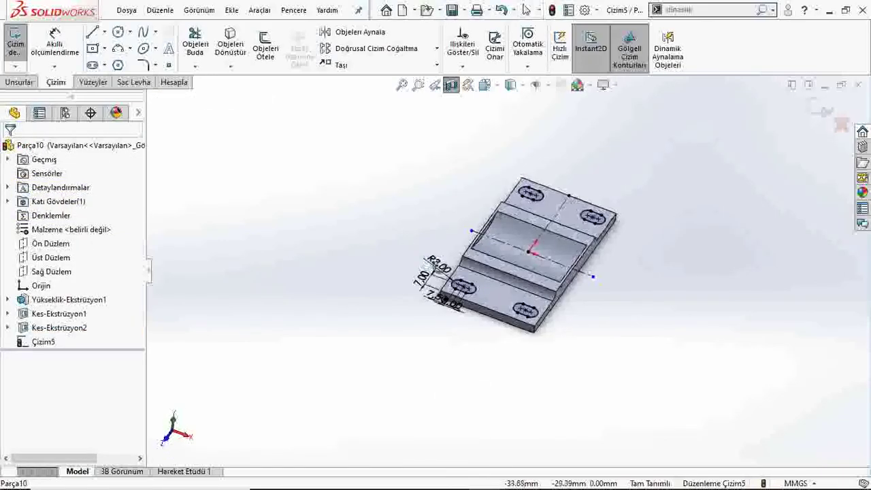
# - Extrude-cut the four-slot sketch through the base plate as Kes-Ekstrüzyon3
pyautogui.click(19, 82)
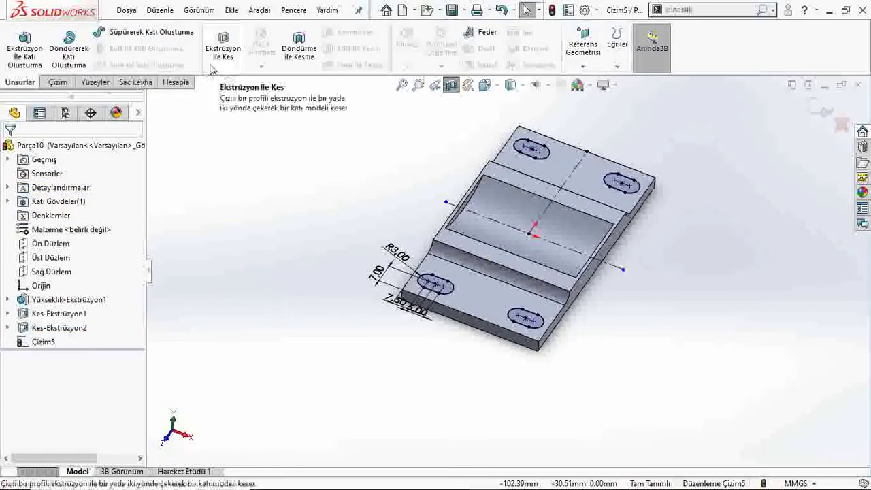
pyautogui.click(219, 47)
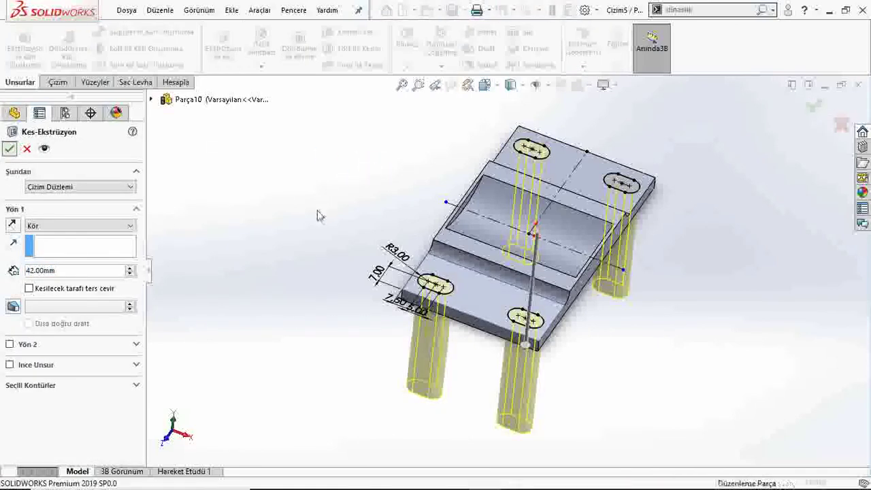
pyautogui.press('Return')
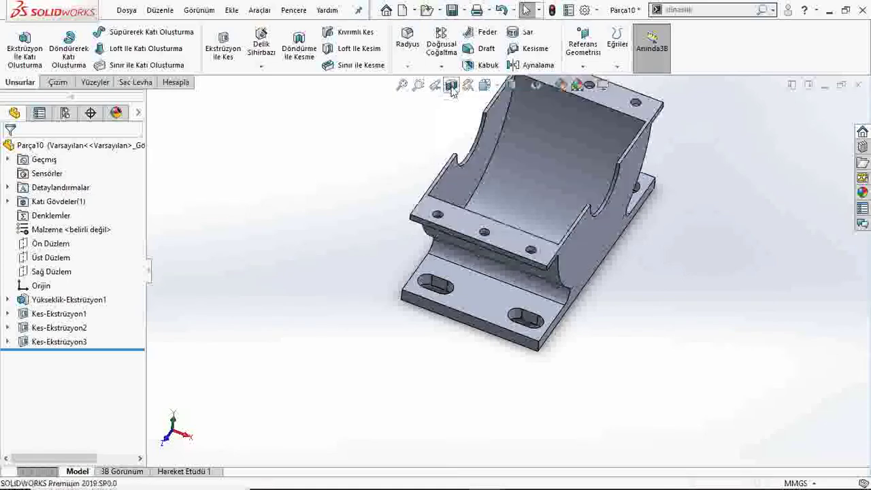
pyautogui.moveTo(308, 291); pyautogui.dragTo(638, 171, button='middle')
pyautogui.scroll(-4, 486, 376)
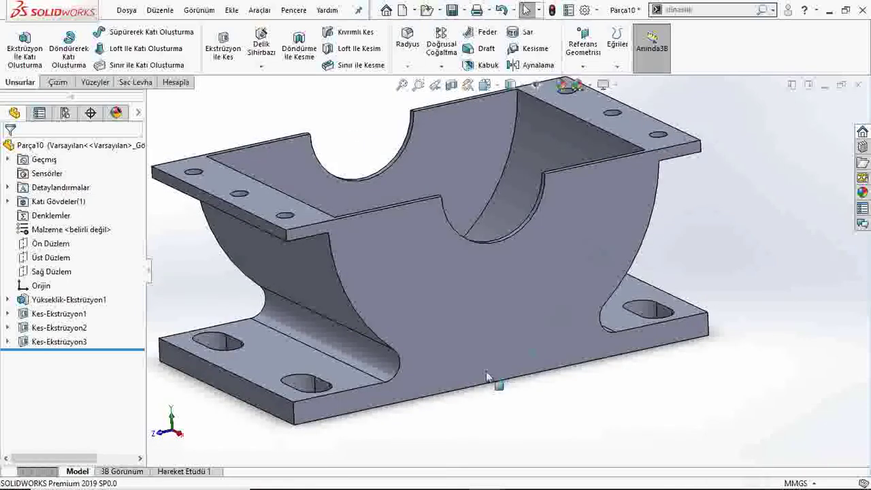
pyautogui.moveTo(486, 376)
pyautogui.mouseDown(button='middle')
pyautogui.moveTo(415, 176)
pyautogui.moveTo(408, 313)
pyautogui.moveTo(493, 407)
pyautogui.moveTo(467, 363)
pyautogui.mouseUp(button='middle')
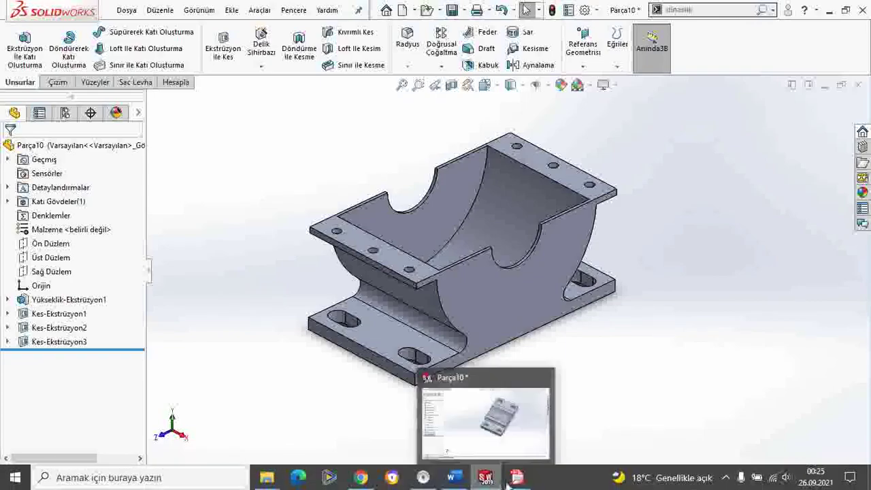
pyautogui.click(515, 478)
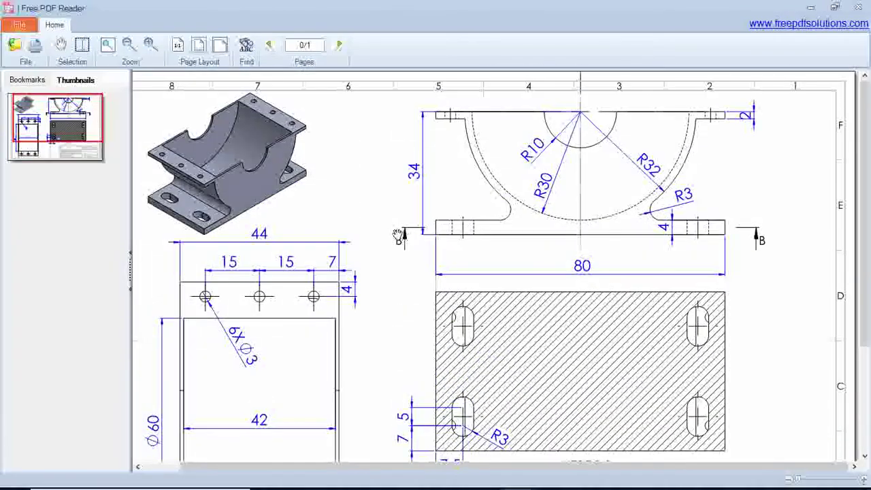
# - Scroll through the PDF drawing to section B-B and check its four R3 slots against the model
pyautogui.scroll(-2, 441, 240)
pyautogui.scroll(-1, 440, 242)
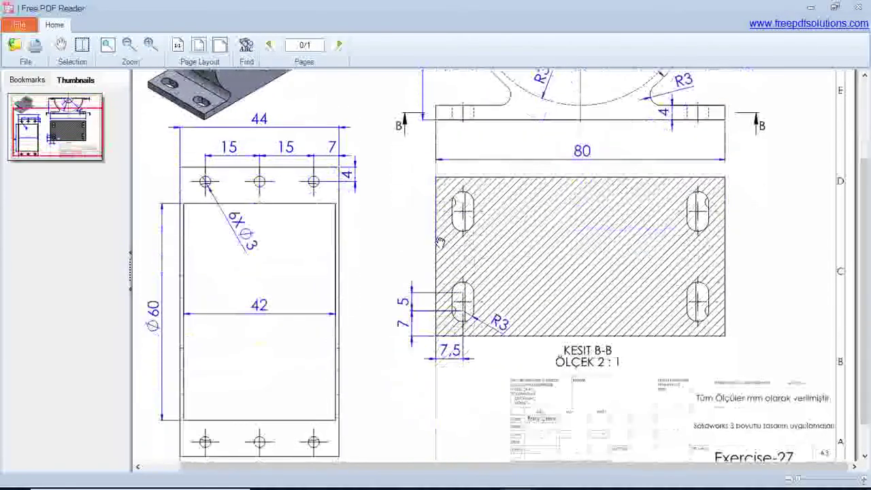
pyautogui.scroll(-1, 439, 243)
pyautogui.scroll(2, 442, 266)
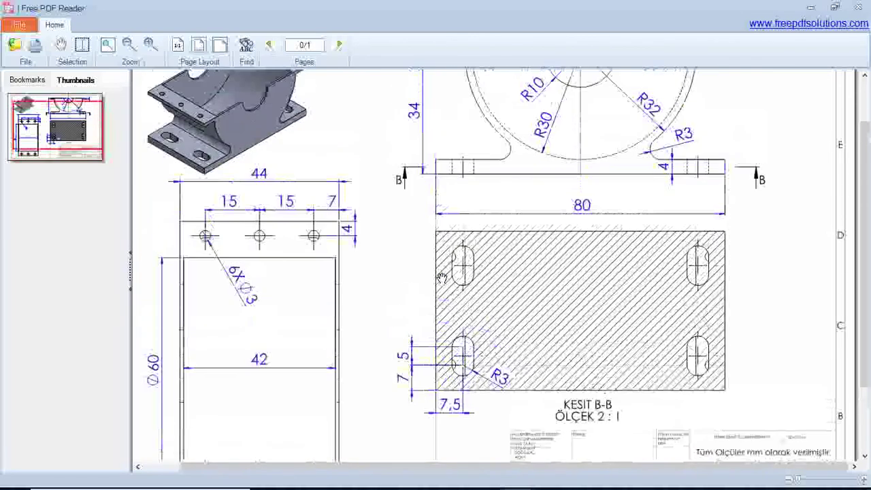
pyautogui.scroll(2, 442, 272)
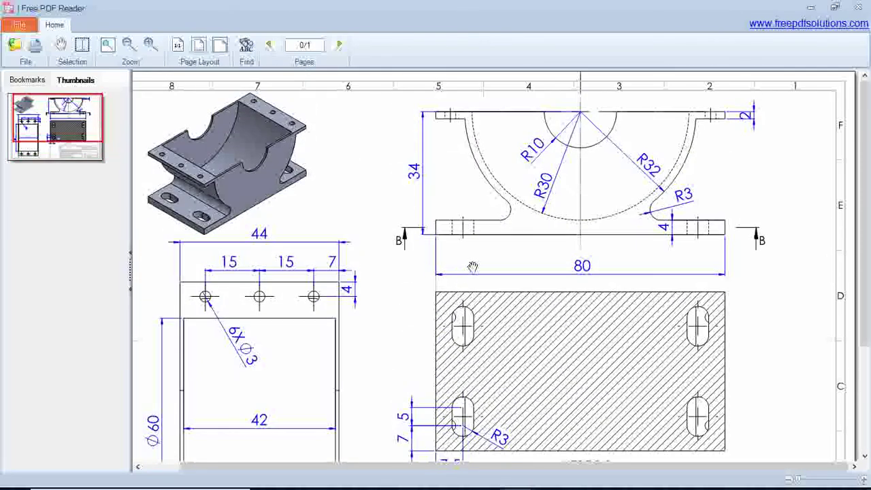